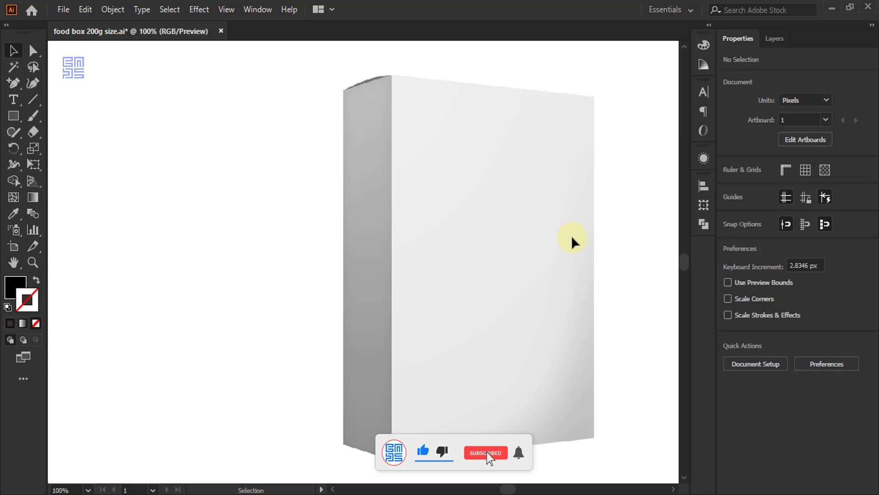
Examine the blank box mockup and the written width, height and length notes for the 200g food product box.
scroll(581, 236, down, 3)
scroll(315, 153, up, 3)
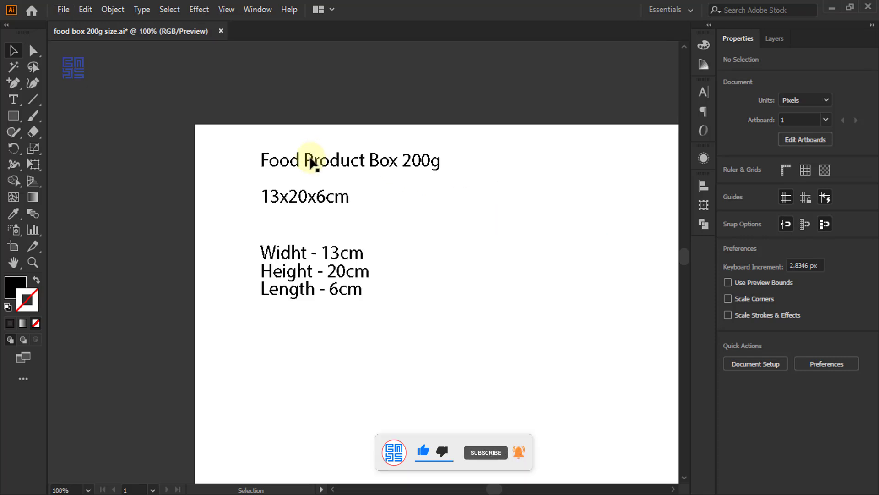
scroll(311, 175, up, 1)
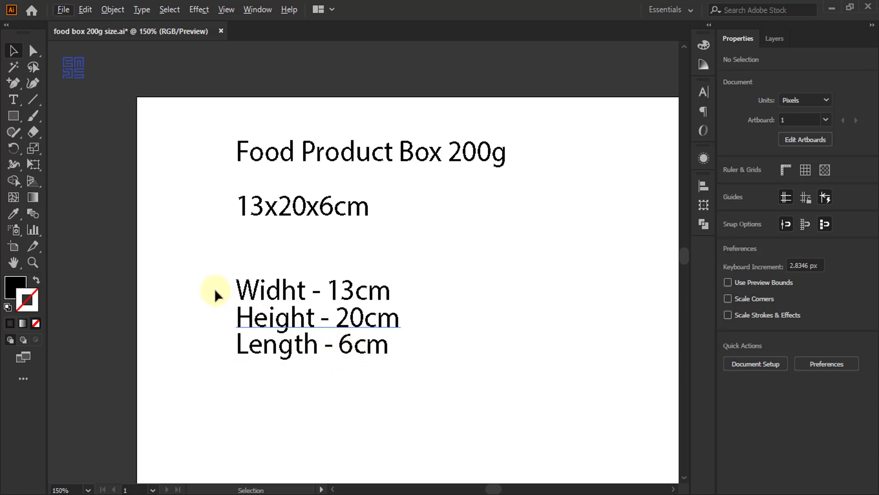
scroll(166, 273, down, 4)
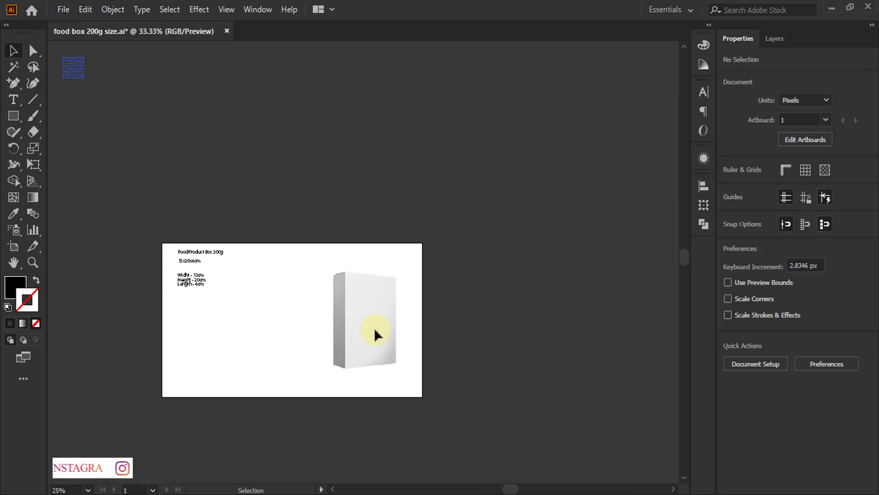
scroll(375, 328, up, 3)
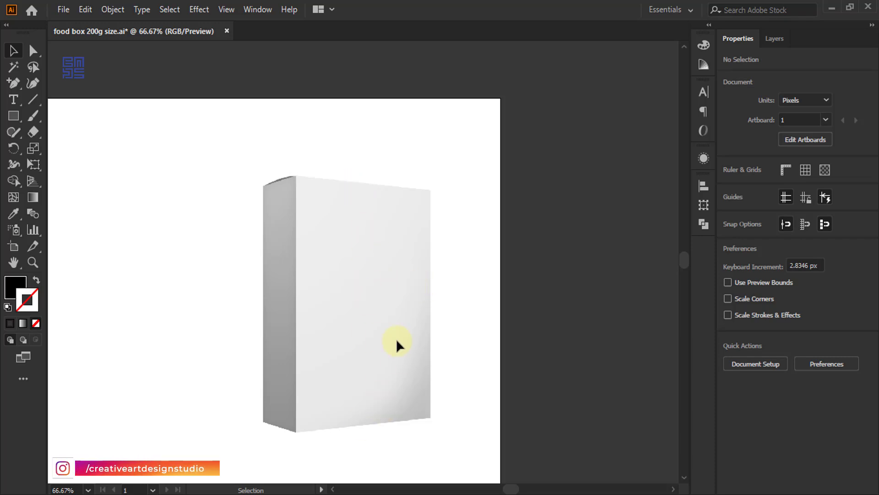
scroll(452, 303, down, 2)
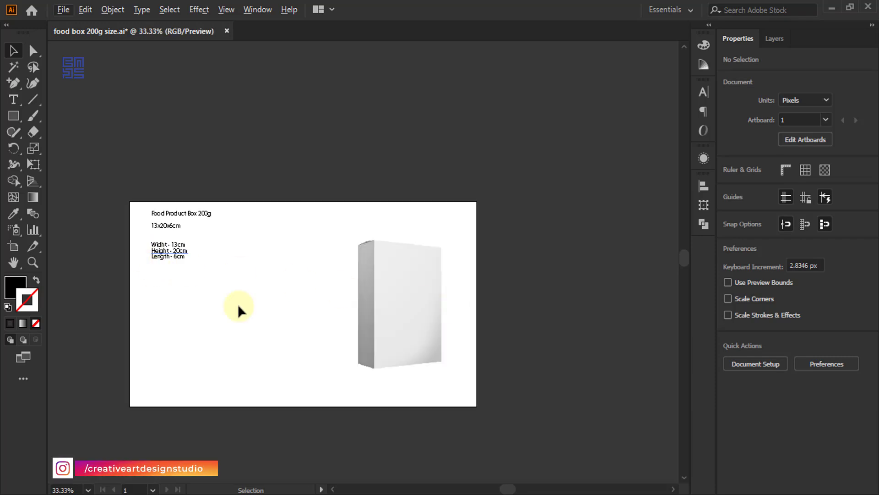
scroll(398, 329, up, 2)
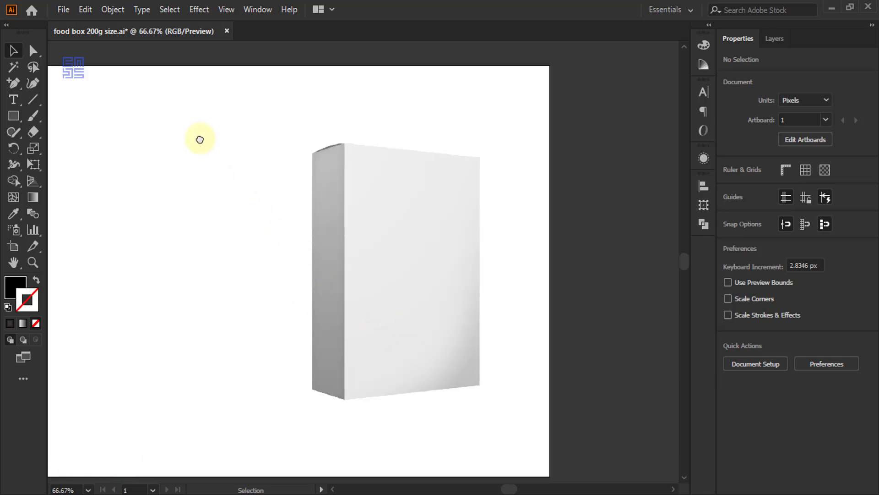
scroll(432, 192, up, 2)
scroll(432, 192, left, 5)
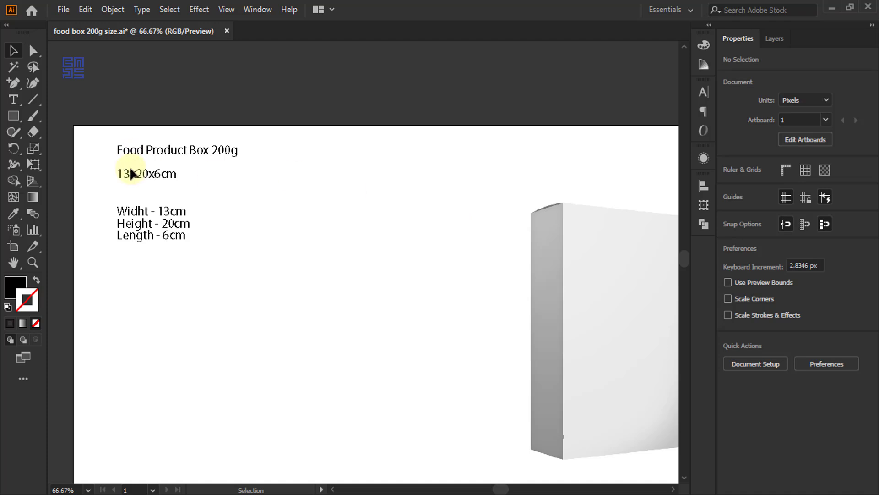
Copy the width, height and length text, then set up a new document from the A4 print preset named "food box".
click(164, 251)
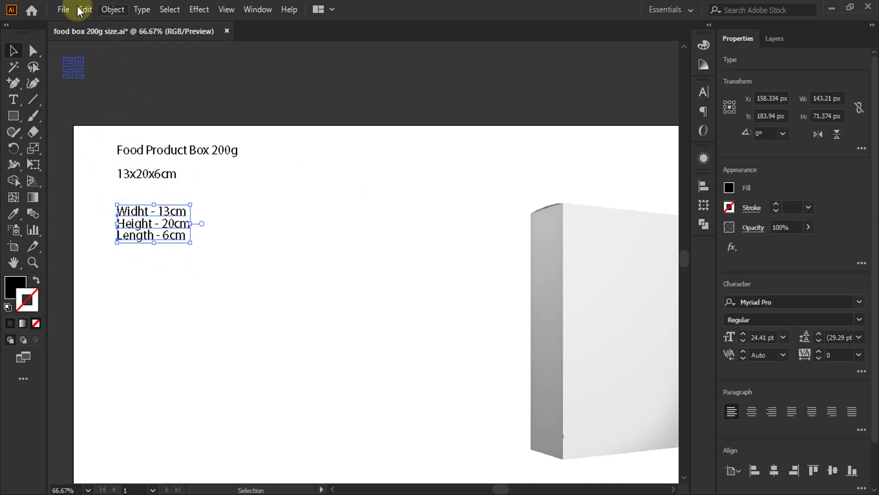
click(64, 9)
click(76, 22)
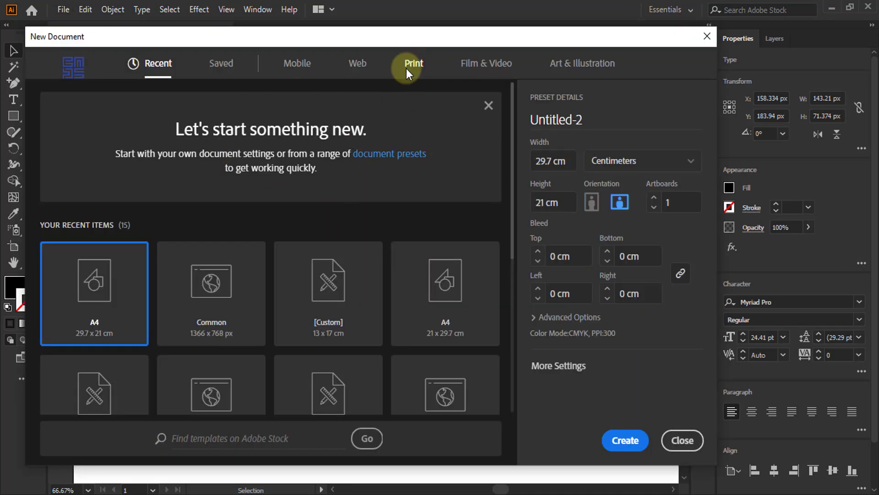
click(407, 65)
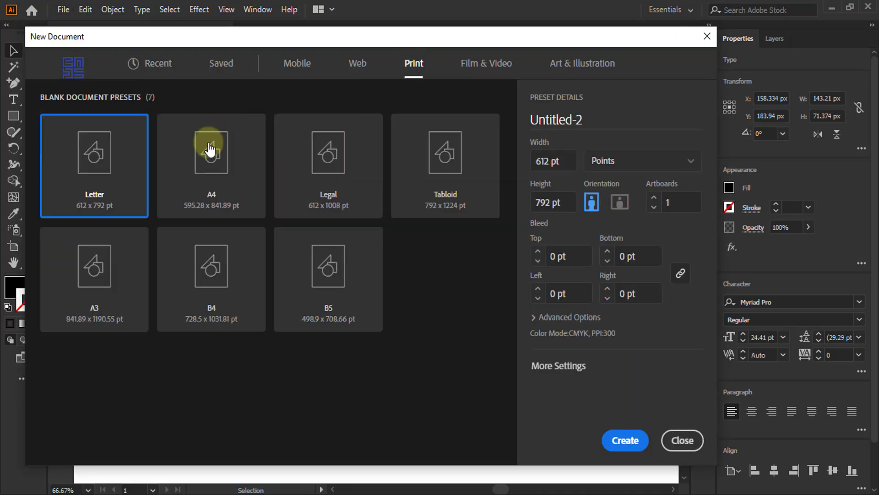
click(192, 205)
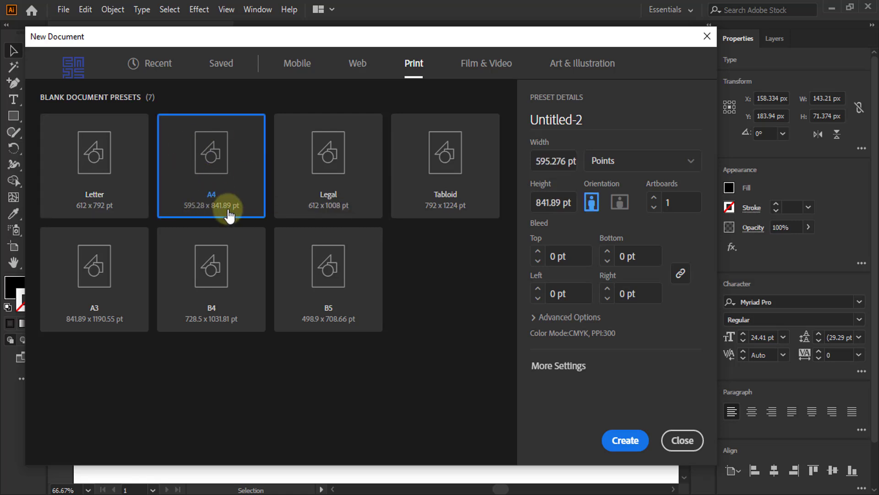
click(599, 118)
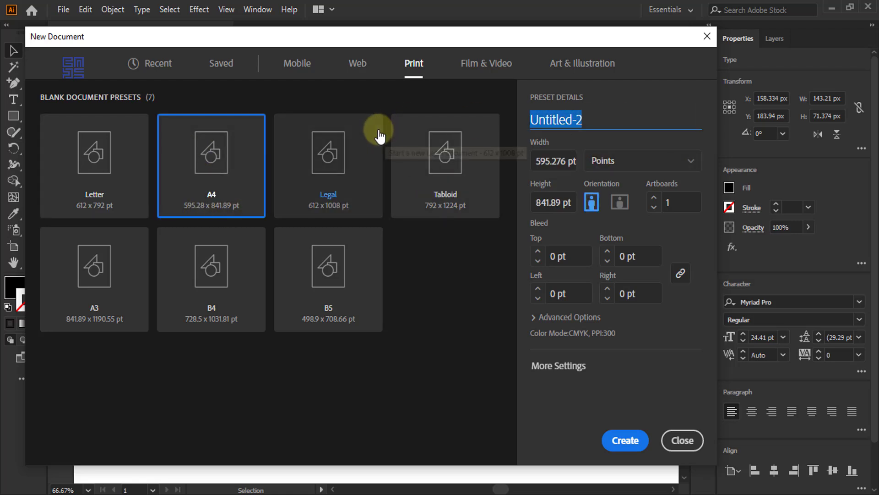
key(BackSpace)
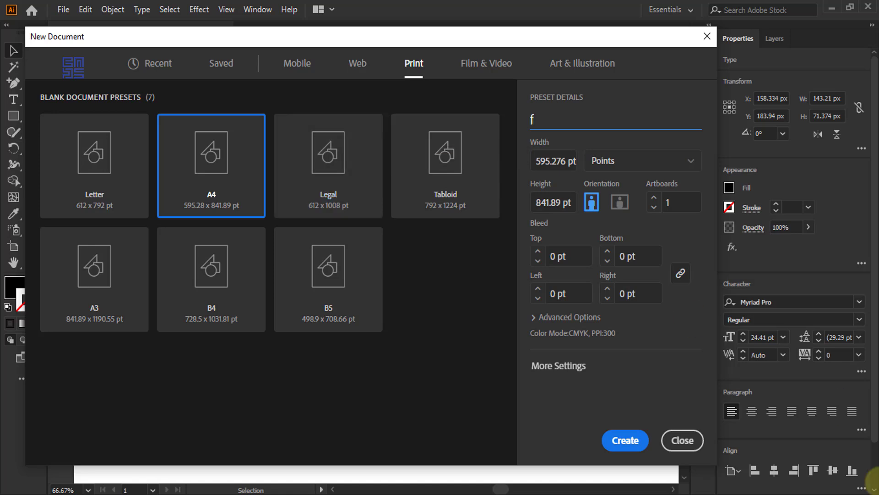
text(food box)
Set the new document's units to centimeters and its orientation to landscape, and create it.
click(653, 162)
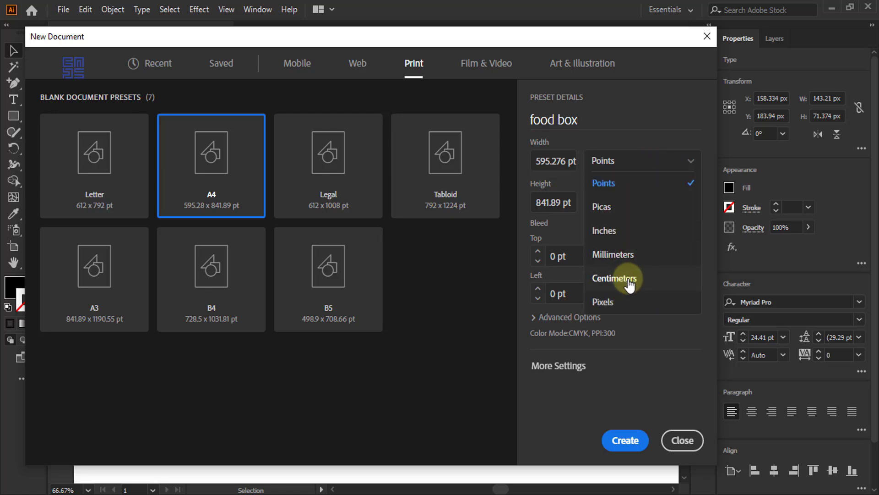
click(628, 279)
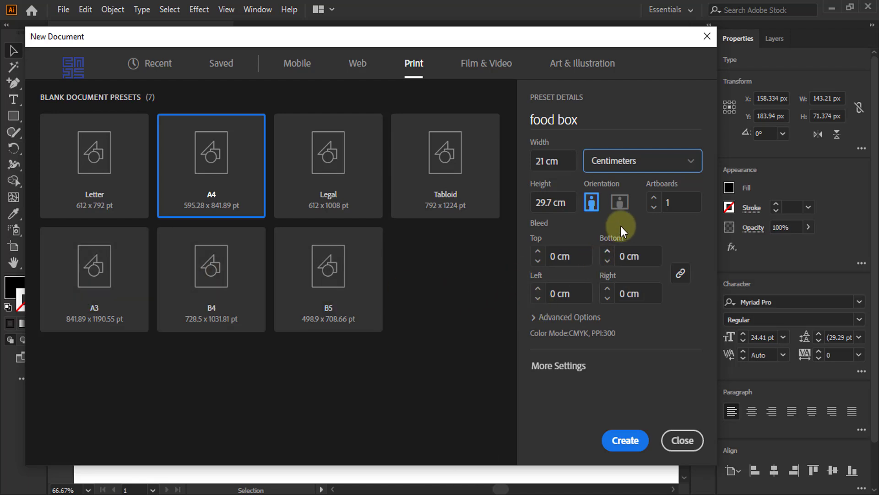
click(620, 202)
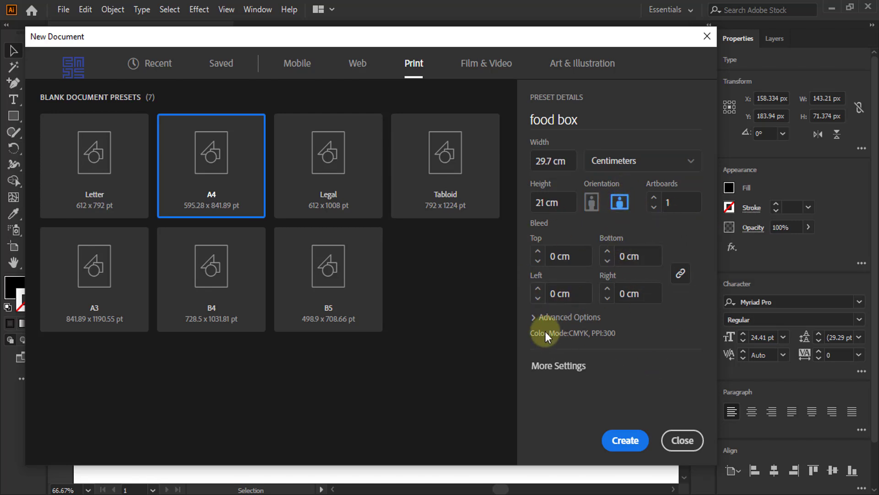
click(550, 317)
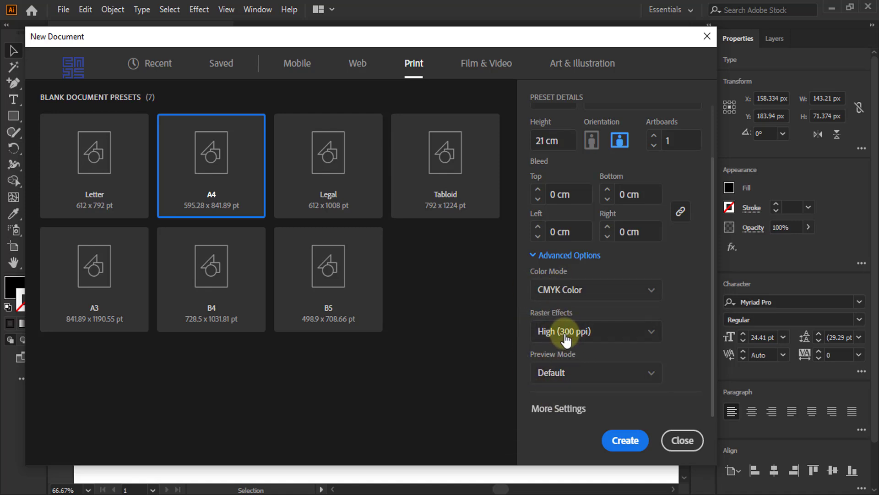
click(625, 440)
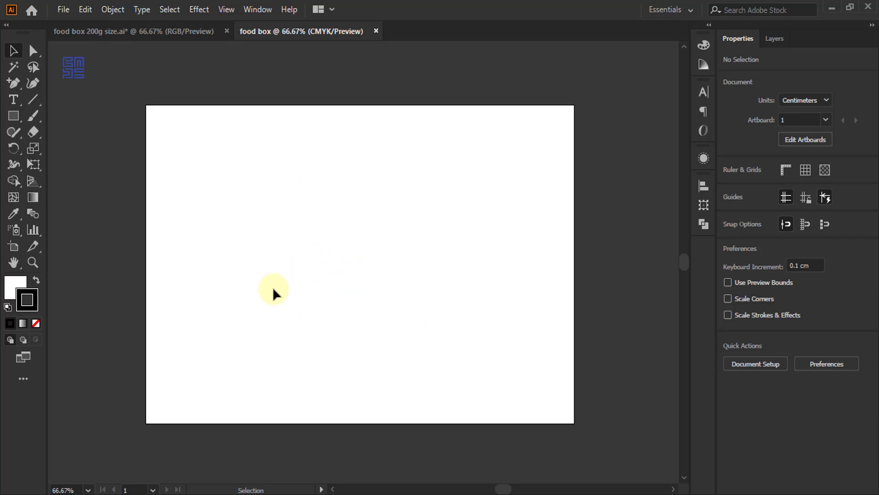
Paste the box dimension text and place it in the artboard's upper-left corner.
key(ctrl+v)
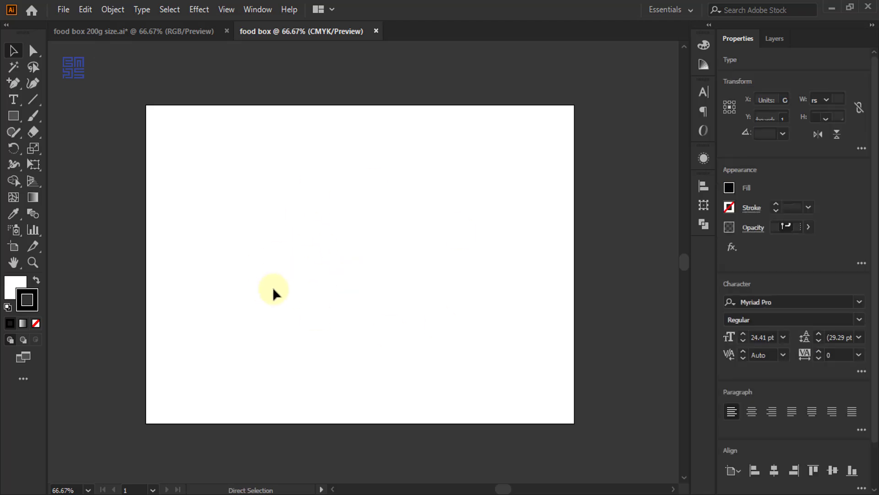
drag(353, 280, 178, 138)
click(339, 375)
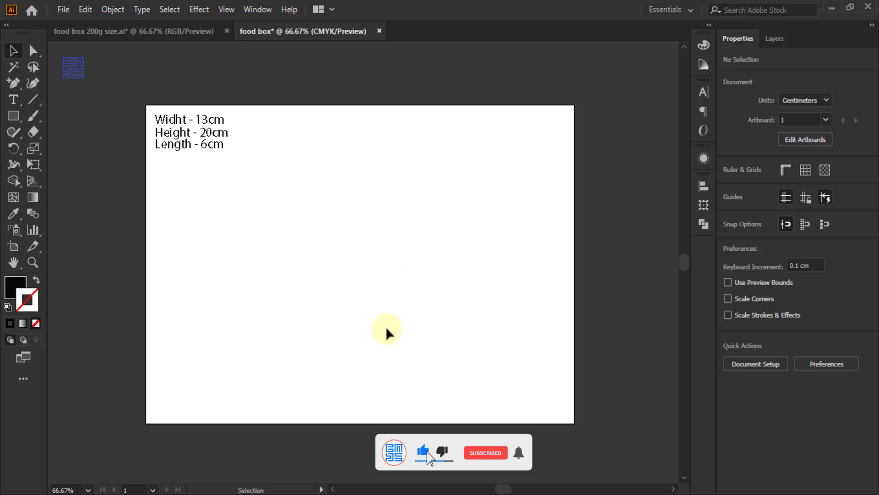
Create a rectangle 13 cm wide and 20 cm high and move it up to the middle of the artboard.
click(13, 116)
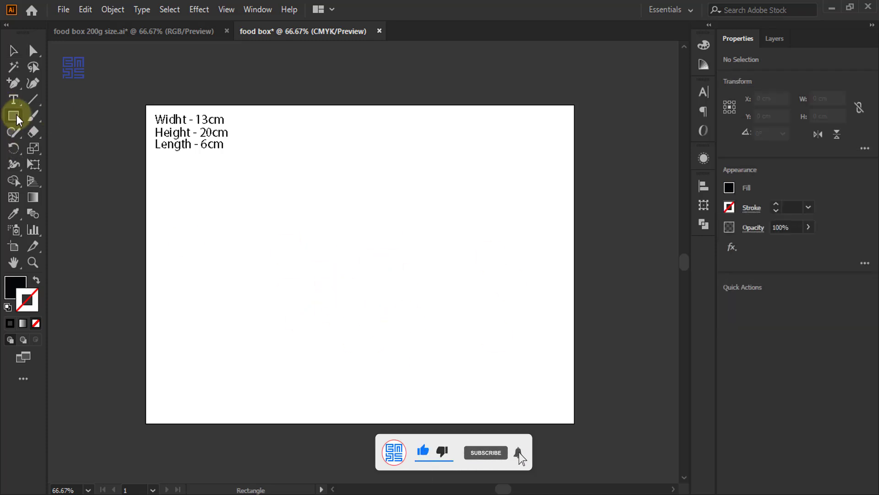
click(282, 291)
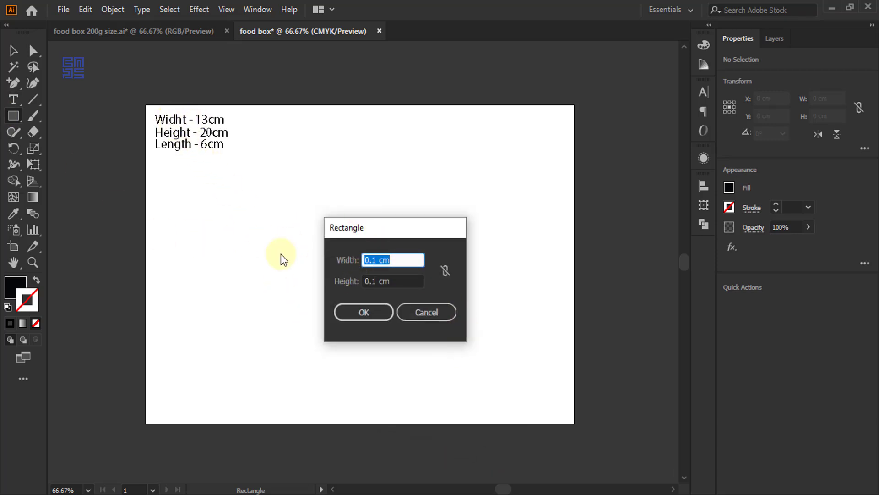
double_click(372, 260)
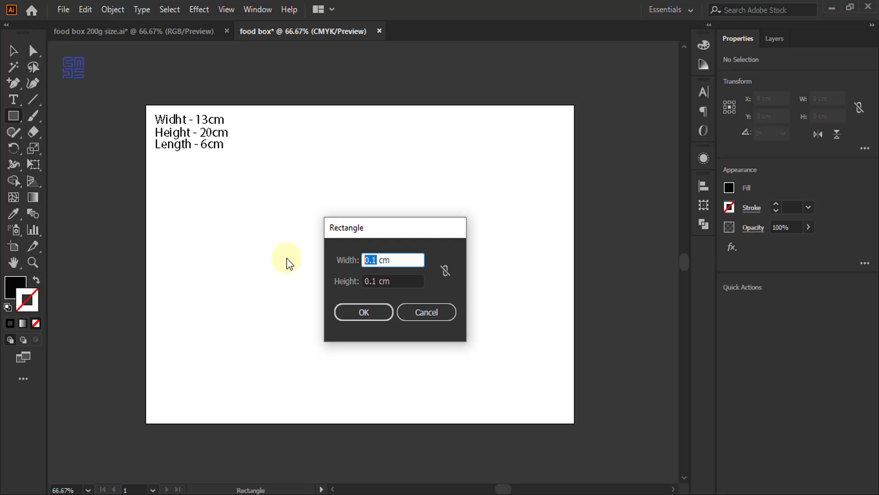
text(13)
double_click(371, 281)
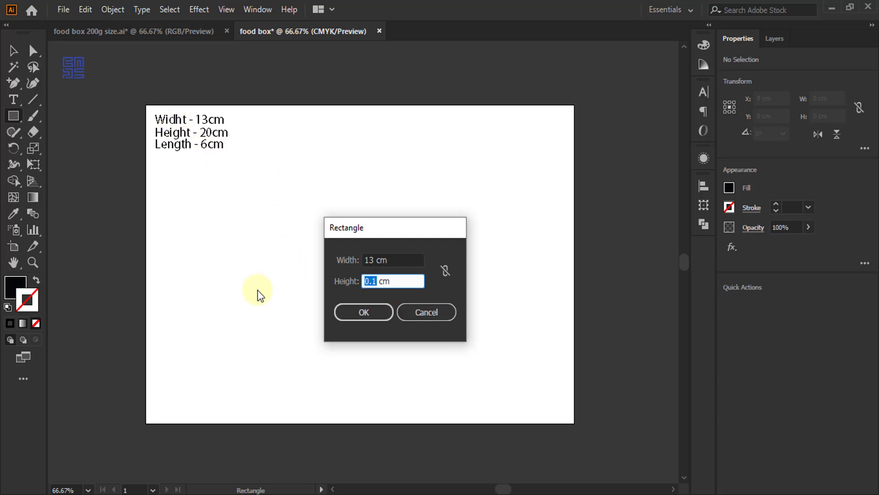
text(20)
click(360, 311)
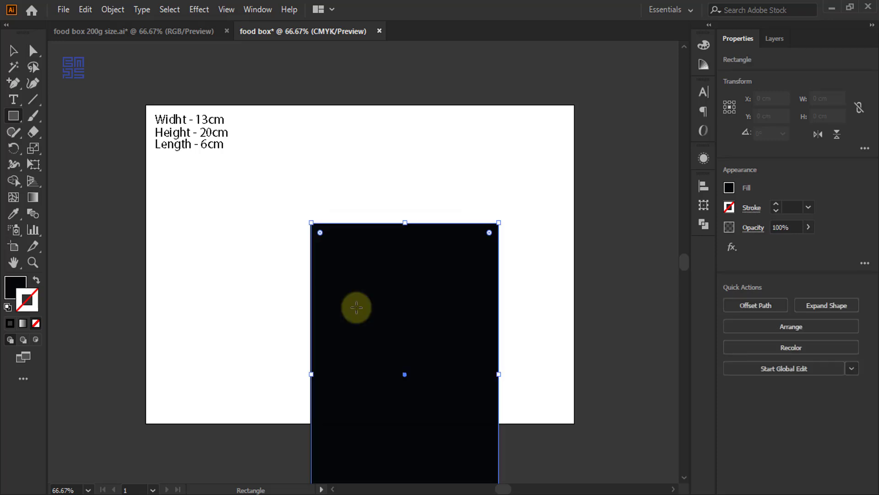
click(14, 51)
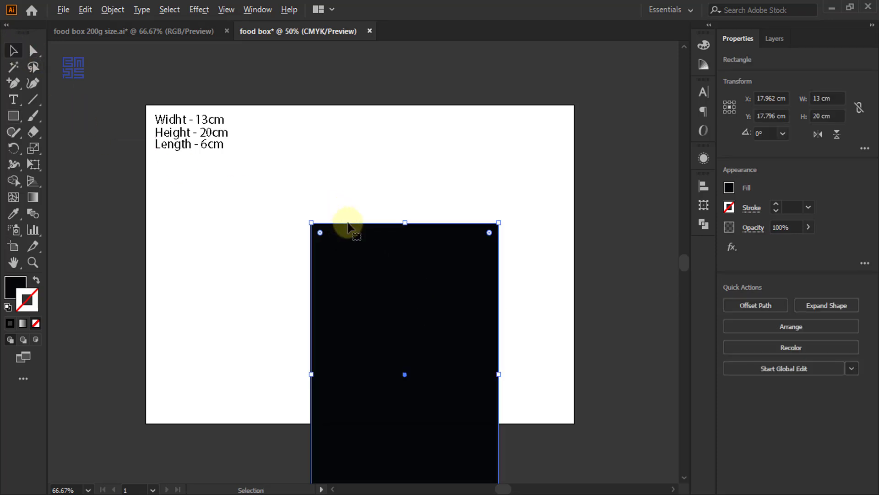
scroll(348, 225, down, 1)
drag(377, 278, 360, 231)
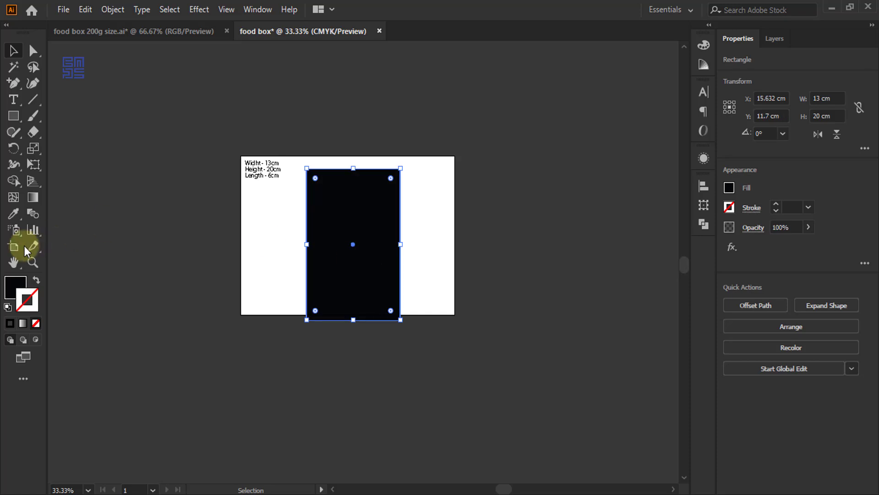
Enlarge the artboard from its lower-right corner to about 57.94 by 41.95 cm.
click(13, 246)
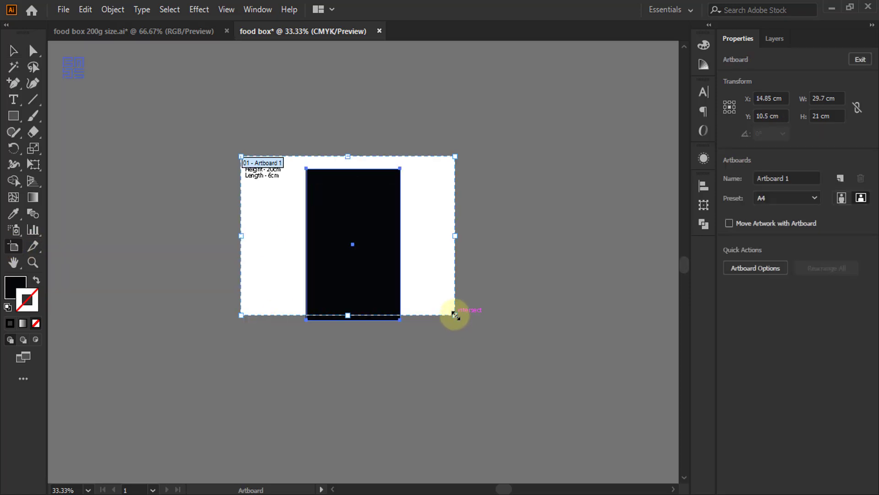
drag(455, 315, 658, 474)
click(11, 49)
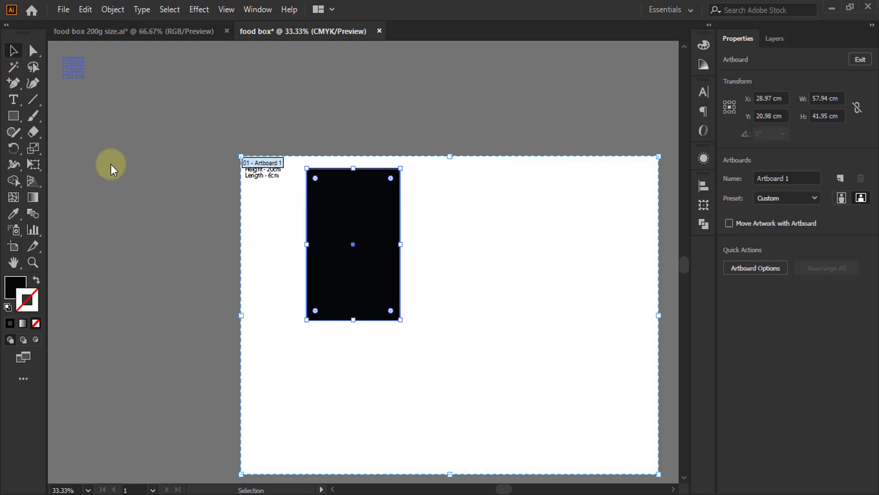
key(ctrl+minus)
key(ctrl+plus)
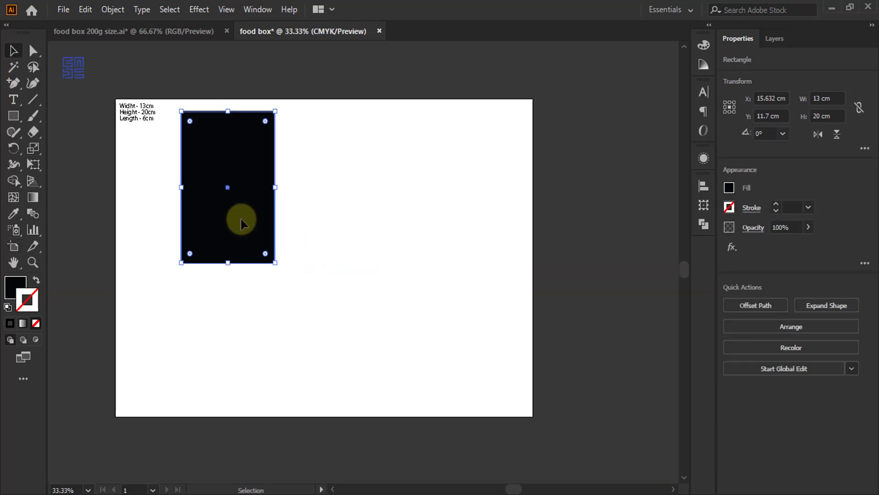
Move the rectangle to the artboard's right side at mid-height and swap its fill and stroke, leaving a black outline without fill.
drag(272, 219, 445, 289)
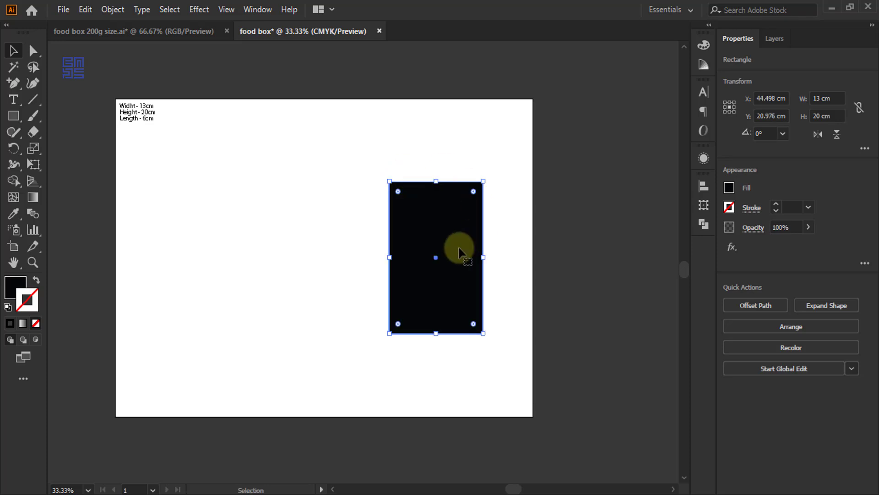
click(36, 281)
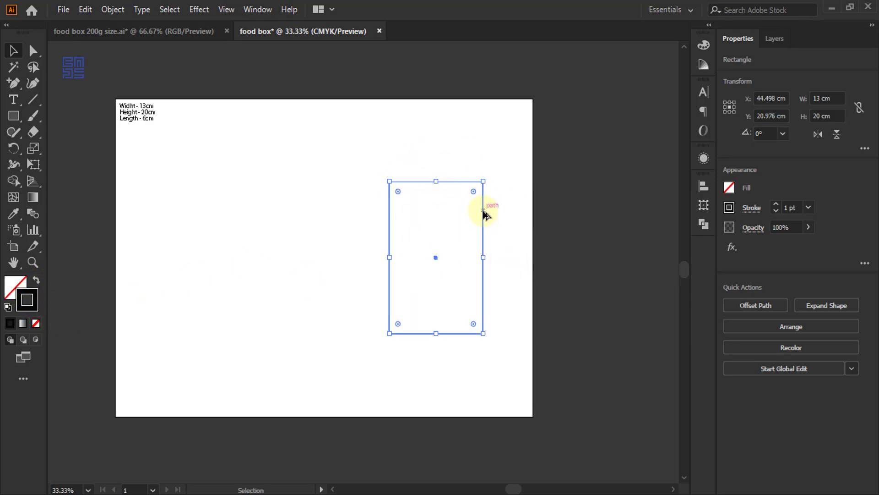
scroll(485, 213, up, 2)
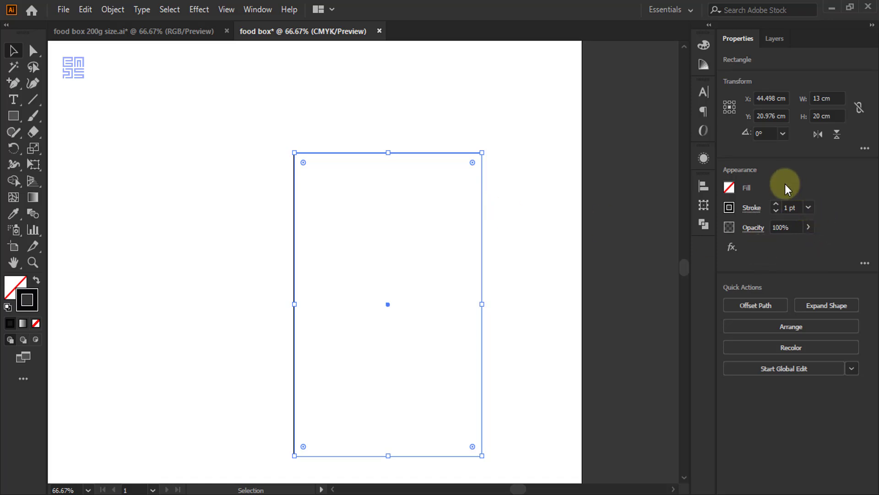
click(809, 207)
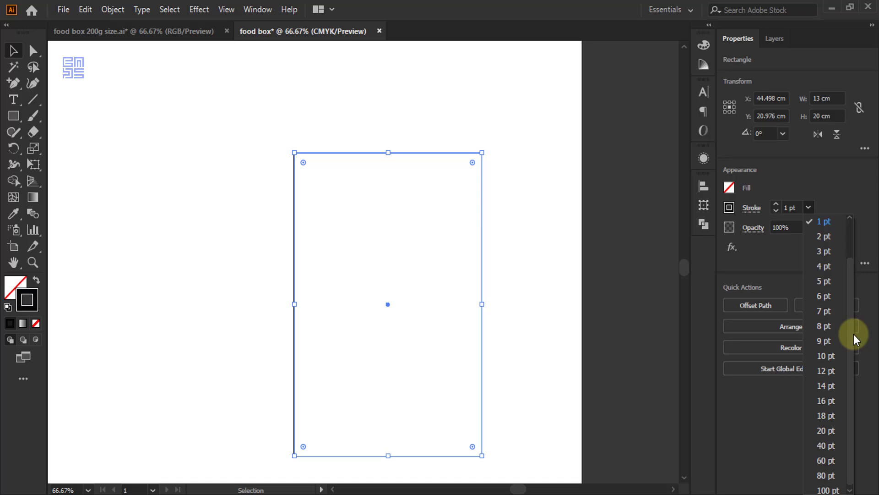
scroll(854, 334, up, 1)
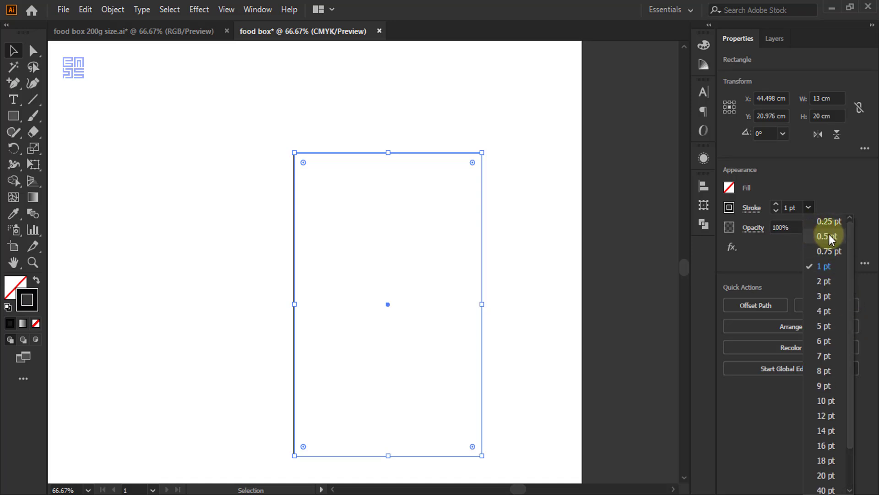
click(818, 174)
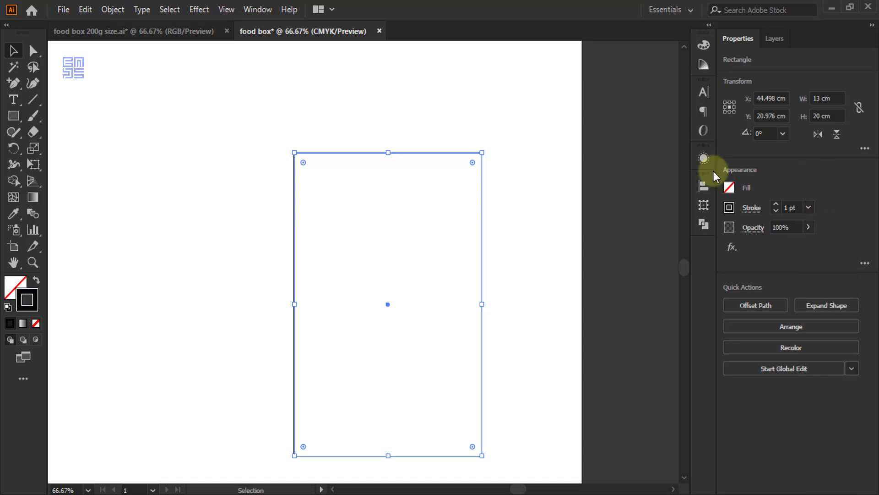
scroll(384, 223, down, 1)
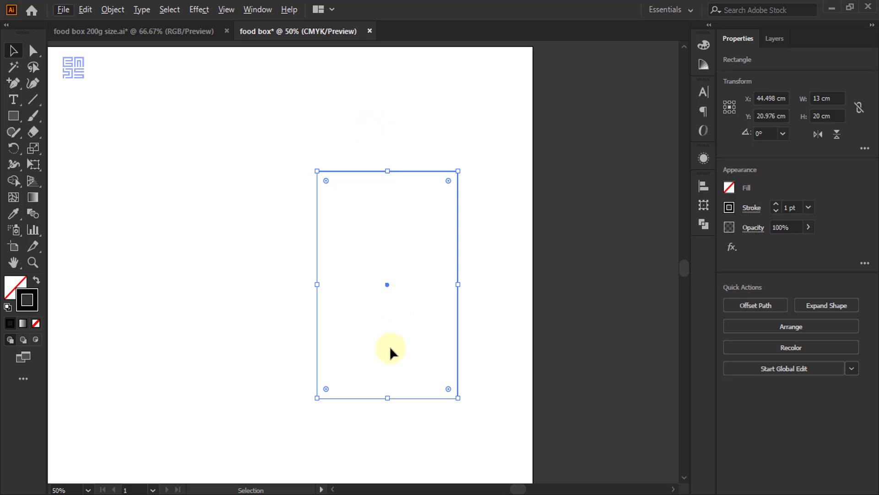
scroll(386, 375, up, 1)
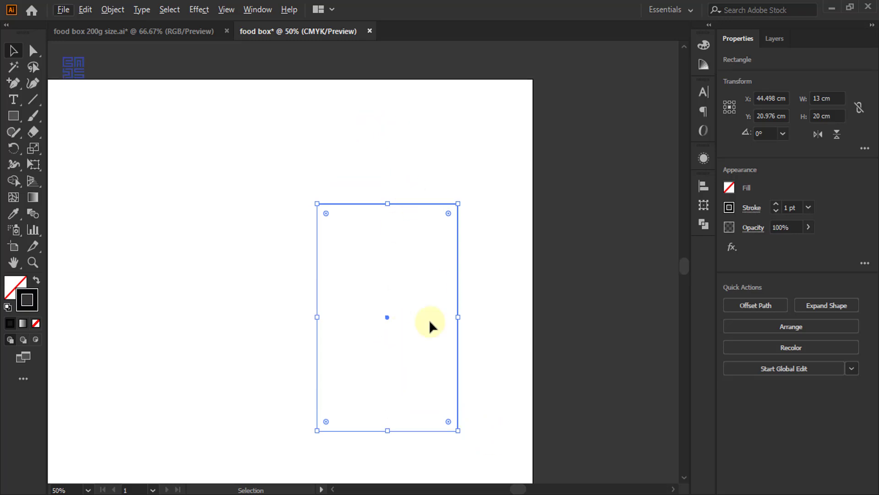
Duplicate the front panel rectangle directly above itself and set the copy's height to 6 cm, anchored at its bottom edge.
scroll(444, 262, down, 1)
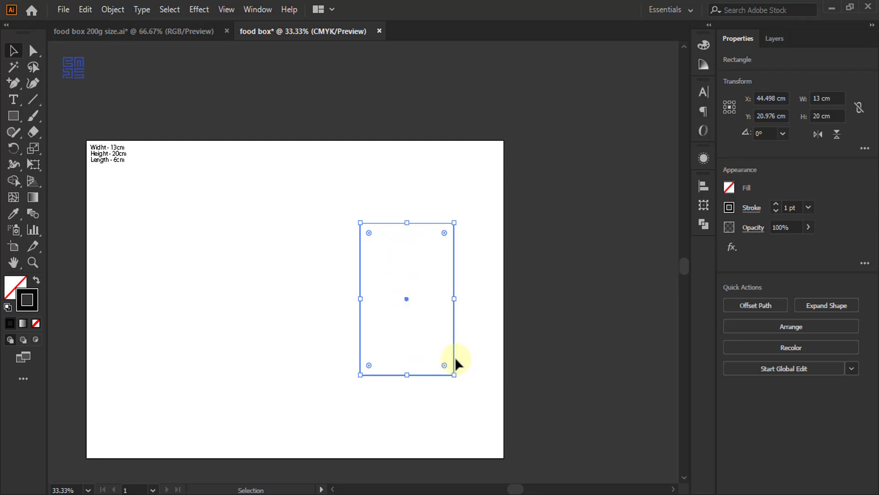
drag(454, 363, 394, 197)
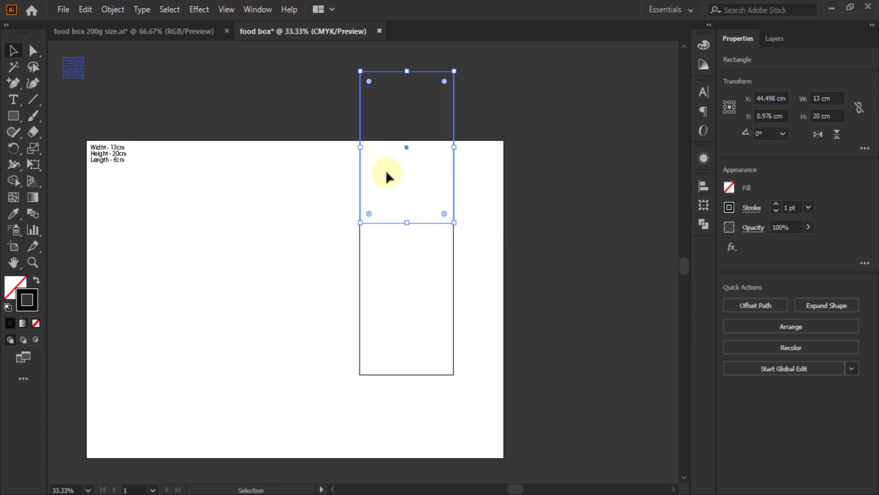
scroll(102, 167, up, 3)
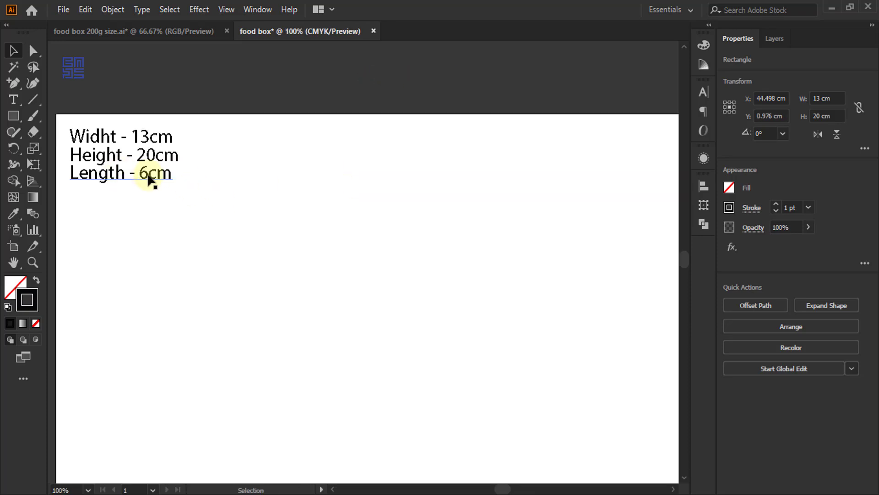
scroll(52, 167, down, 3)
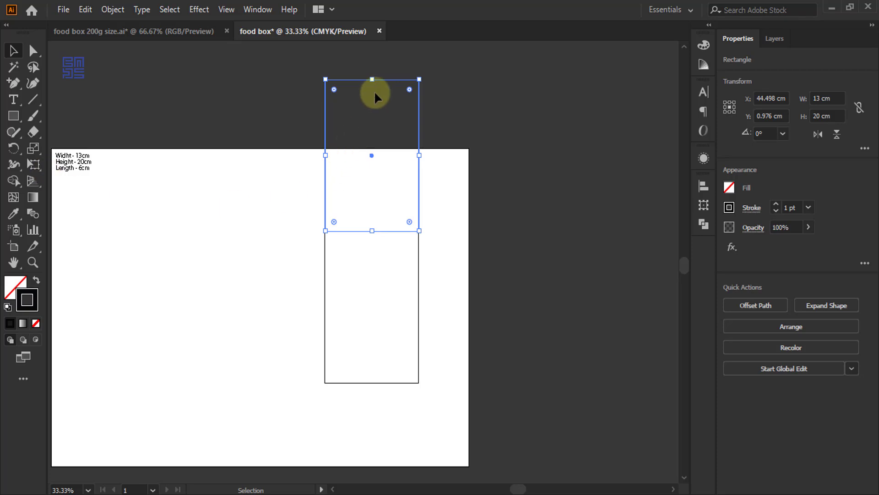
click(704, 206)
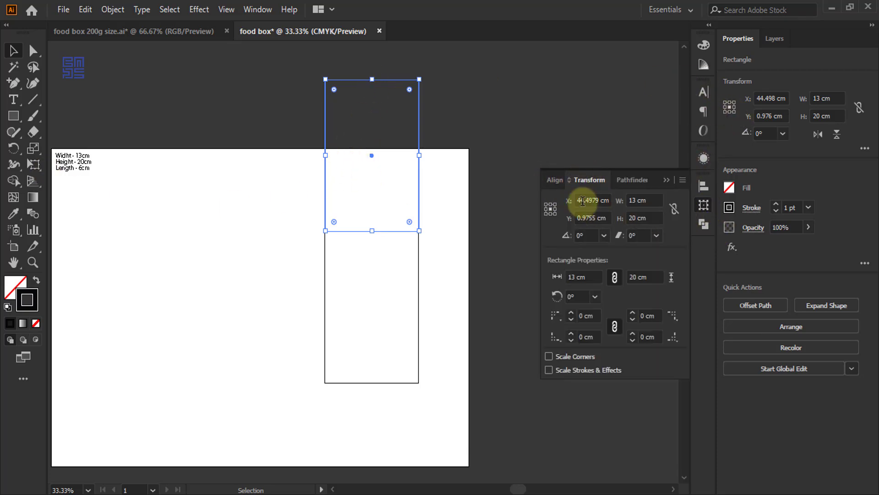
click(551, 215)
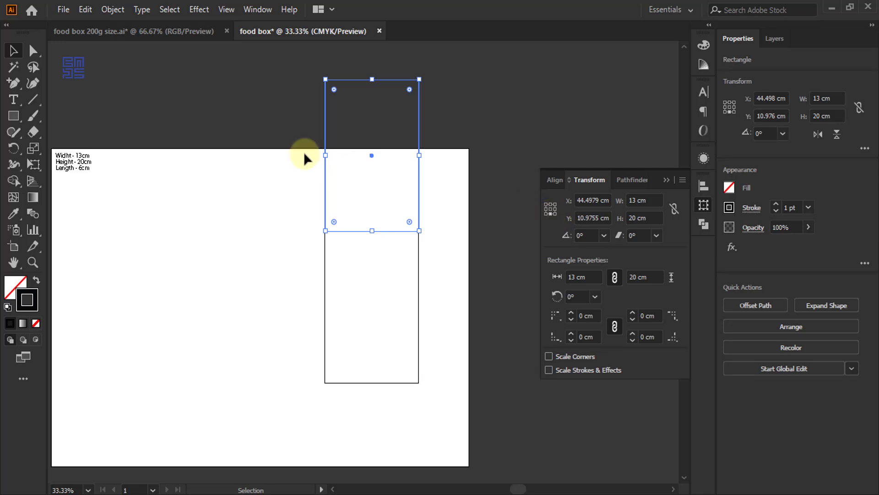
double_click(635, 218)
text(6)
key(Return)
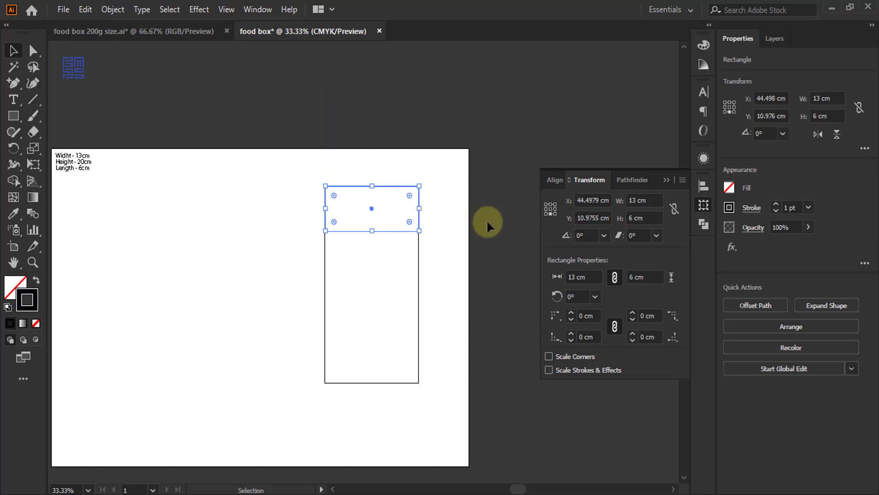
Duplicate the 6 cm high panel directly above itself and set the copy's height to 2 cm as a tuck flap.
key(ctrl+1)
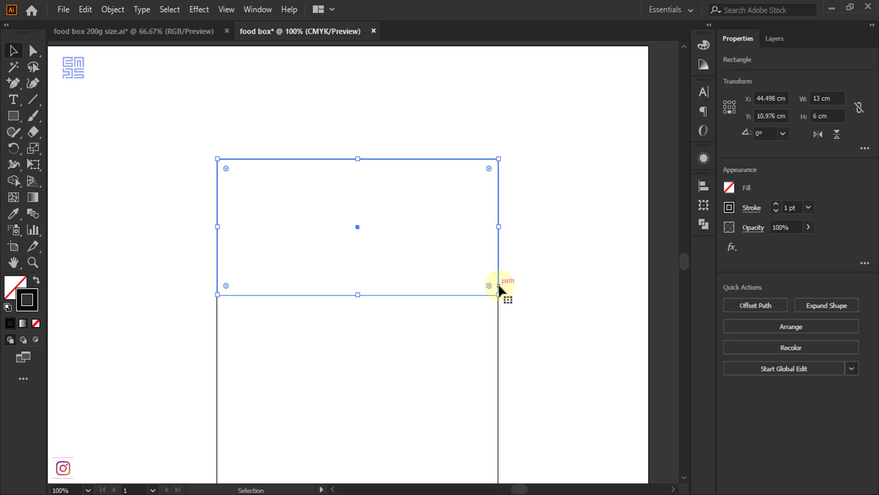
drag(498, 285, 499, 151)
scroll(467, 251, up, 4)
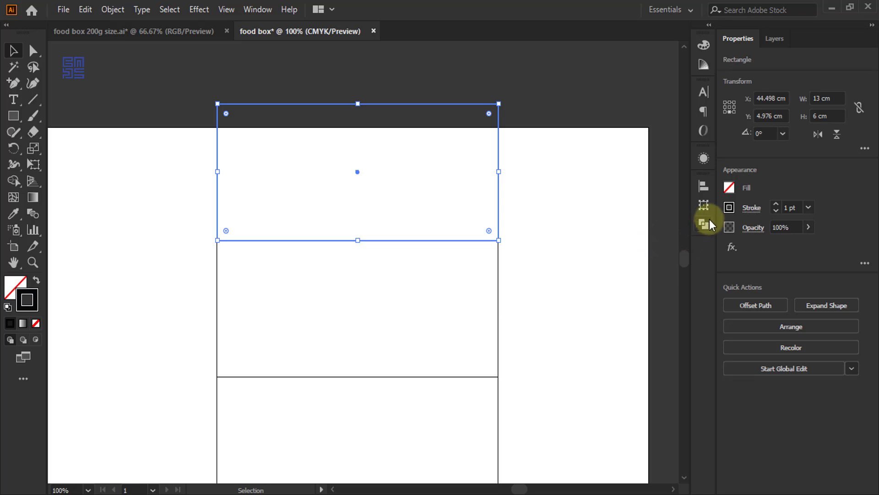
click(704, 204)
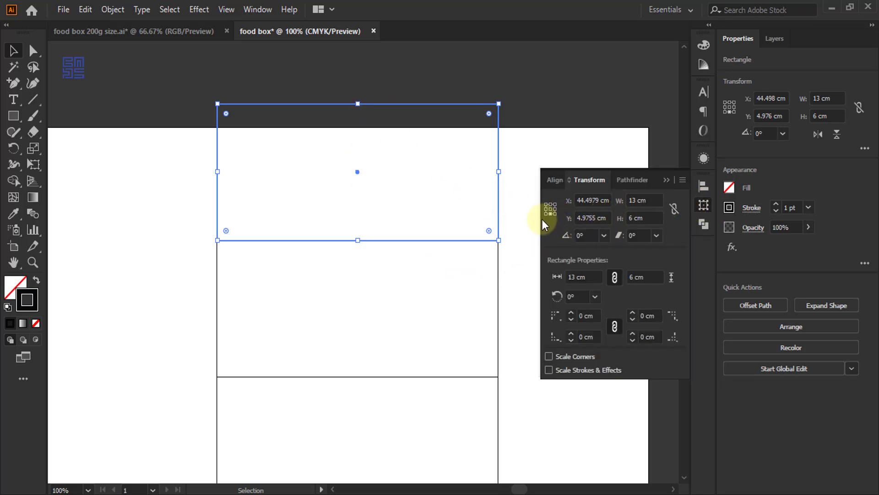
double_click(634, 217)
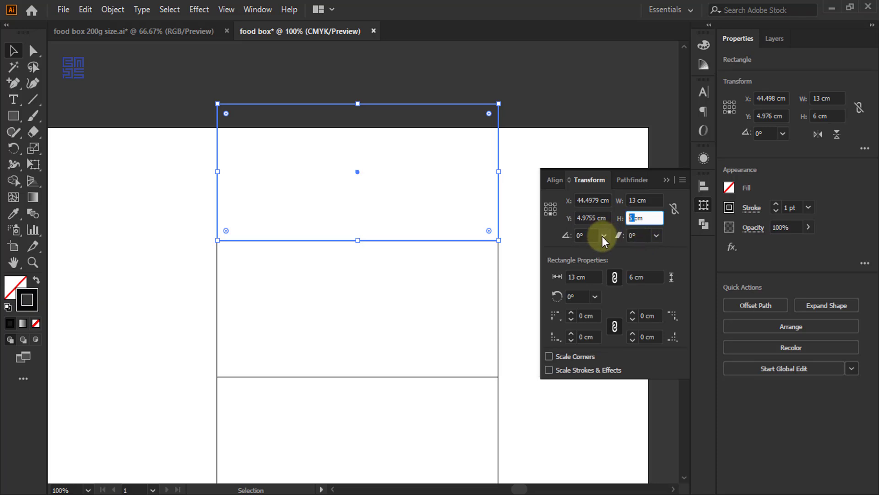
text(2)
key(Return)
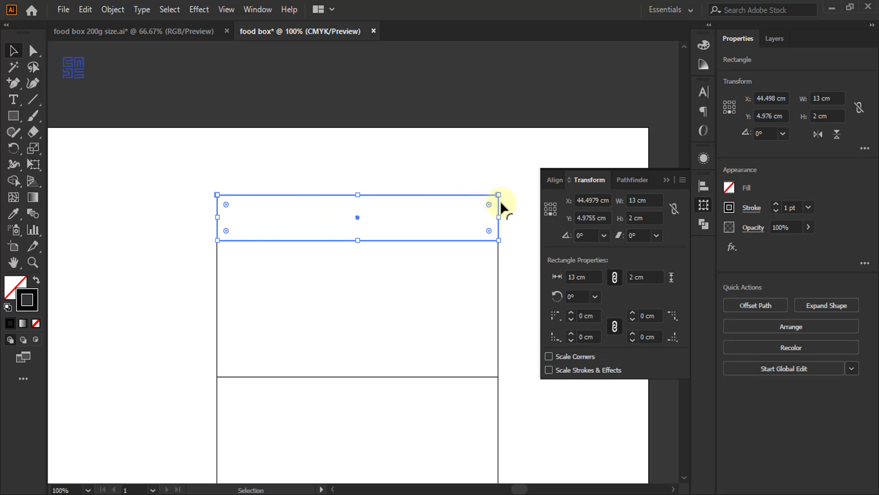
Select the two upper corner points of the 2 cm flap and round them with a 0.5 cm radius.
click(33, 51)
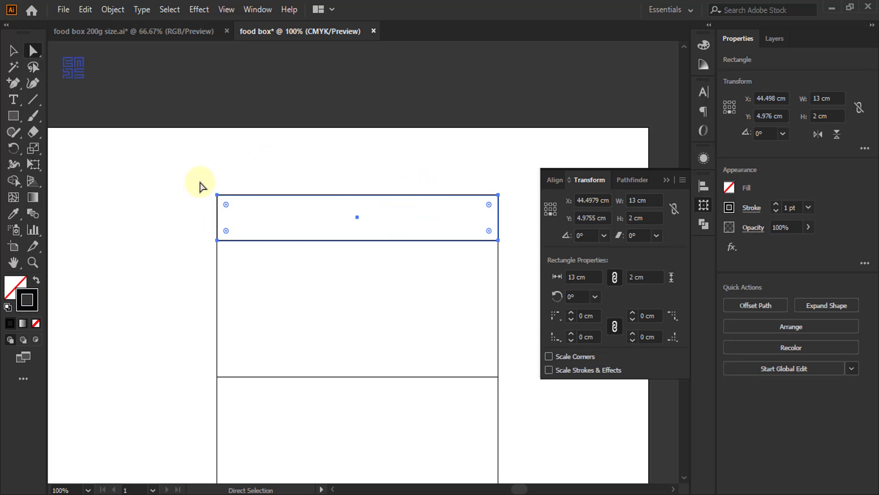
drag(195, 173, 517, 221)
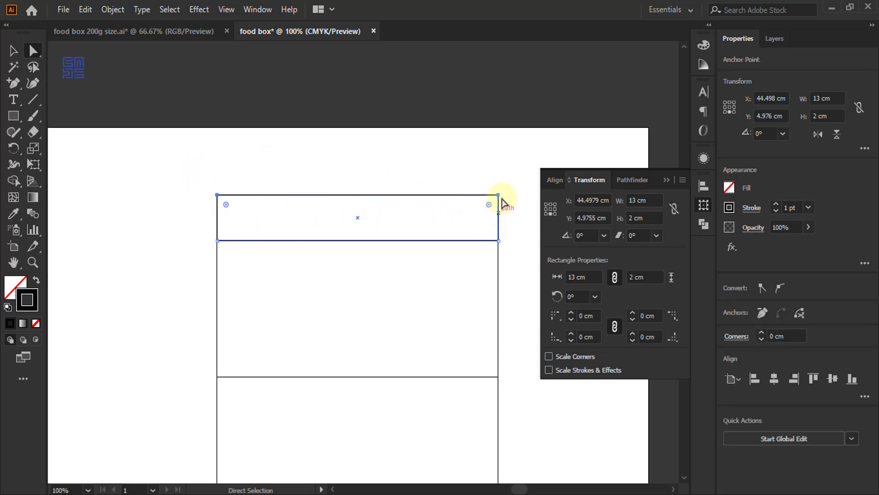
click(774, 337)
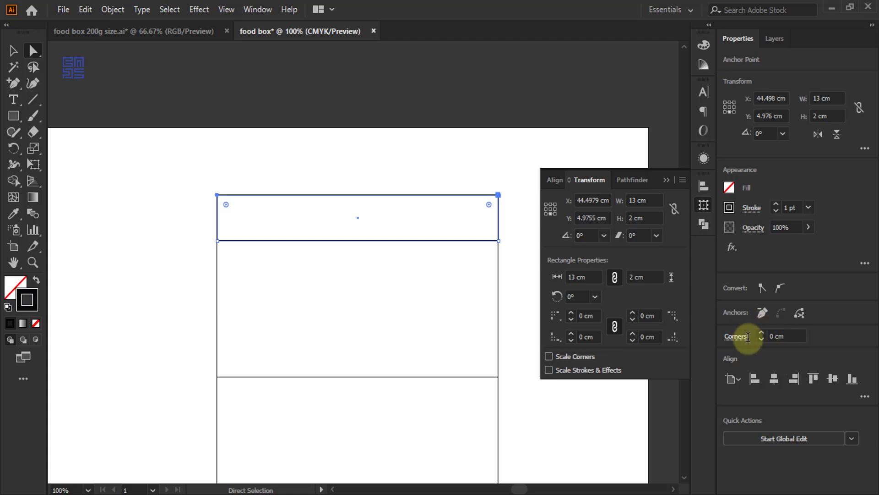
text(.5)
key(Return)
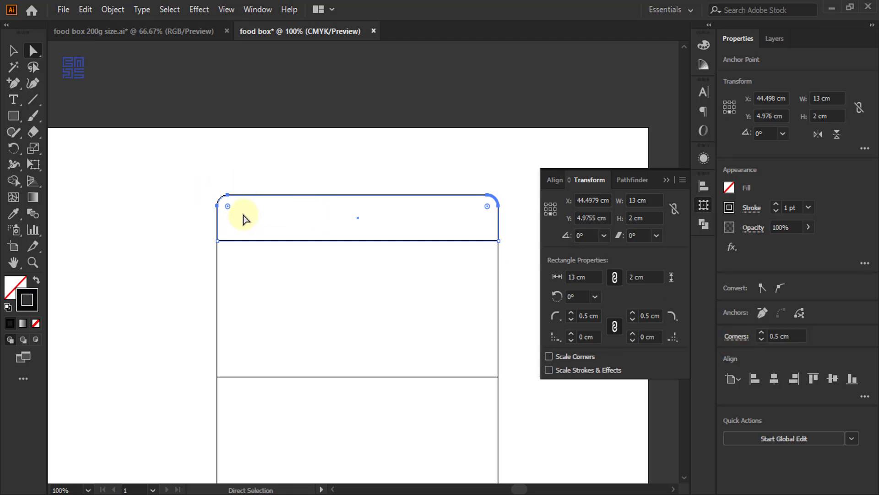
Undo the 0.5 cm rounding and give the flap's two upper corners a 1 cm radius instead.
key(ctrl+z)
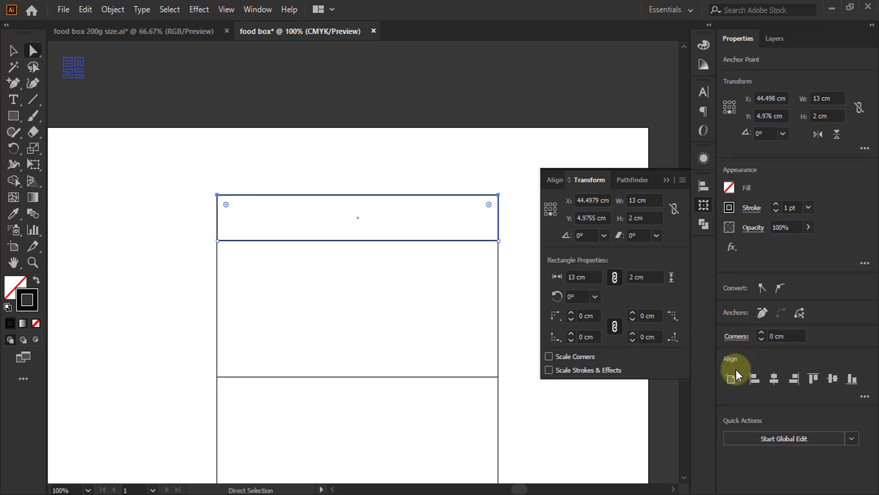
click(772, 336)
text(1)
key(Return)
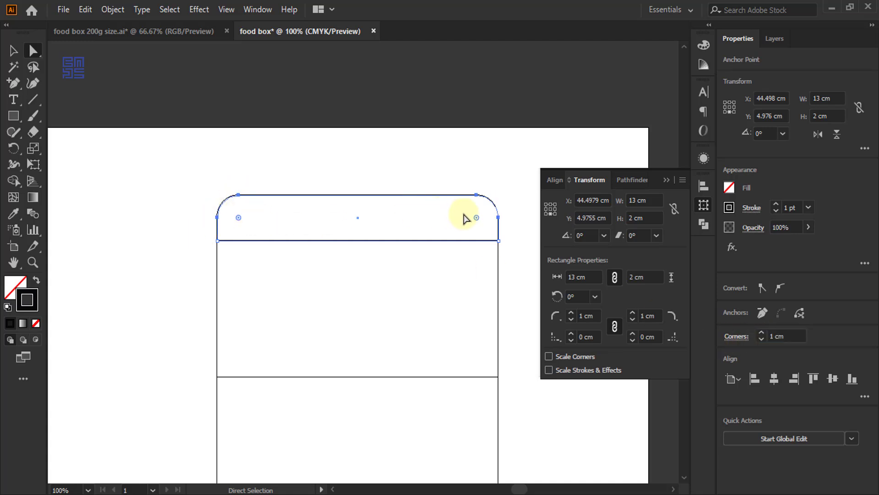
click(663, 178)
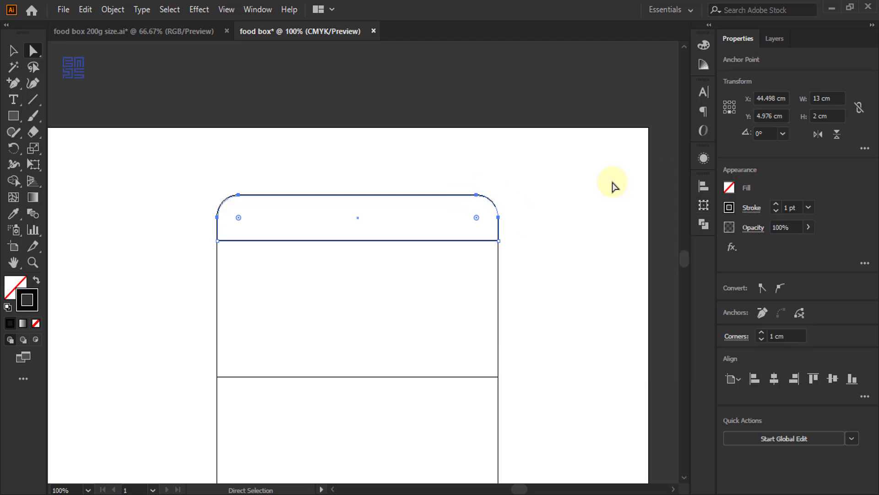
Duplicate the 13 by 20 cm front panel so that the copy adjoins its right edge.
key(ctrl+minus)
key(v)
click(496, 285)
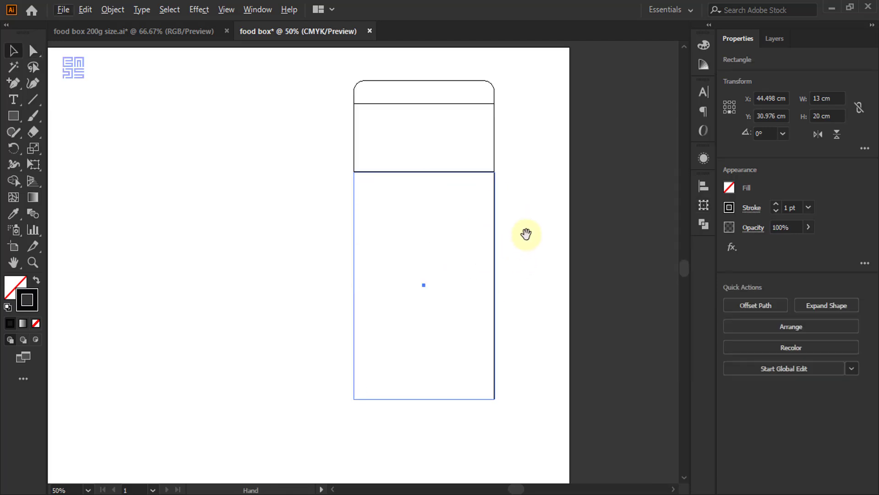
drag(527, 233, 457, 247)
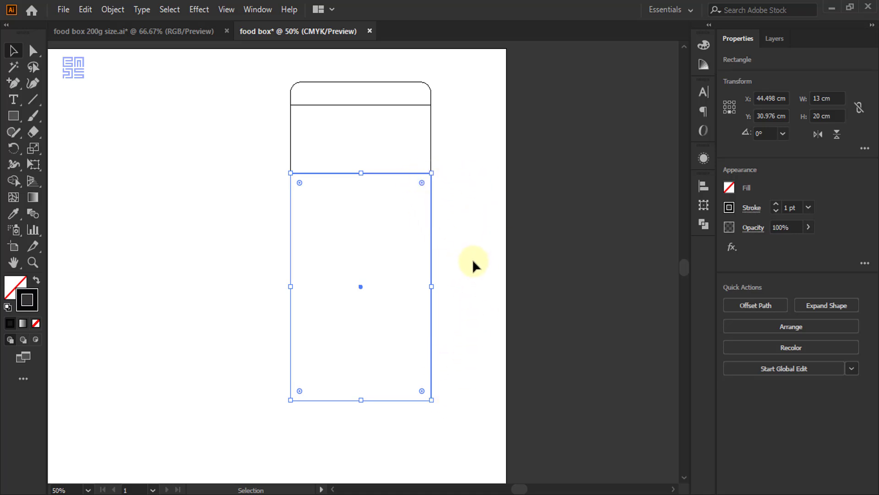
scroll(383, 257, right, 3)
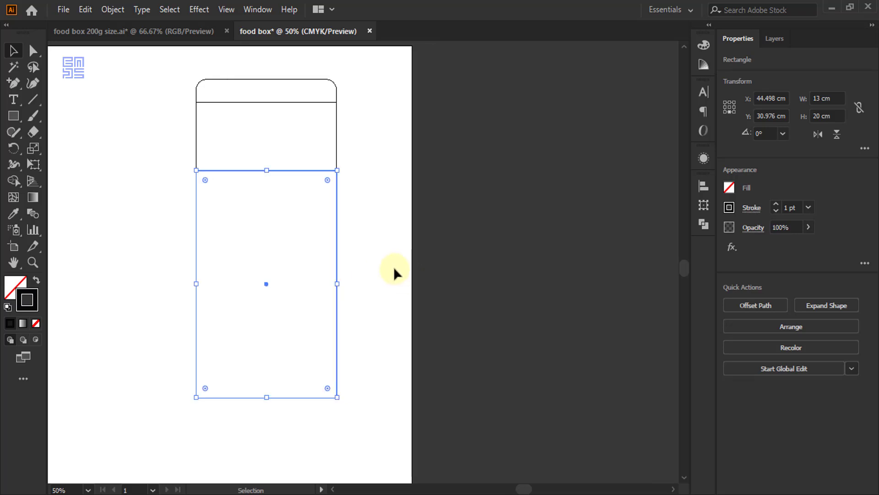
click(703, 205)
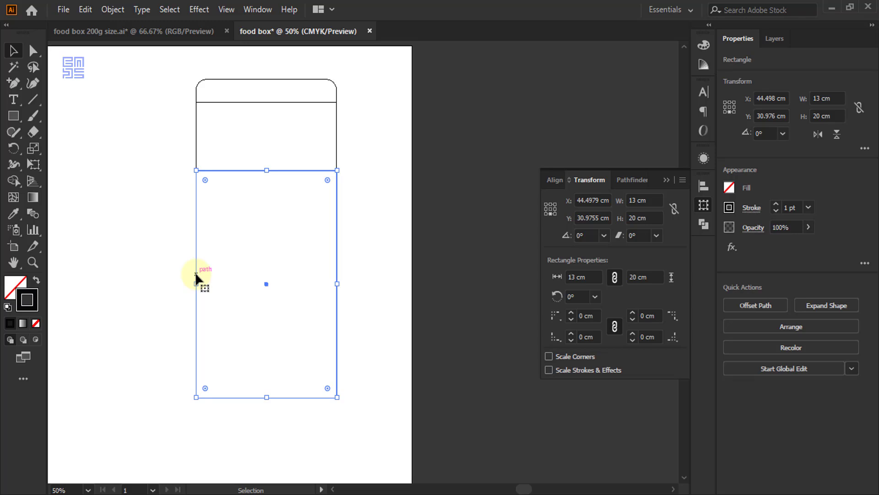
drag(196, 280, 372, 275)
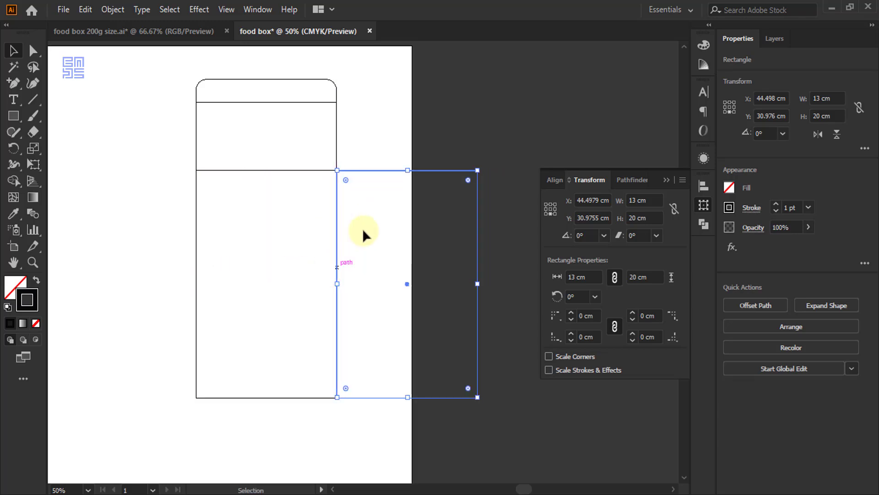
Set the width of the front panel's copy to 1 cm, anchored at its left edge, to form a glue flap.
click(548, 209)
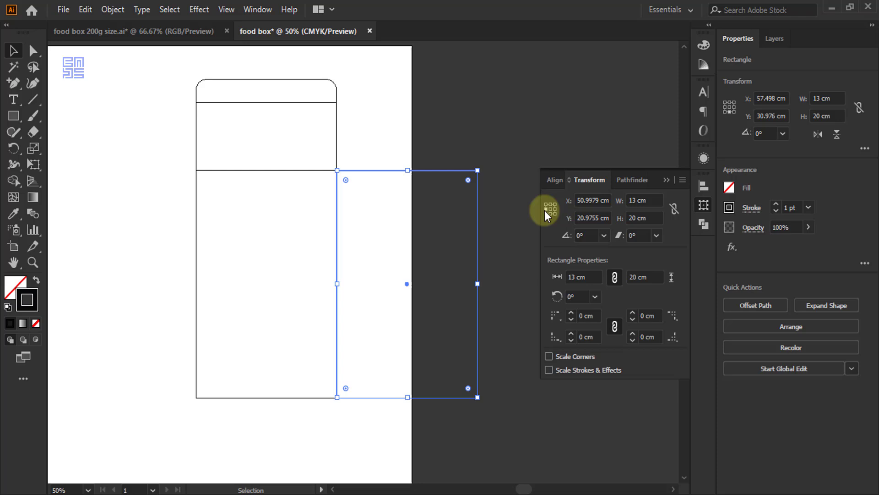
double_click(636, 202)
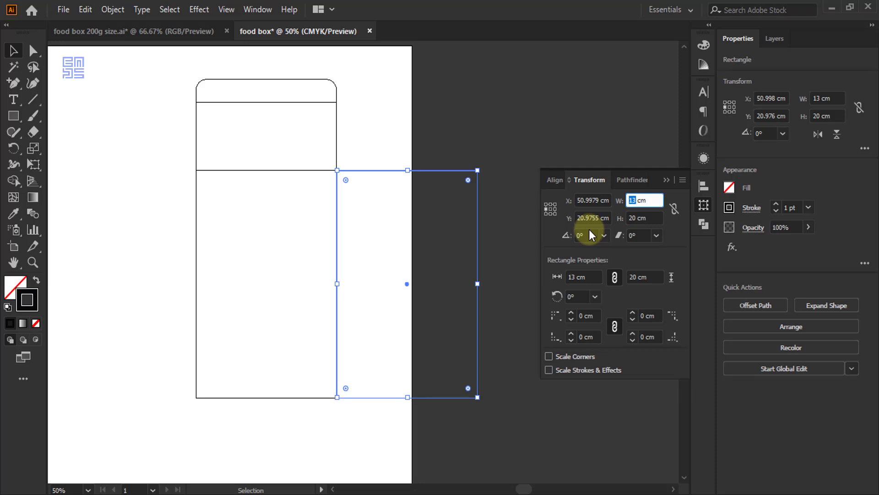
text(1)
key(Return)
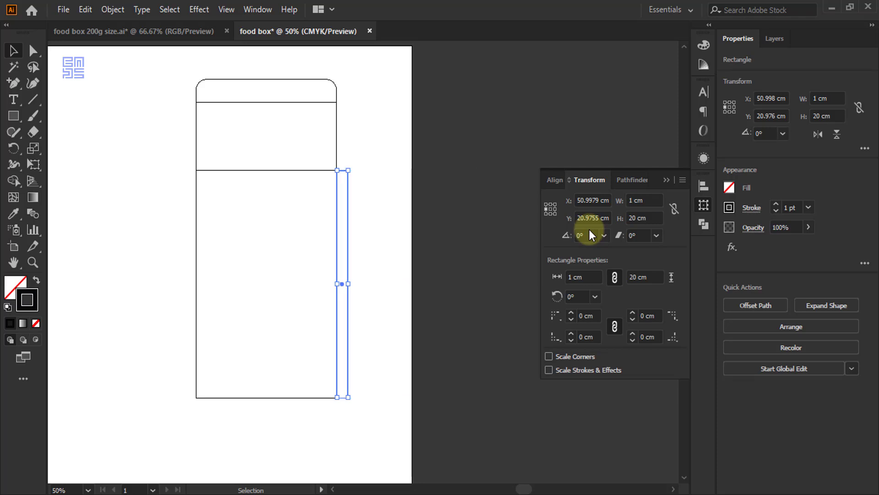
Move the glue flap's upper outer corner point down 0.5 cm to slant its top edge.
scroll(338, 171, up, 4)
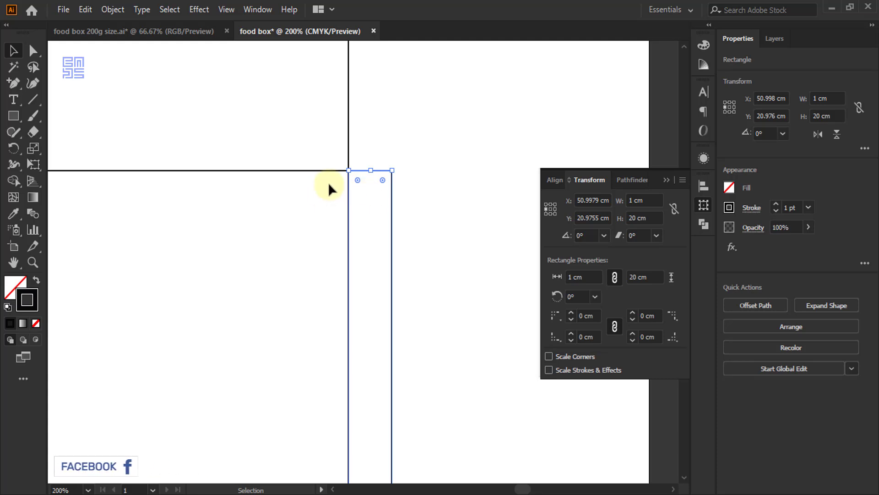
click(33, 50)
key(ctrl+equal)
click(414, 142)
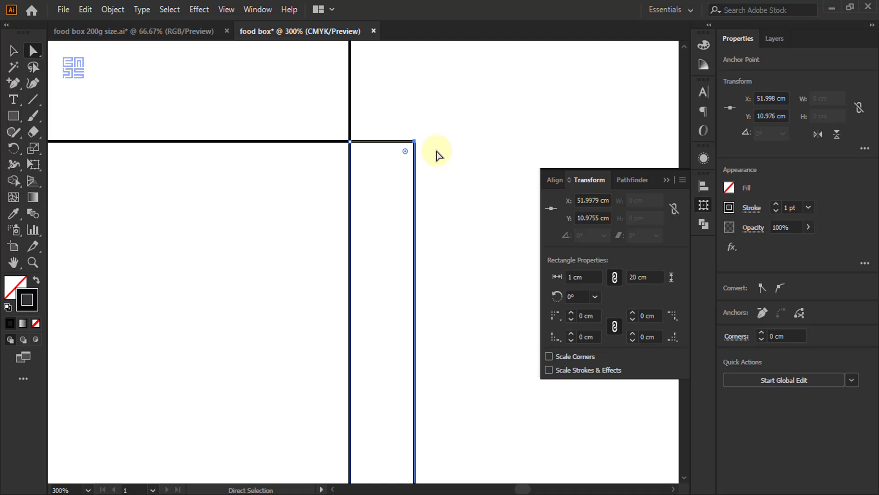
key(Down)
key(Down)
key(Down)
key(Down)
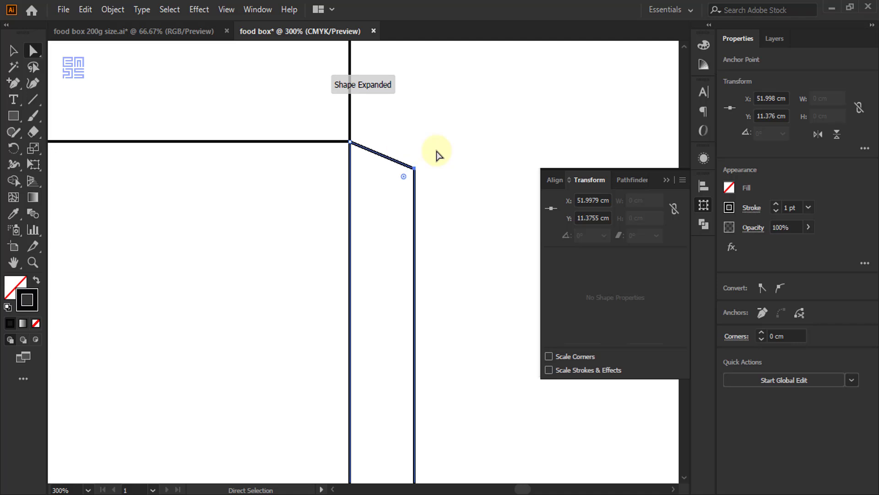
key(Down)
scroll(406, 145, down, 4)
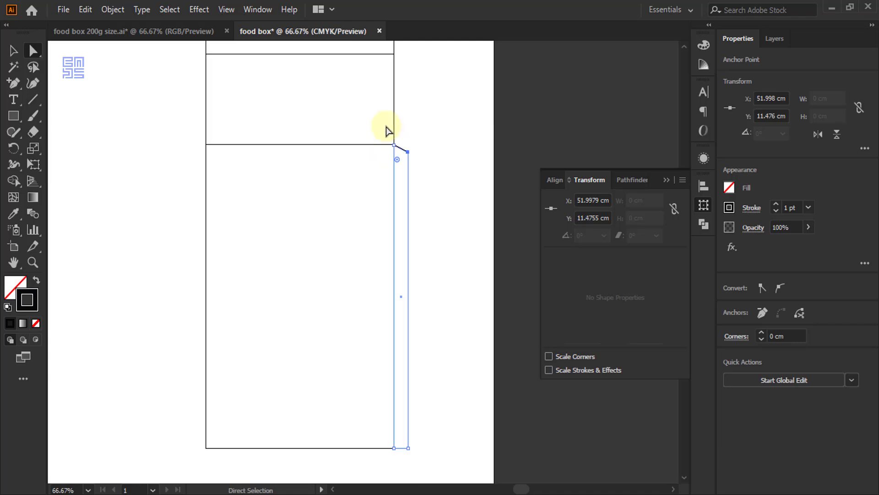
Move the glue flap's lower outer corner point up about 0.5 cm so its bottom edge slants like the top one.
scroll(412, 456, up, 3)
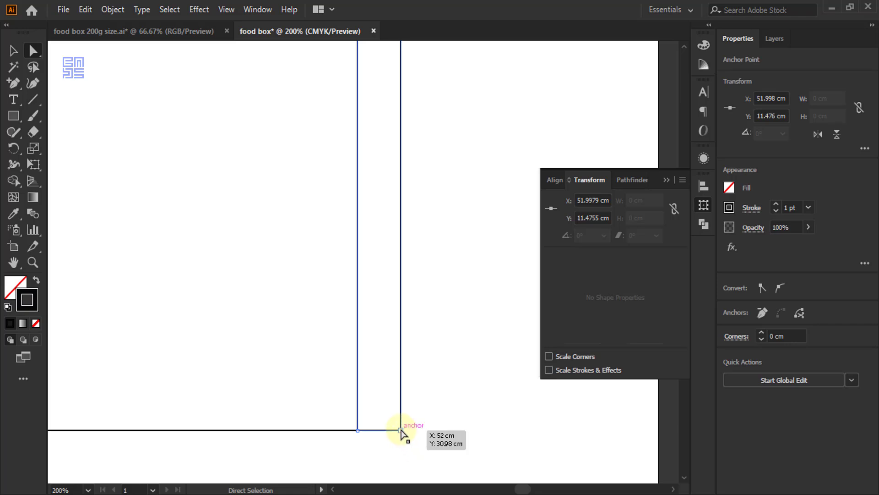
click(400, 430)
key(Up)
key(Up)
key(Up)
click(476, 397)
scroll(478, 398, down, 4)
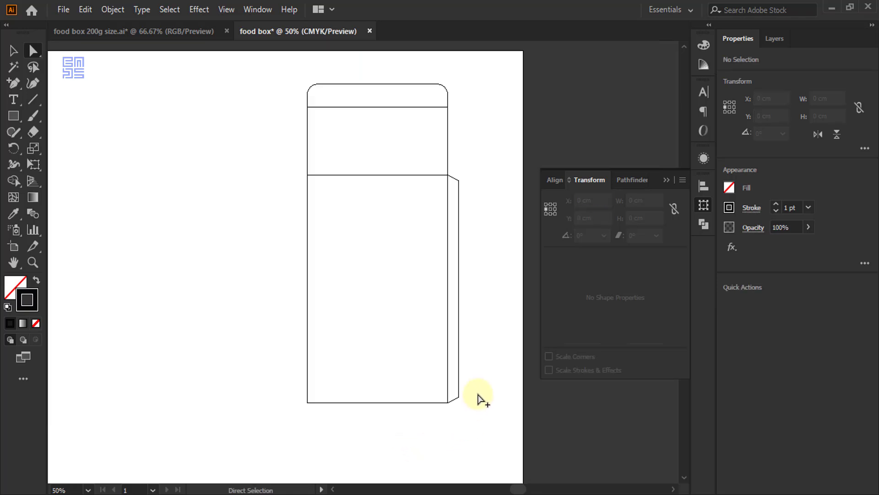
Duplicate the front panel and the 6 cm top panel together so that the copies adjoin their left edge.
click(11, 50)
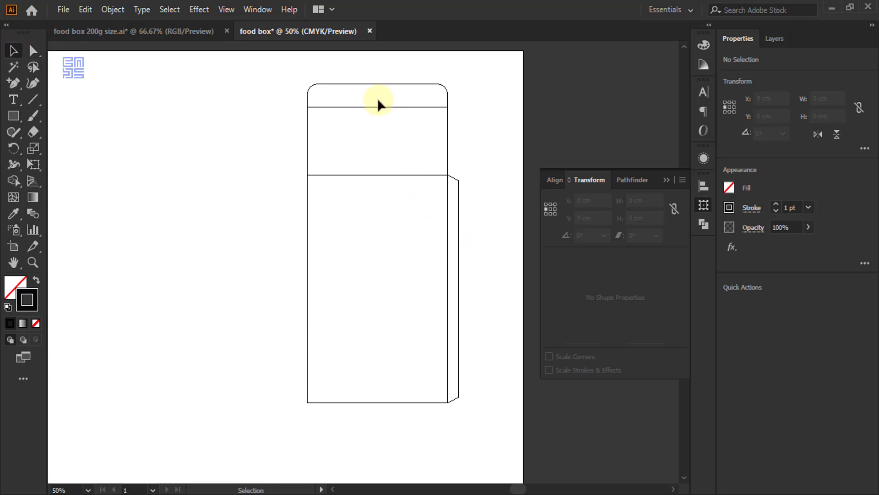
scroll(441, 239, down, 1)
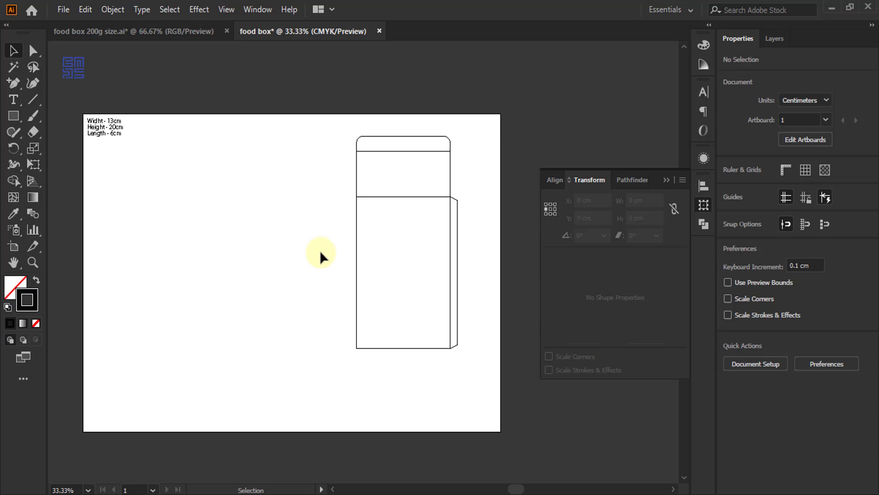
scroll(350, 258, up, 1)
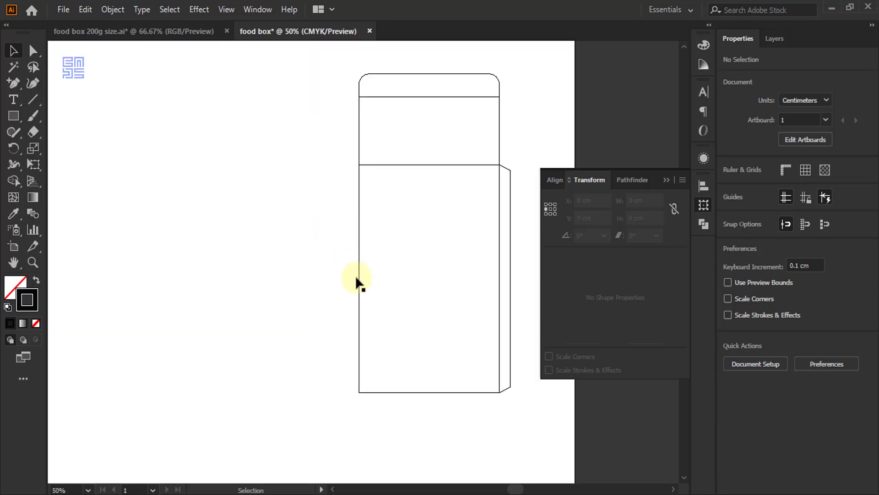
drag(290, 119, 372, 192)
drag(358, 287, 219, 285)
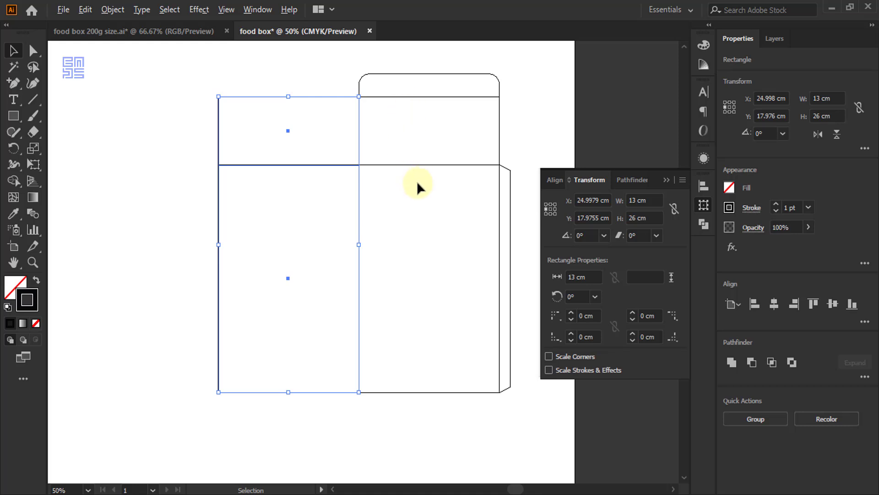
Set the width of the two copied panels to 6 cm, anchored at their right edge, to form the side panel.
scroll(187, 118, down, 2)
scroll(190, 120, up, 3)
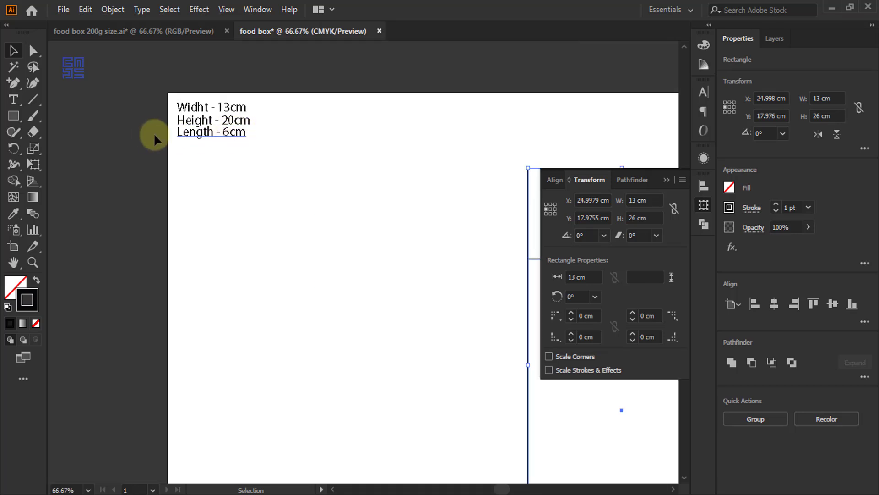
scroll(147, 132, down, 1)
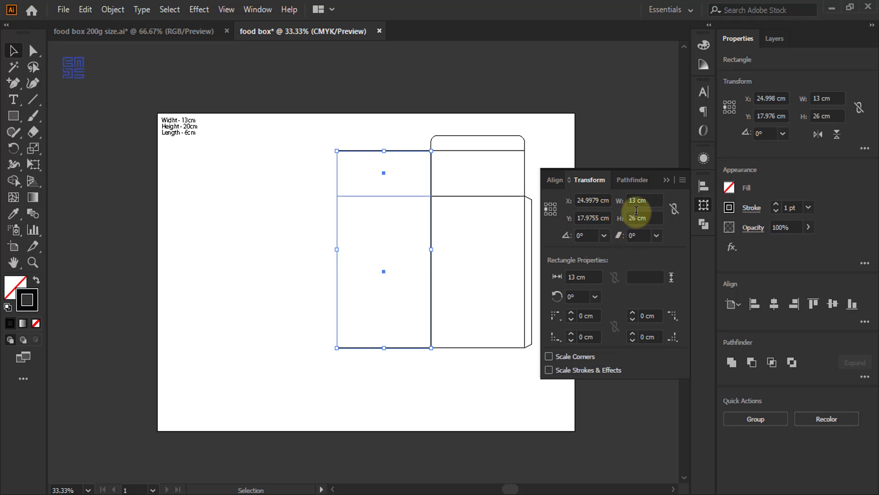
click(556, 209)
double_click(640, 202)
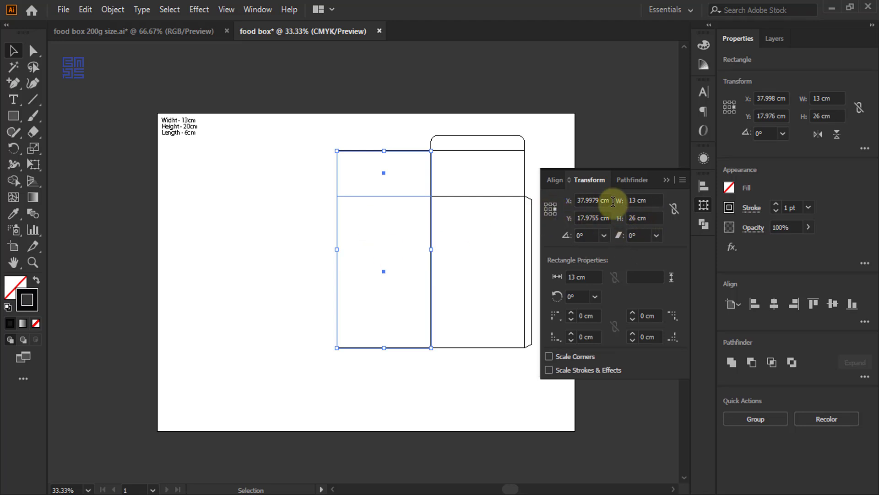
text(6)
key(Return)
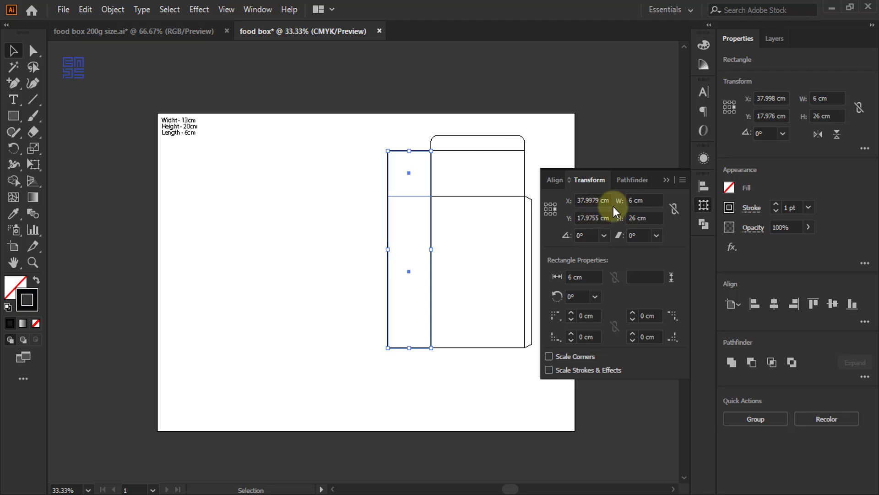
Create a 0.2 by 0.2 cm square in the empty area left of the upper 6 cm panel.
scroll(428, 156, up, 1)
scroll(373, 147, down, 1)
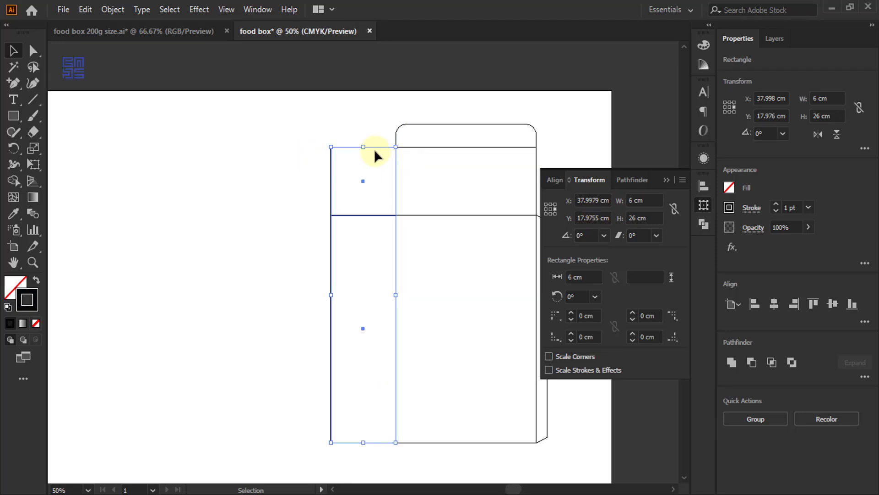
scroll(376, 148, up, 2)
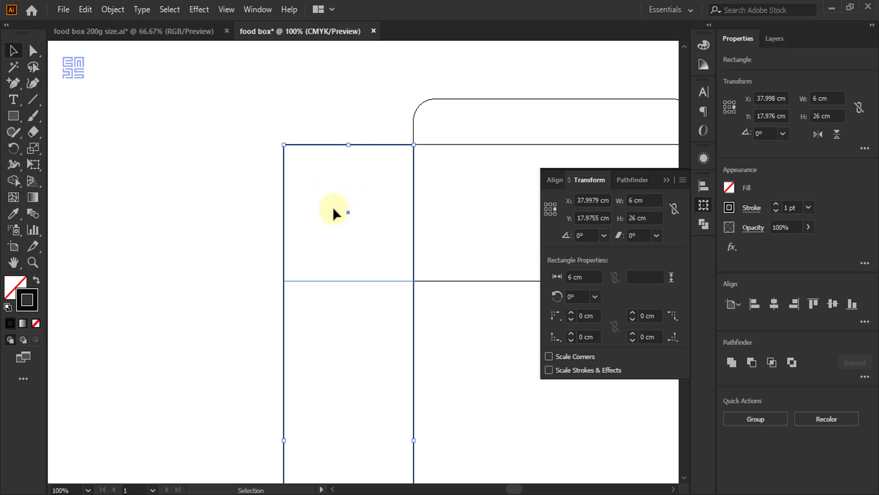
click(251, 193)
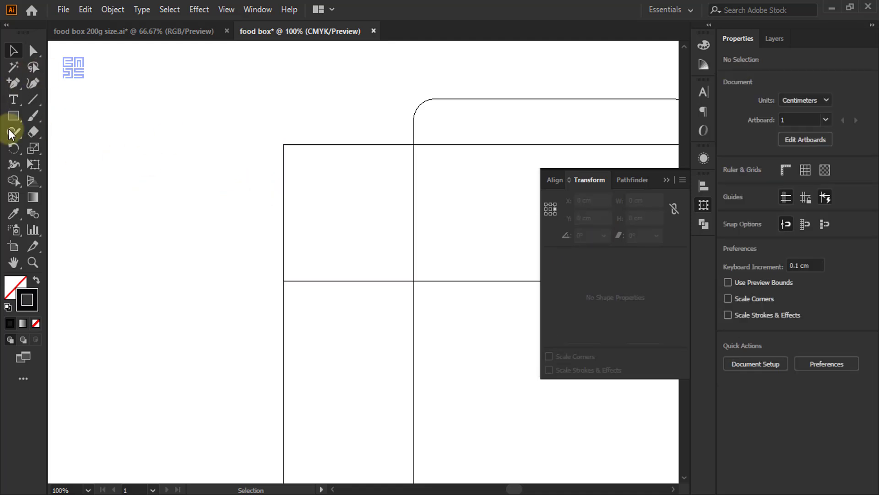
click(13, 116)
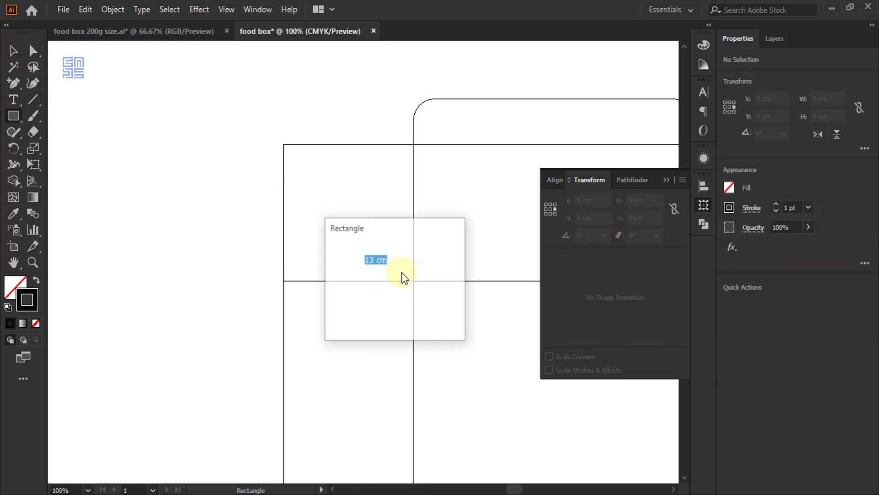
click(195, 206)
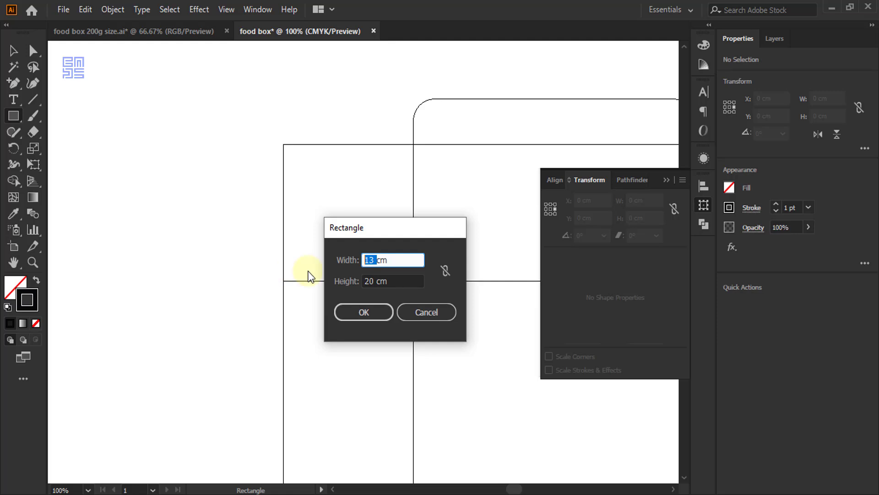
double_click(374, 281)
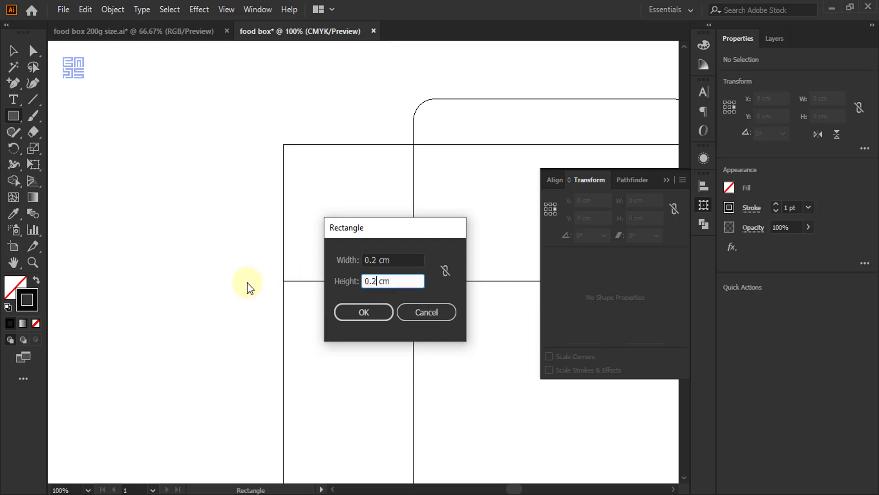
click(363, 314)
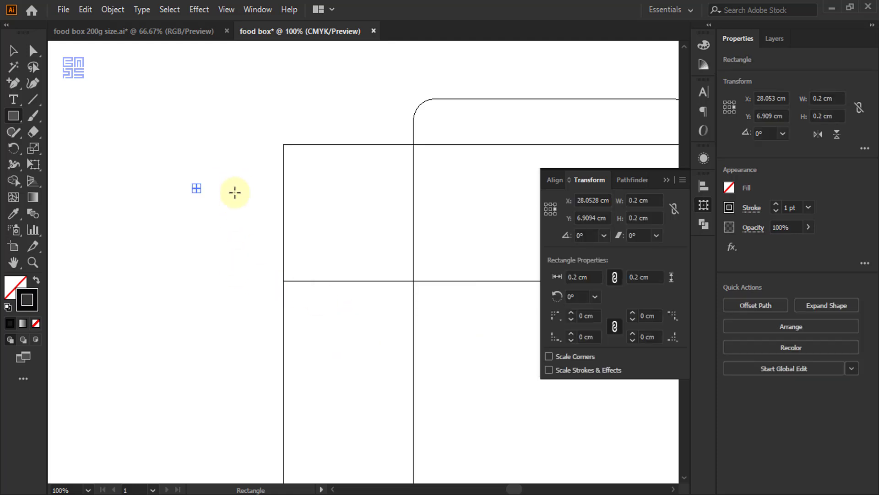
Give the 0.2 cm square no stroke and a red fill with HSB values 360, 100 and 100.
click(36, 280)
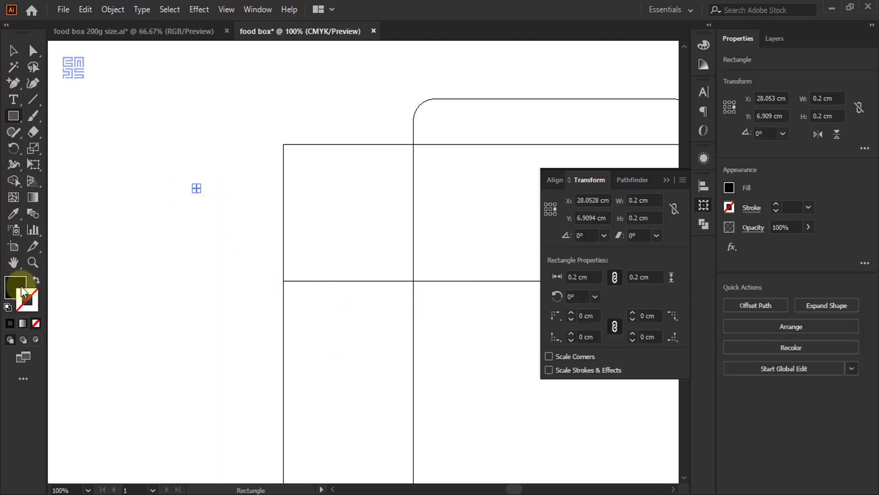
click(704, 45)
click(705, 49)
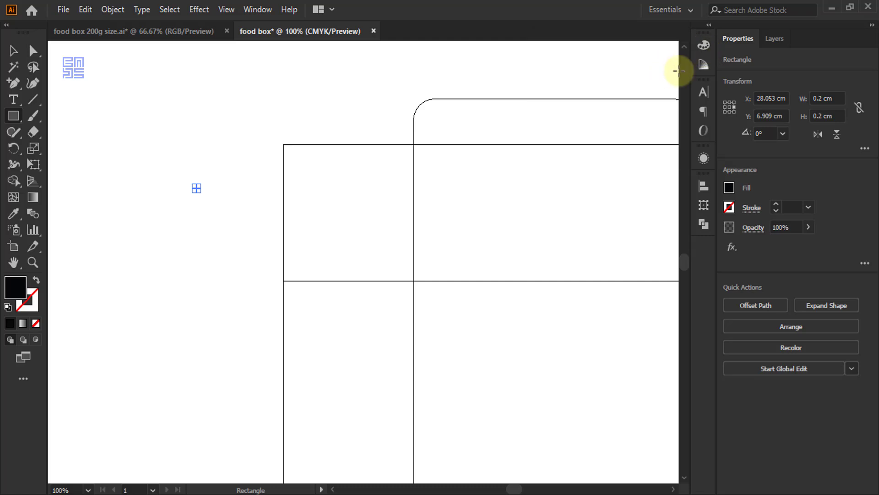
click(706, 40)
click(682, 39)
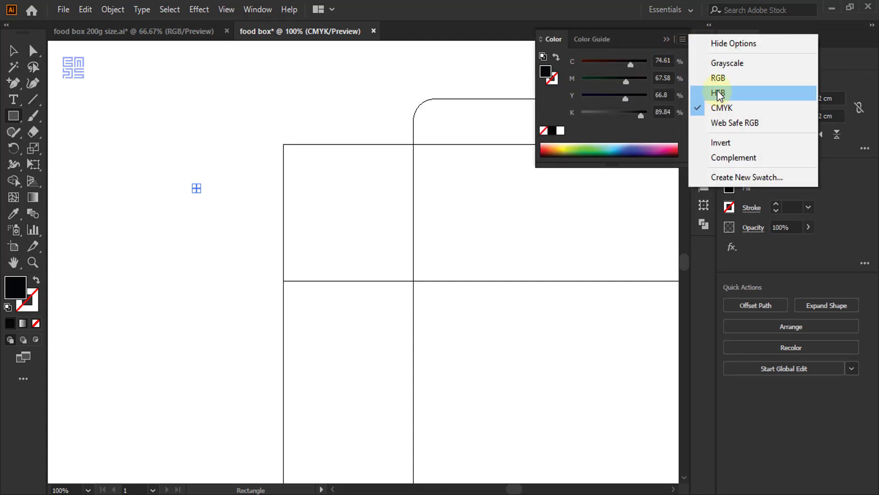
click(718, 92)
drag(619, 104, 727, 102)
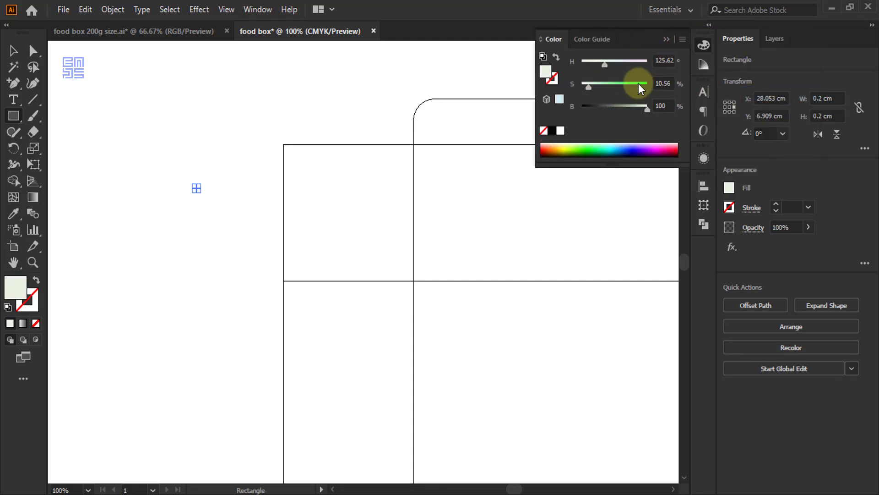
drag(639, 83, 648, 84)
drag(604, 61, 666, 50)
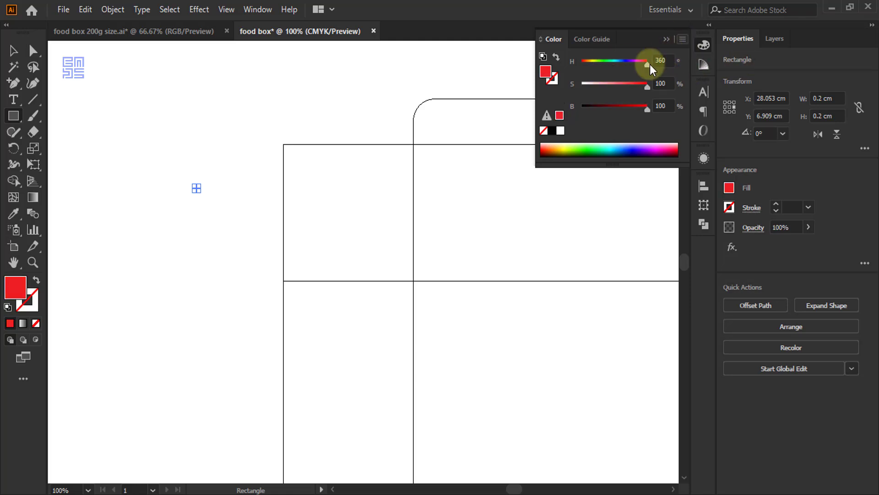
Duplicate the red square and align the copy to the lower right corner of the 6 by 6 cm panel as key object.
click(14, 52)
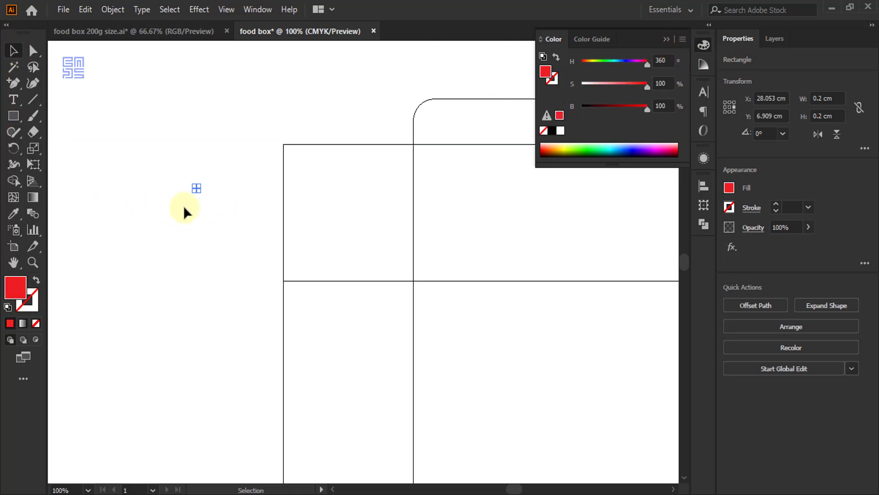
scroll(218, 201, up, 1)
drag(185, 188, 234, 185)
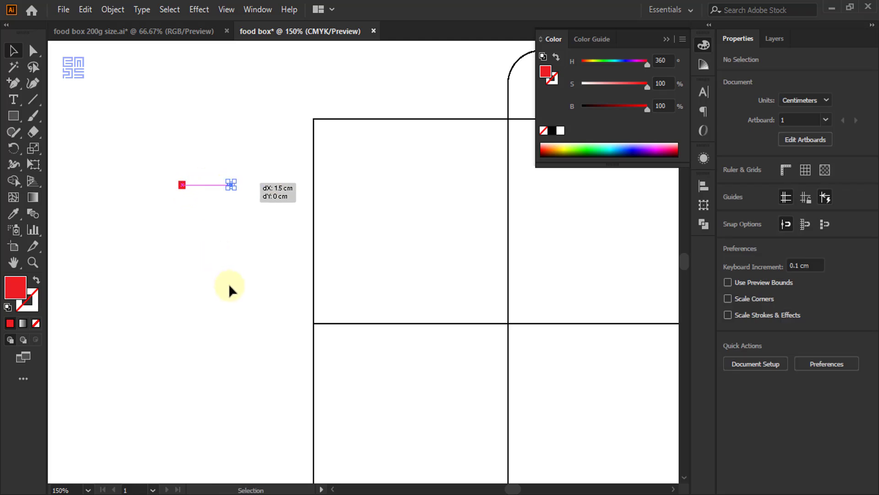
shift+click(328, 187)
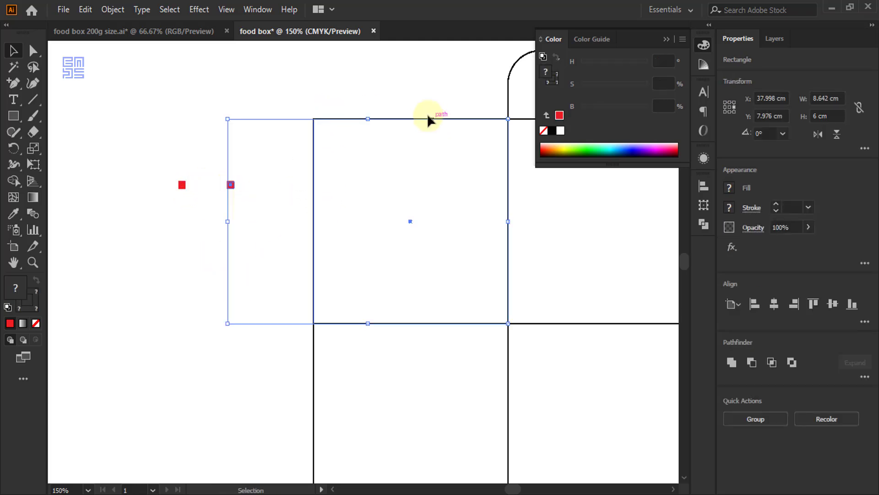
click(312, 231)
click(852, 303)
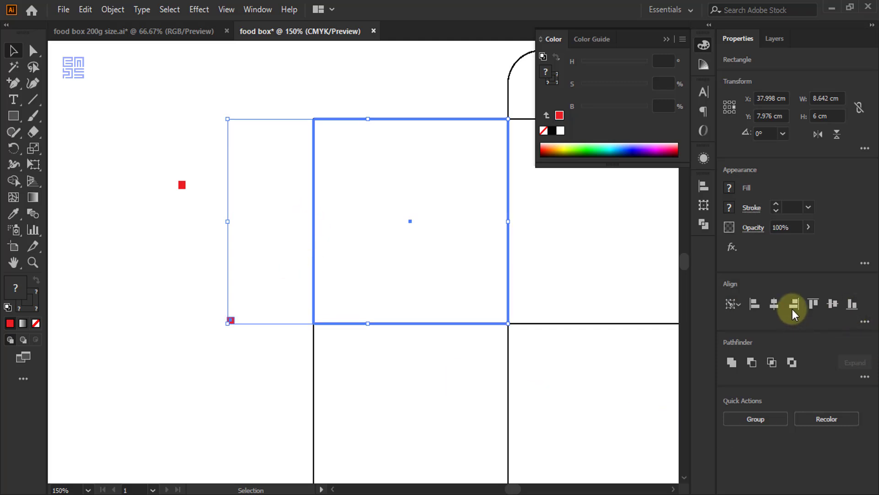
click(793, 305)
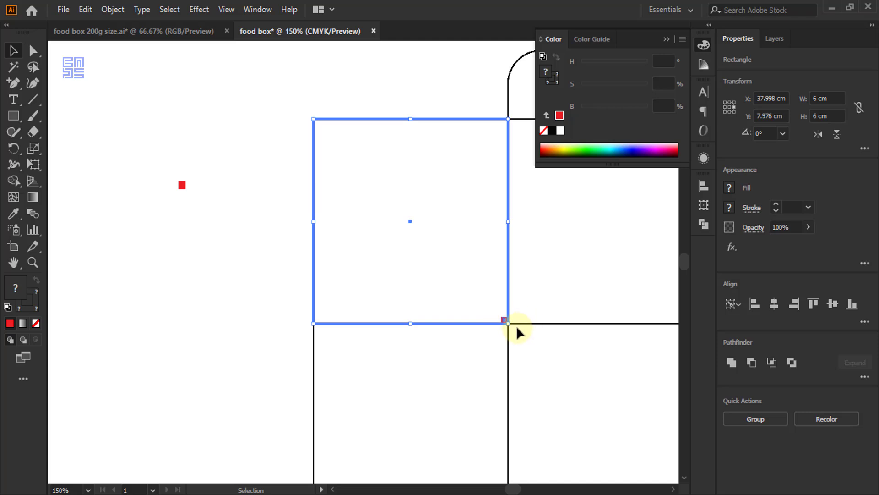
click(177, 204)
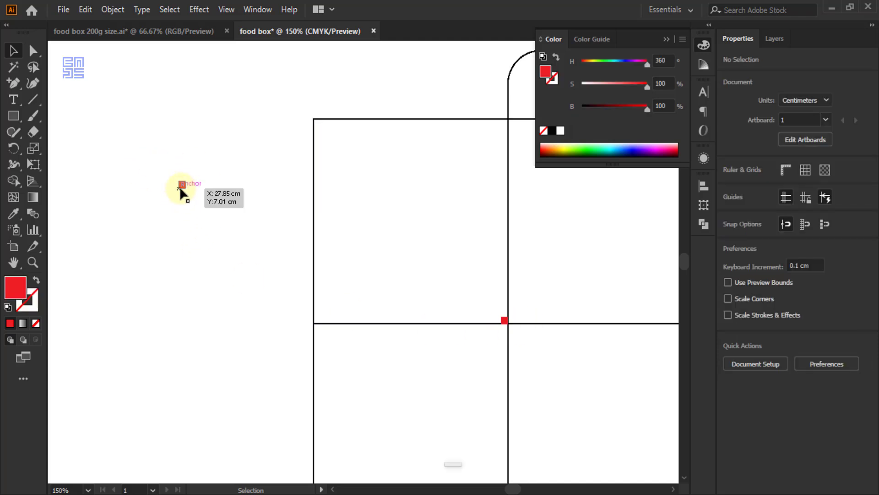
Duplicate the red square again and align this copy to the lower left corner of the 6 by 6 cm panel.
drag(182, 185, 255, 197)
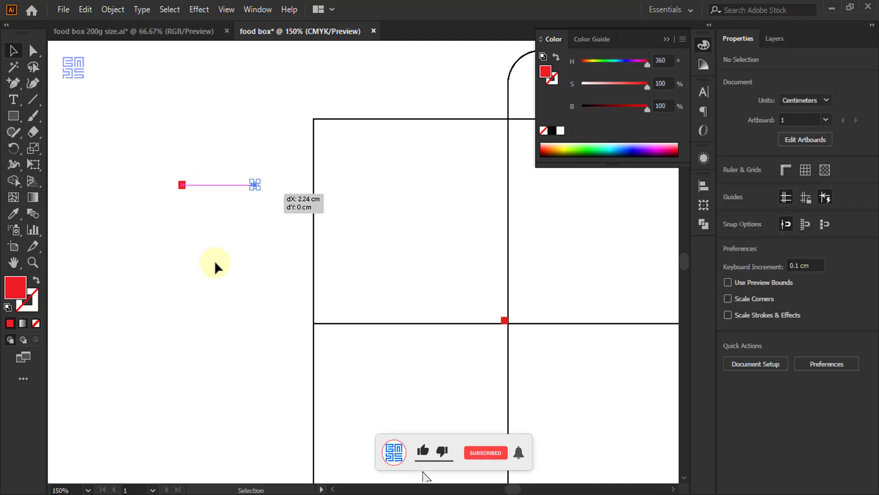
drag(335, 268, 328, 271)
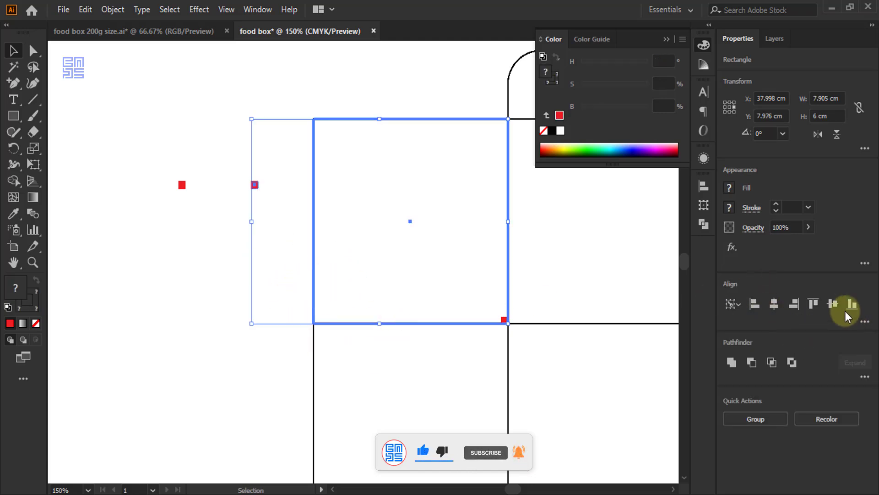
click(758, 304)
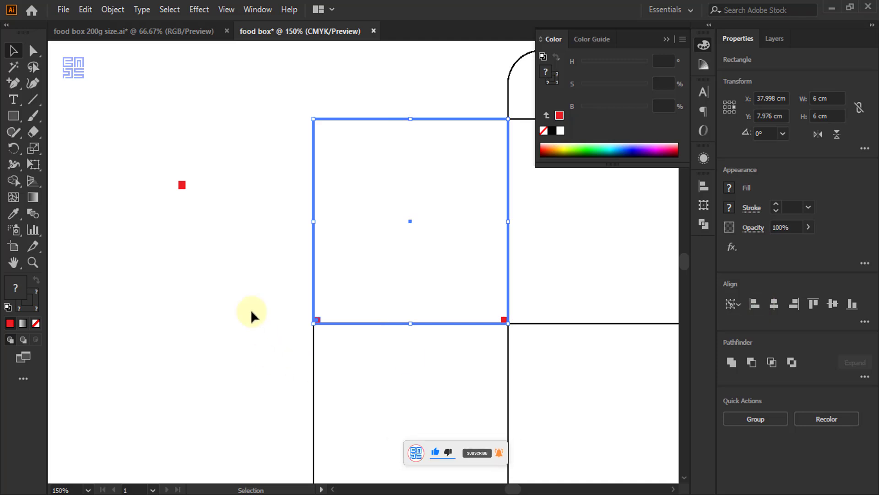
Resize the loose red square in the empty area beside the panel to 0.5 by 0.5 cm.
click(229, 204)
click(182, 185)
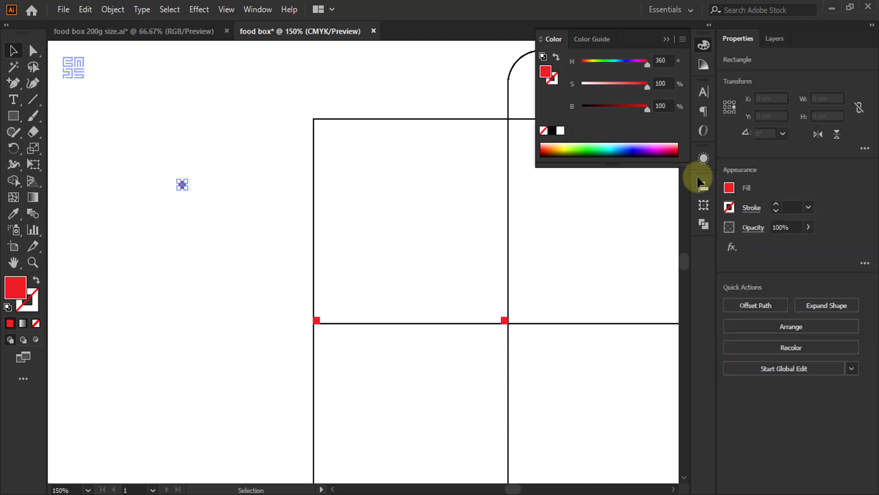
click(704, 206)
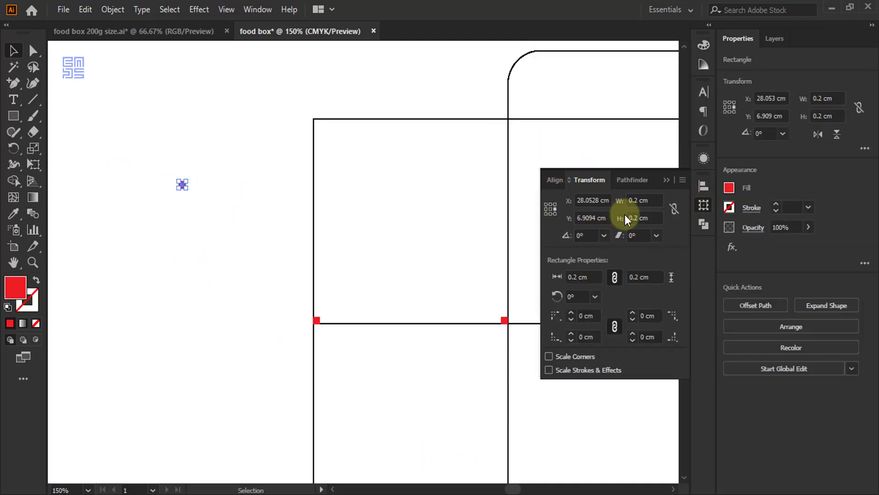
click(636, 200)
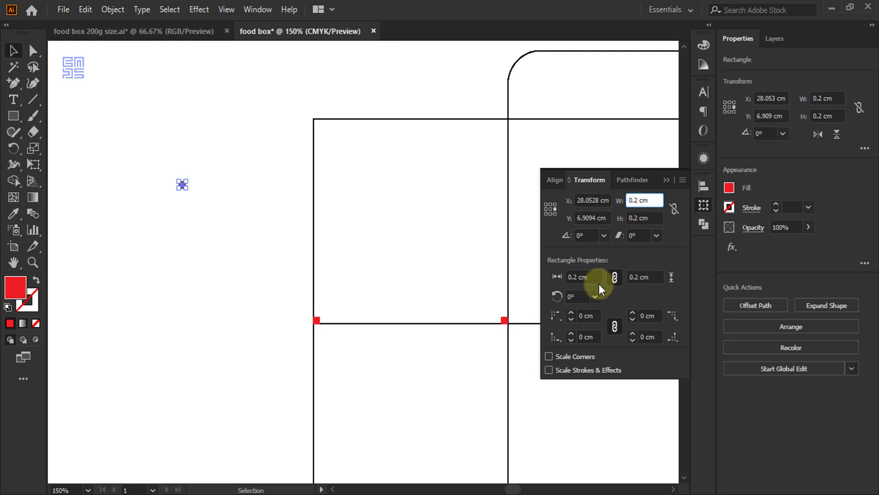
key(BackSpace)
text(5)
click(639, 217)
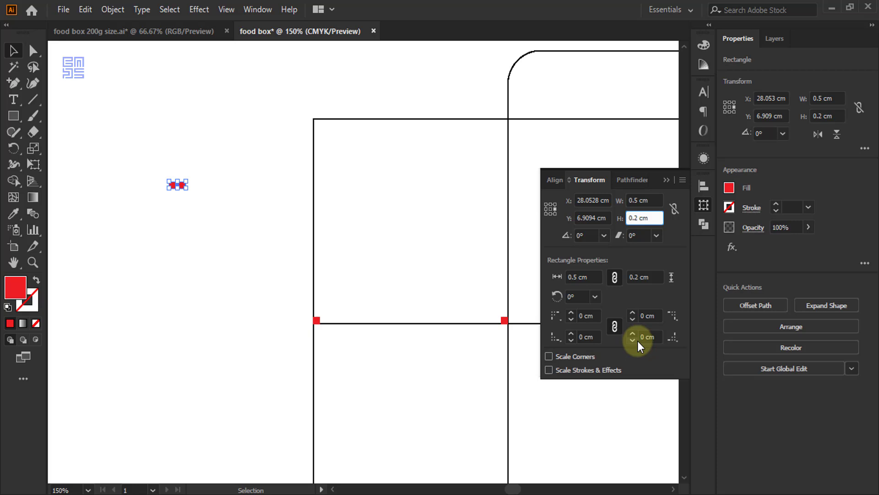
key(BackSpace)
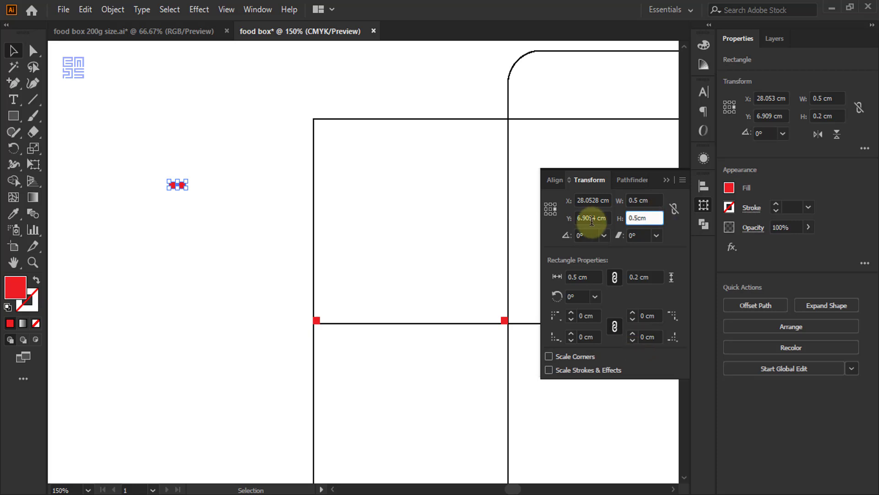
key(Return)
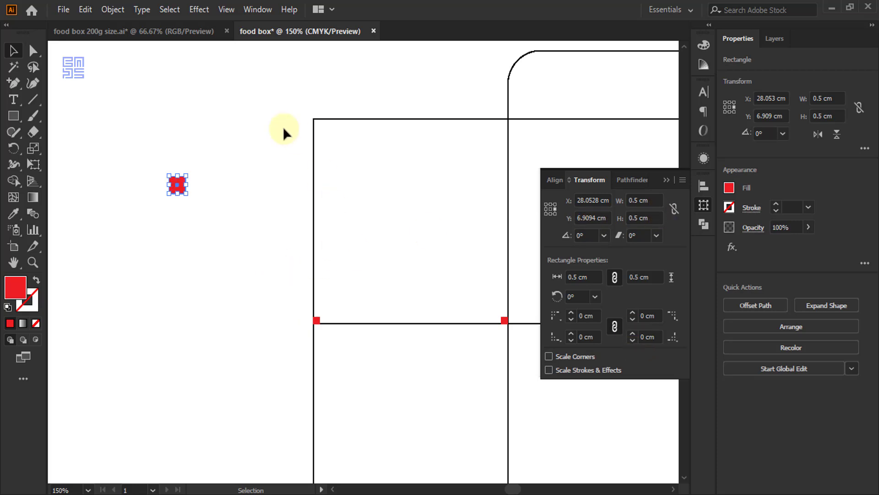
Align the 0.5 cm red square to the upper left corner of the 6 by 6 cm panel as key object.
drag(334, 177, 350, 130)
click(357, 120)
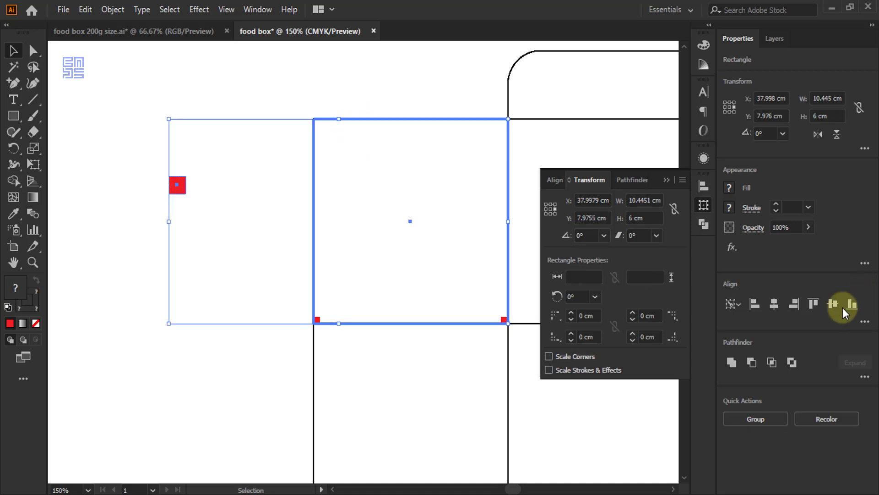
click(813, 304)
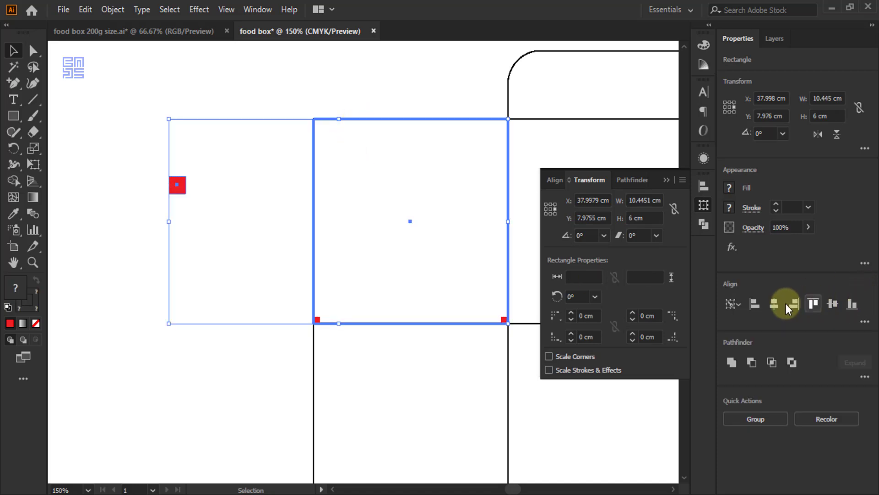
click(754, 303)
click(337, 132)
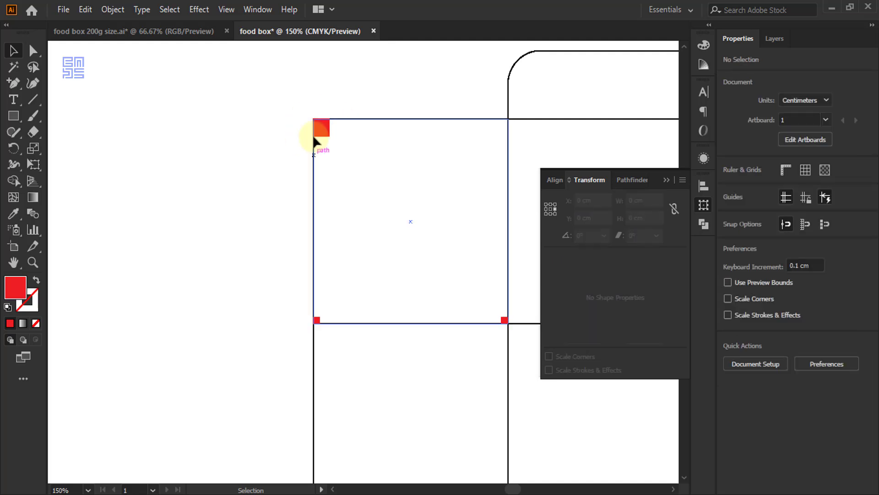
click(665, 180)
Show the rulers and place guides along the upper and right edges of the panel's lower left 0.2 cm square.
scroll(361, 322, up, 2)
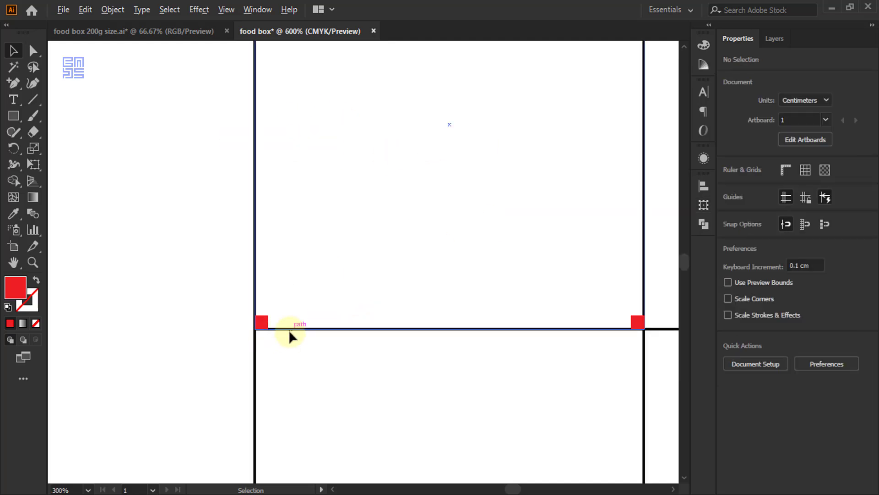
scroll(286, 332, up, 2)
click(222, 310)
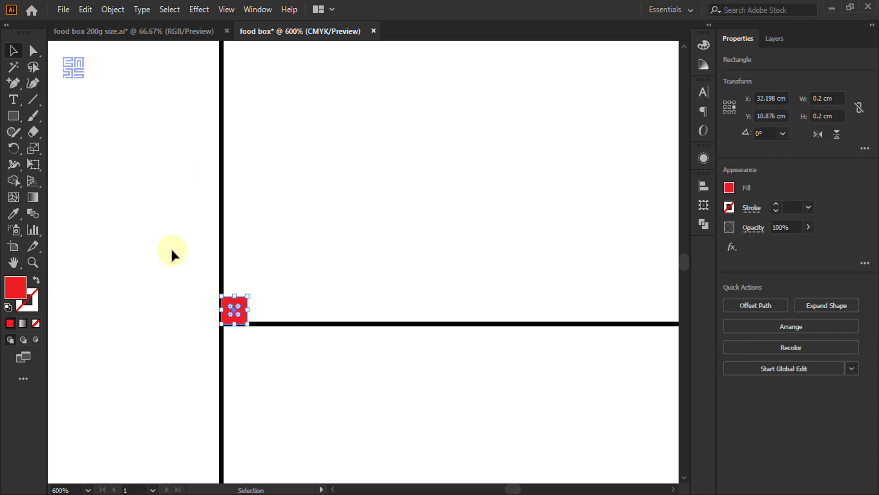
key(ctrl+r)
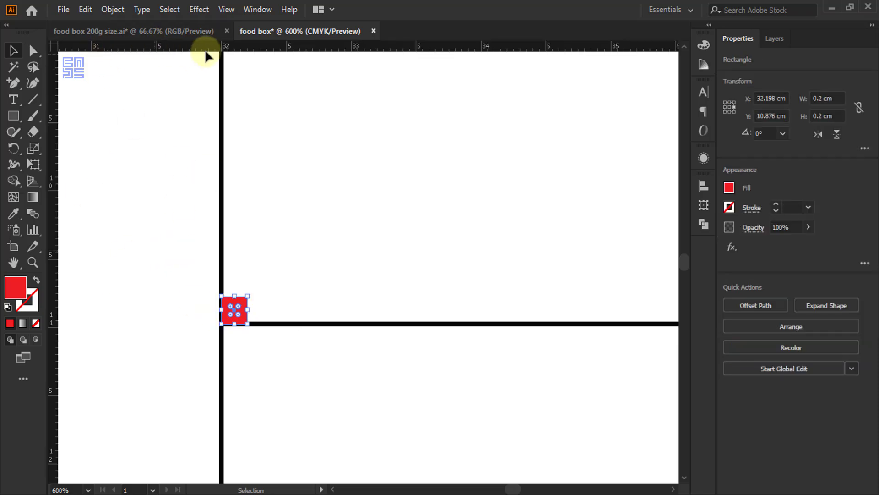
drag(216, 48, 174, 297)
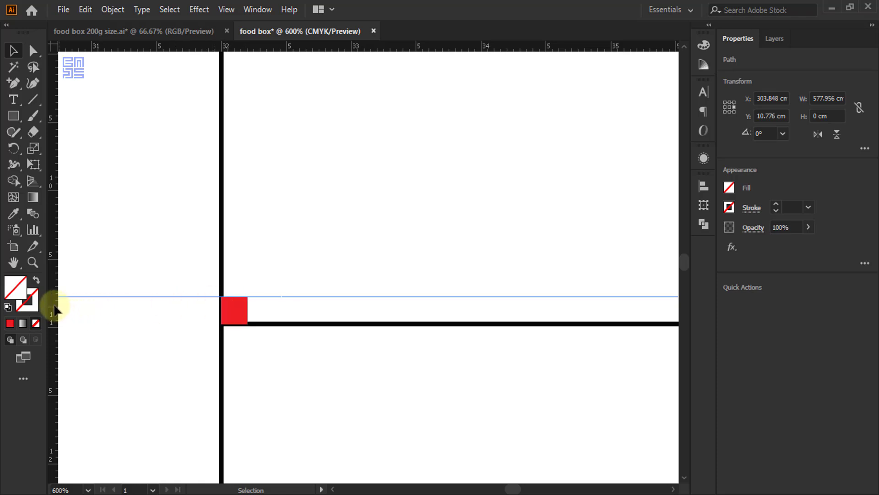
drag(54, 310, 248, 303)
Place a vertical guide along the left edge of the panel's lower right 0.2 cm square, and delete that square.
drag(495, 349, 306, 291)
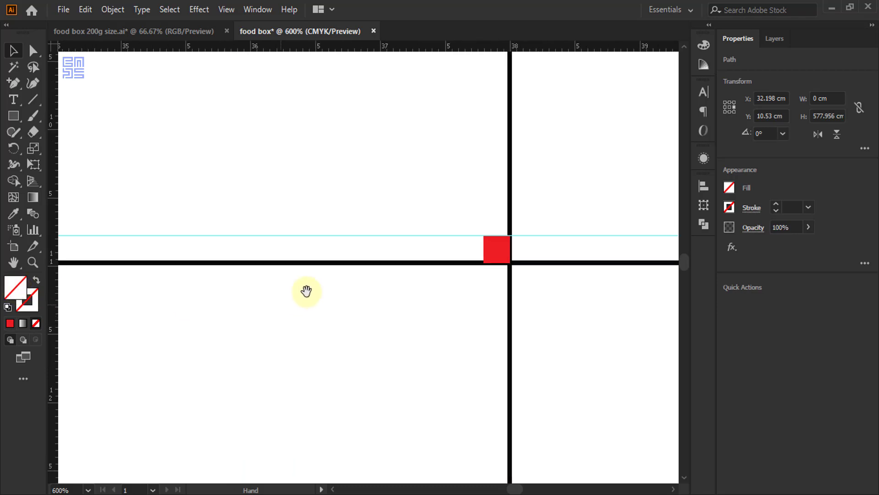
drag(393, 280, 232, 307)
drag(43, 276, 239, 177)
key(Delete)
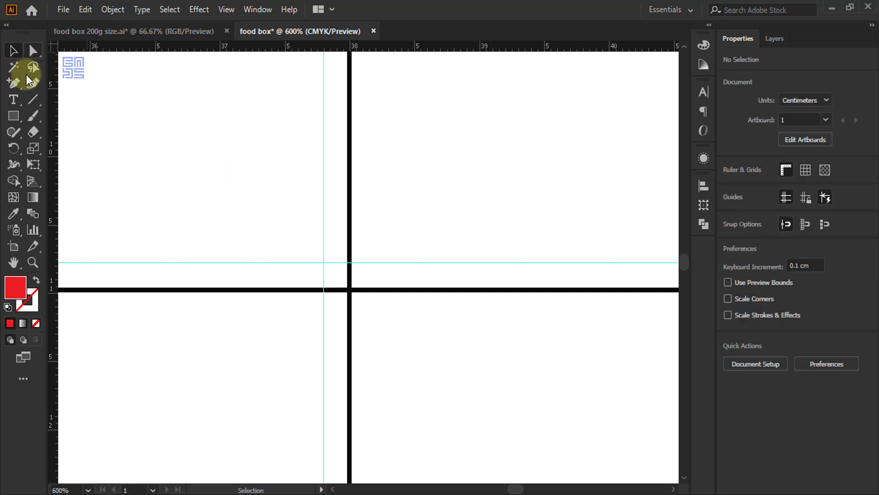
Add an anchor point on the 6 by 6 cm panel's right edge where the horizontal guide crosses it.
drag(15, 81, 73, 98)
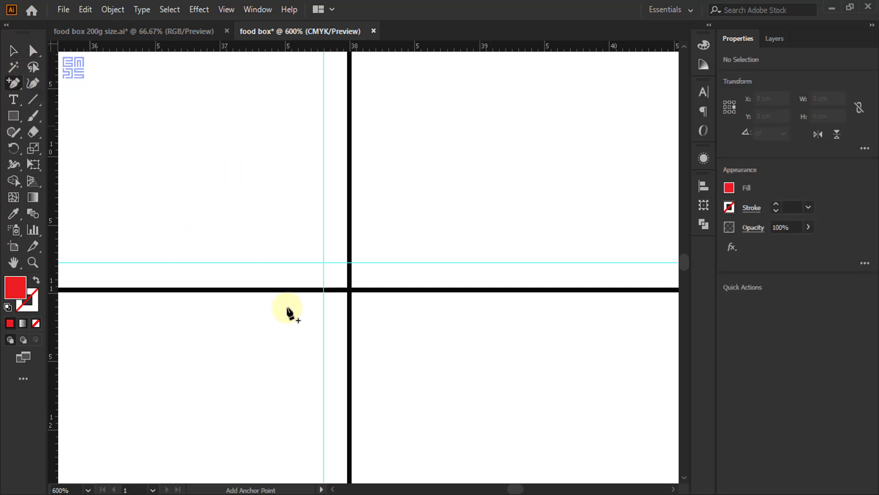
click(350, 263)
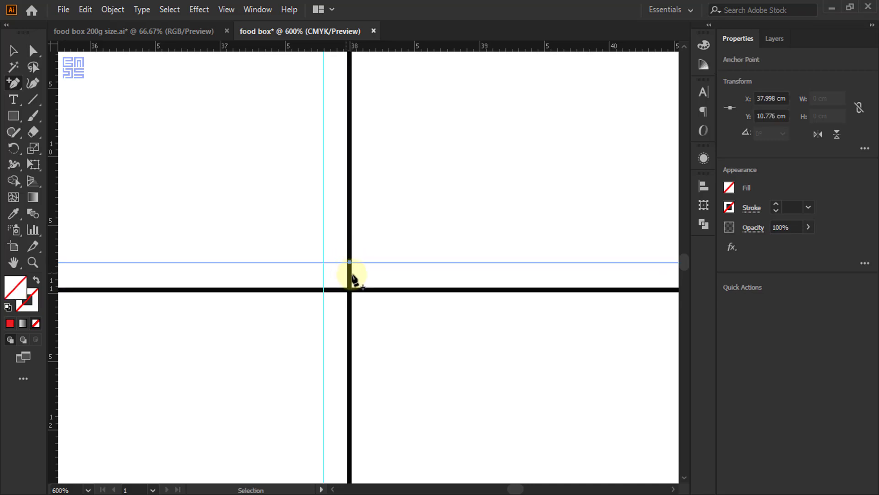
key(ctrl+shift+a)
scroll(350, 270, up, 4)
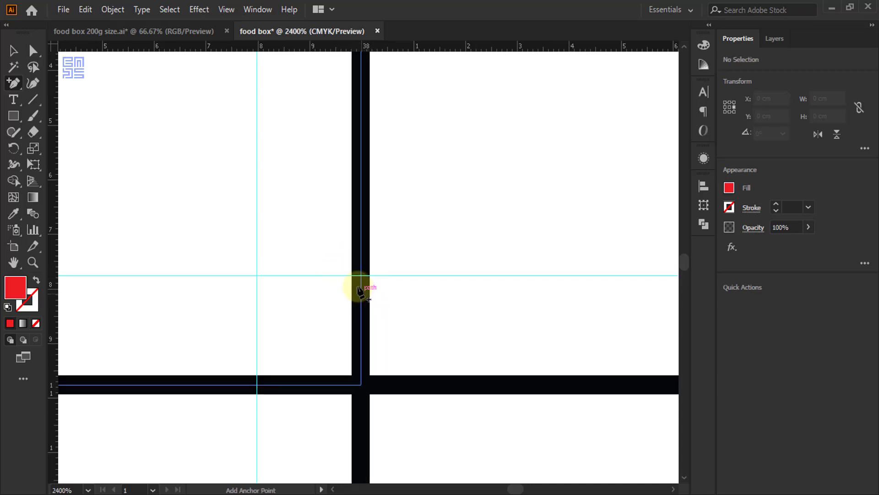
scroll(364, 341, down, 6)
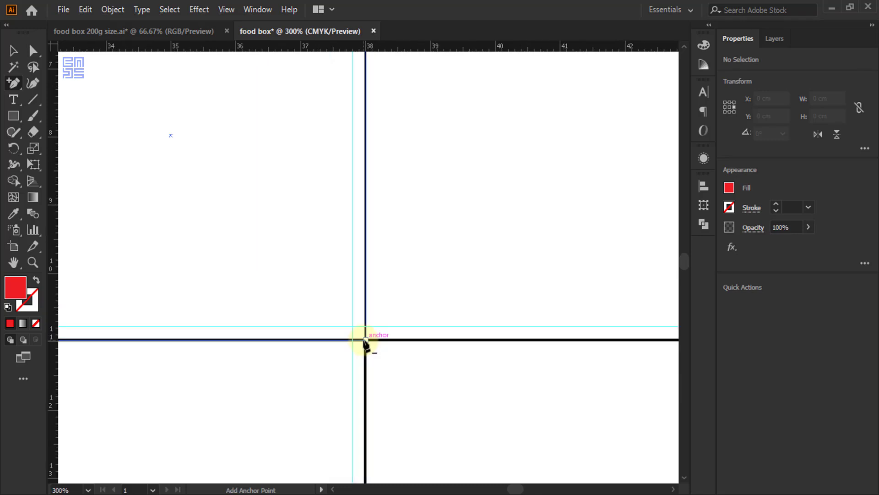
scroll(364, 341, down, 3)
drag(287, 167, 316, 236)
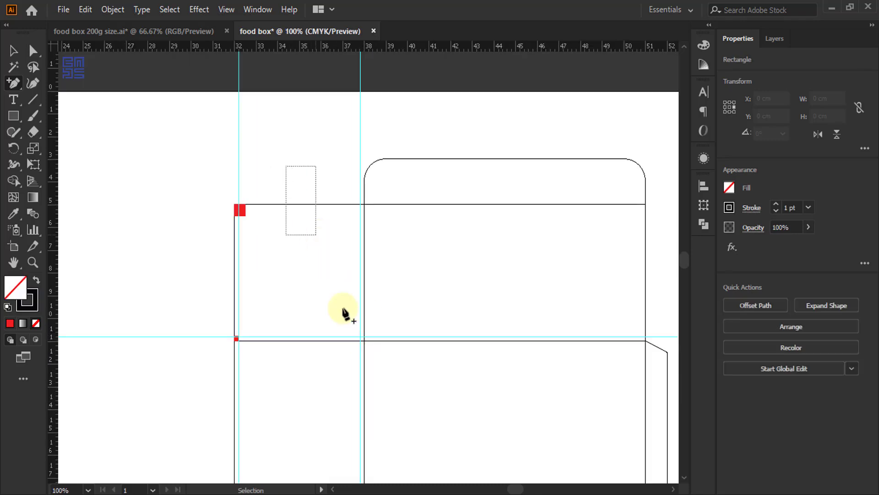
scroll(365, 351, up, 6)
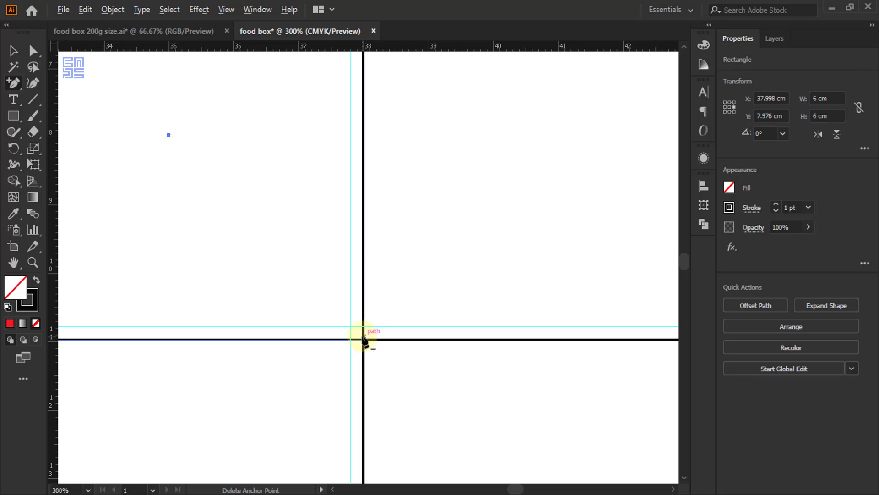
scroll(363, 337, up, 3)
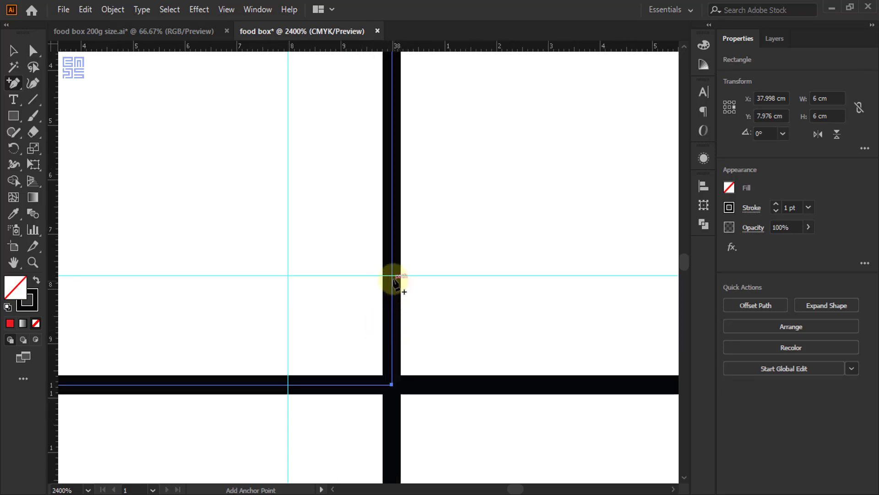
click(392, 276)
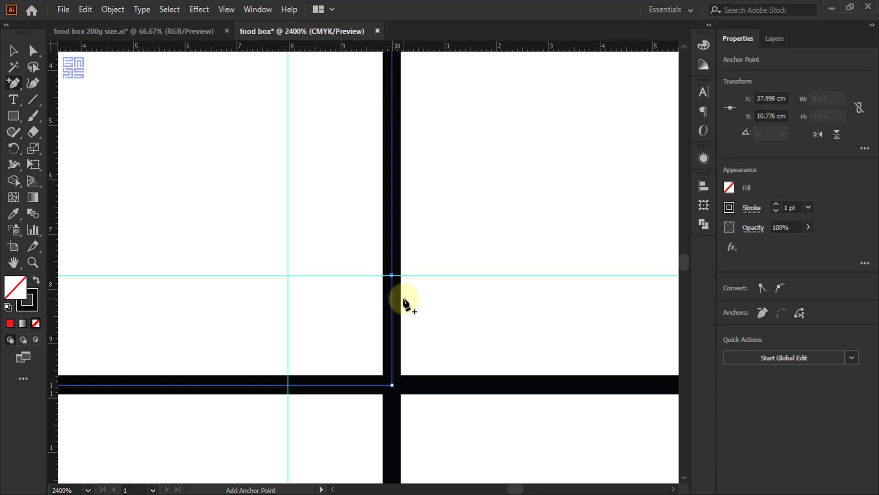
Move the new right-edge anchor point 0.2 cm left onto the intersection of the guides.
key(Left)
key(Left)
key(Left)
key(Left)
key(Left)
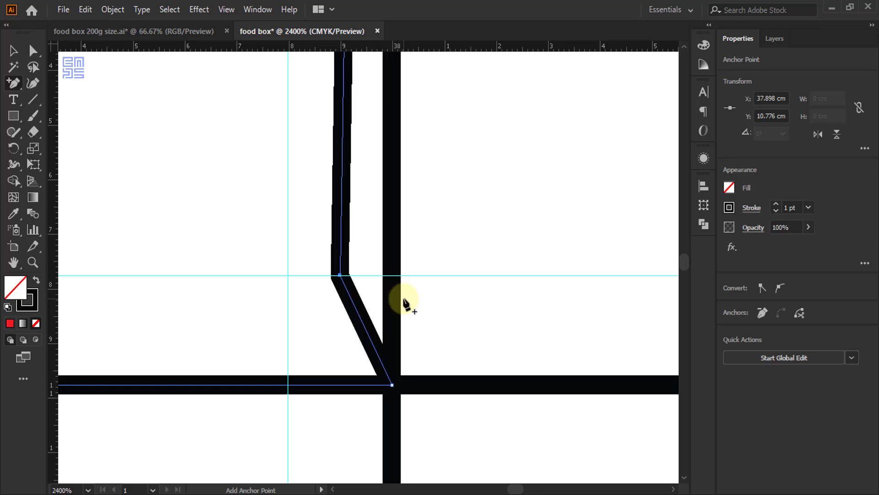
key(Left)
key(Left)
key(Left)
key(Left)
key(Left)
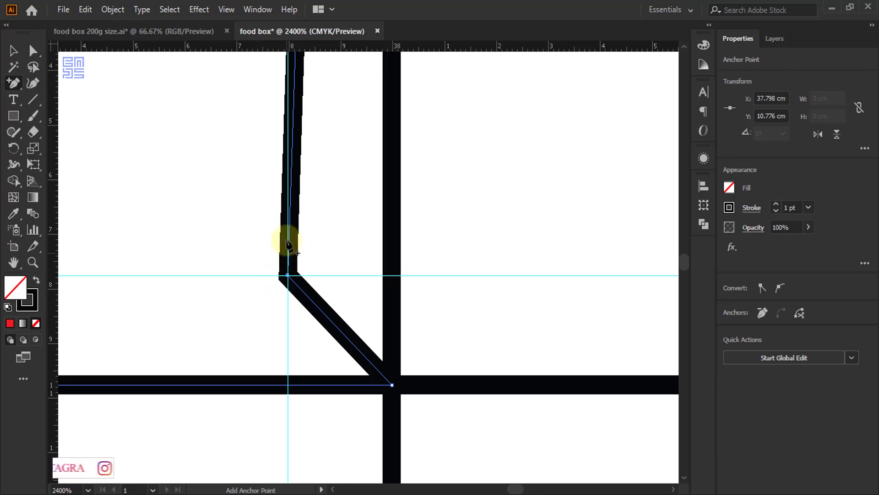
Delete the 0.2 cm red square in the panel's lower left corner.
alt+scroll(490, 323, down, 3)
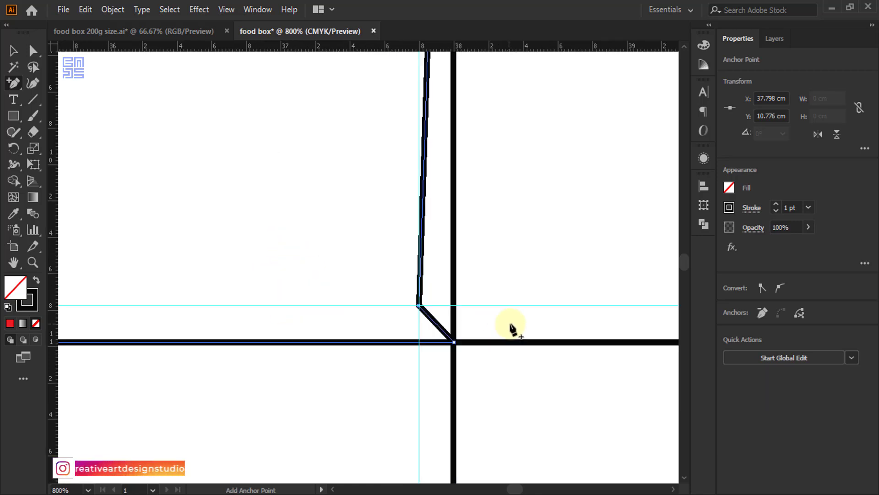
alt+scroll(532, 306, down, 3)
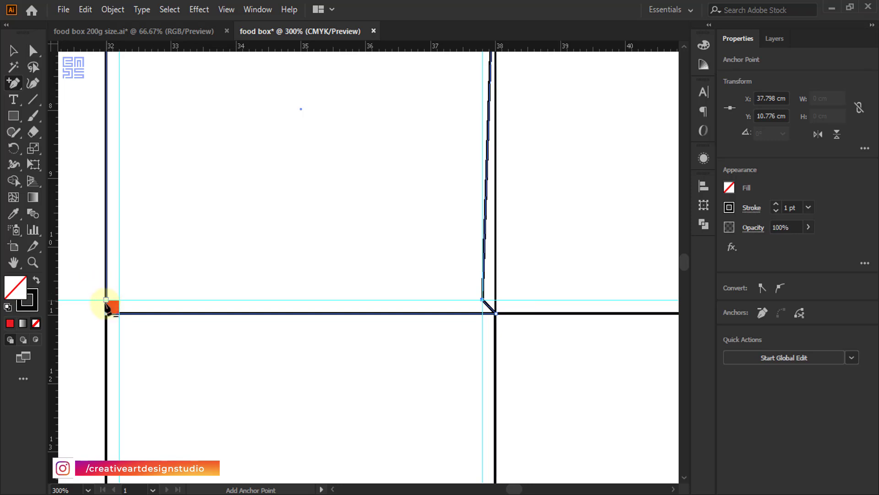
alt+scroll(106, 306, up, 3)
alt+scroll(97, 305, up, 3)
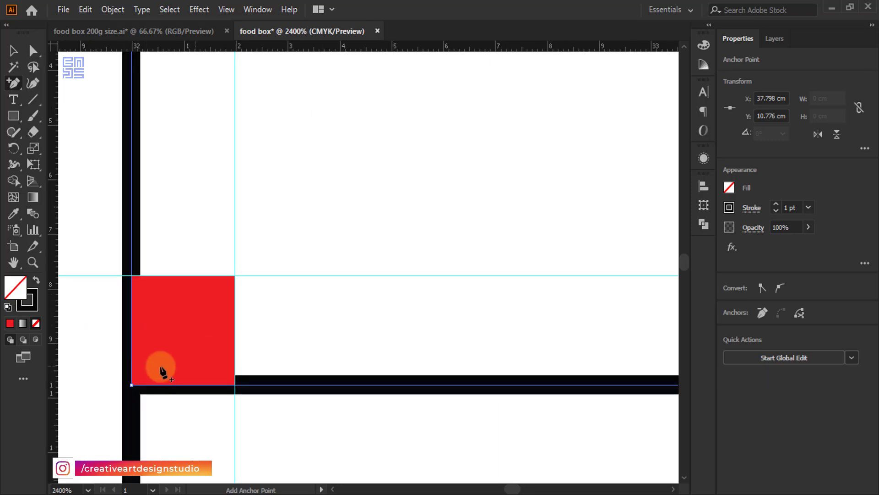
ctrl+click(210, 339)
key(Delete)
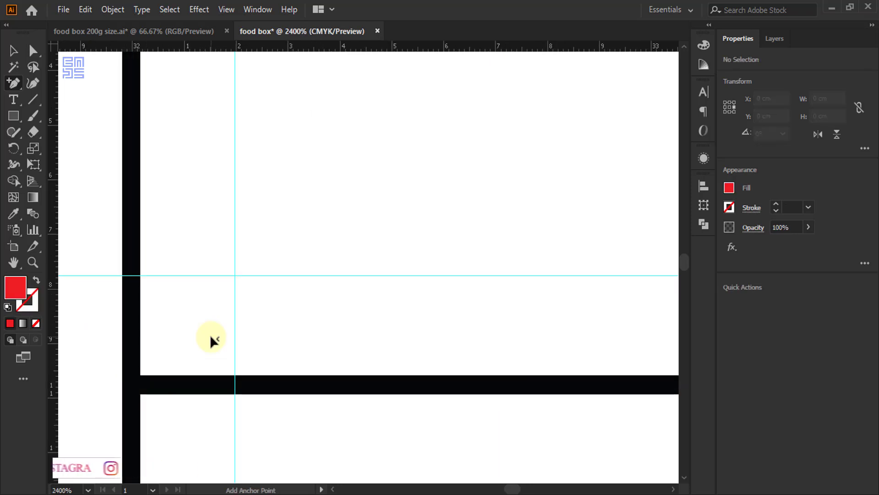
Add an anchor point where the horizontal guide crosses the panel's left edge and move it 0.2 cm right onto the vertical guide.
ctrl+click(132, 183)
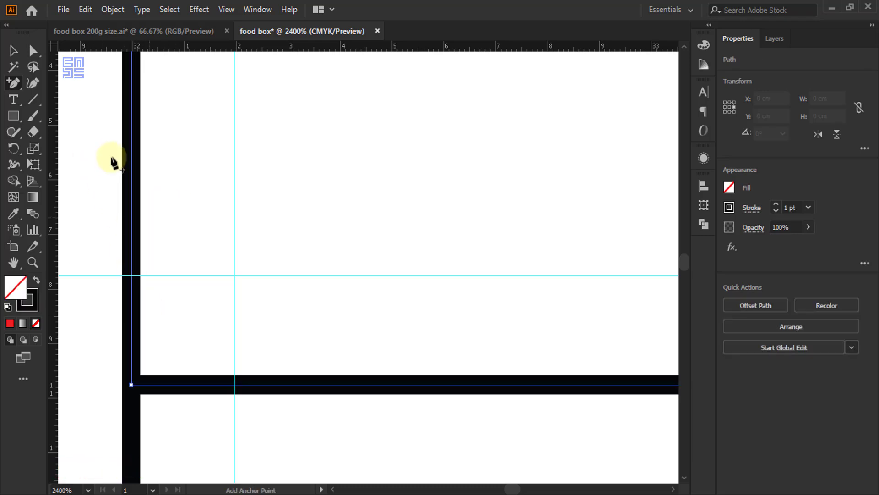
click(131, 275)
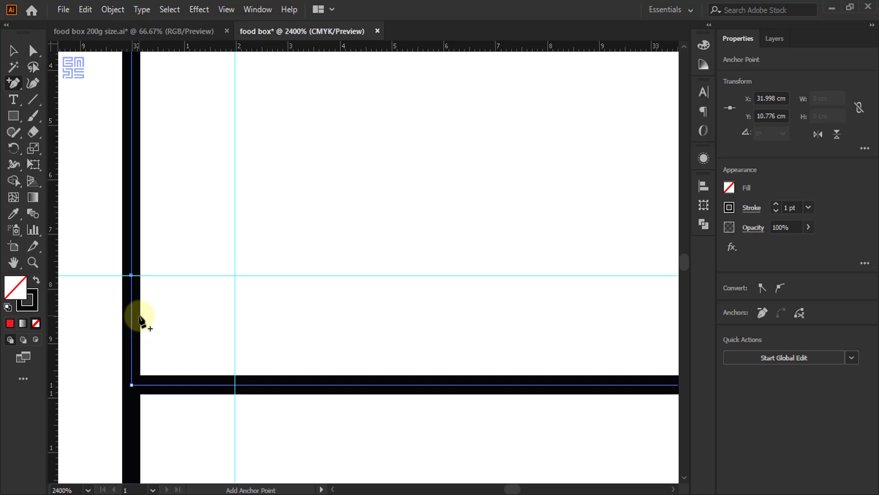
key(Right)
key(Right)
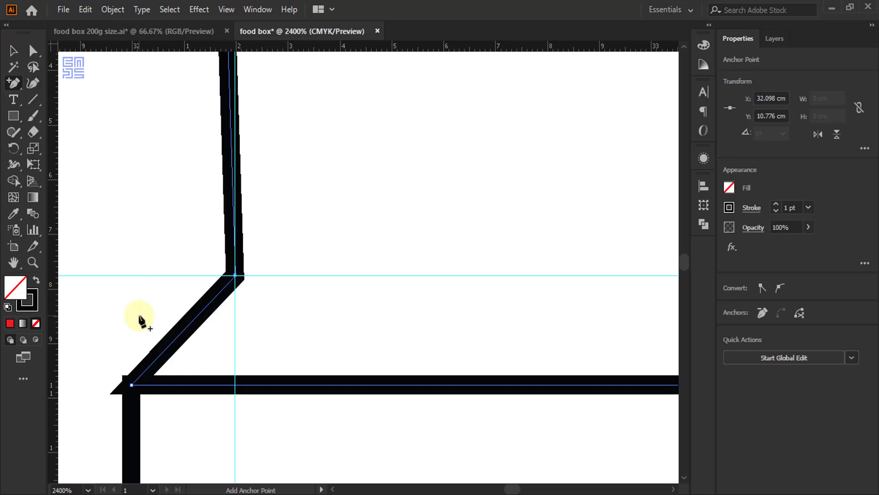
Move the panel's upper-left corner anchor 0.5 cm right onto the red square's upper-right corner.
scroll(257, 380, down, 6)
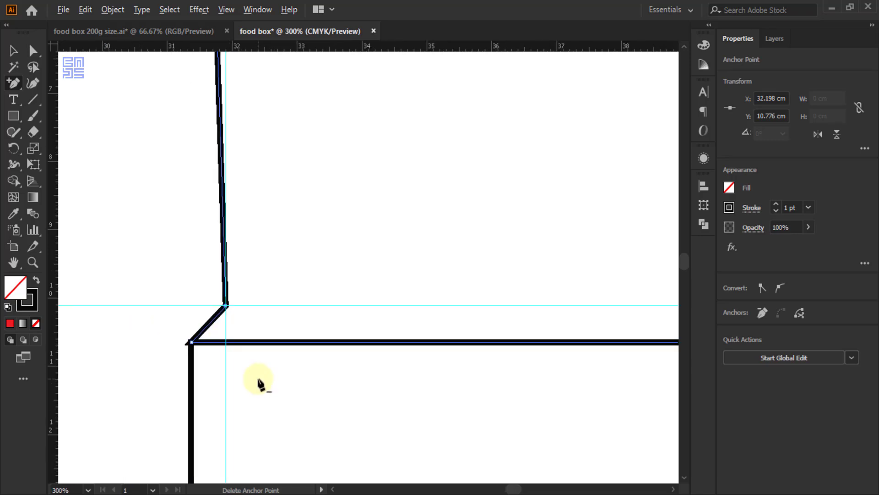
scroll(258, 384, down, 1)
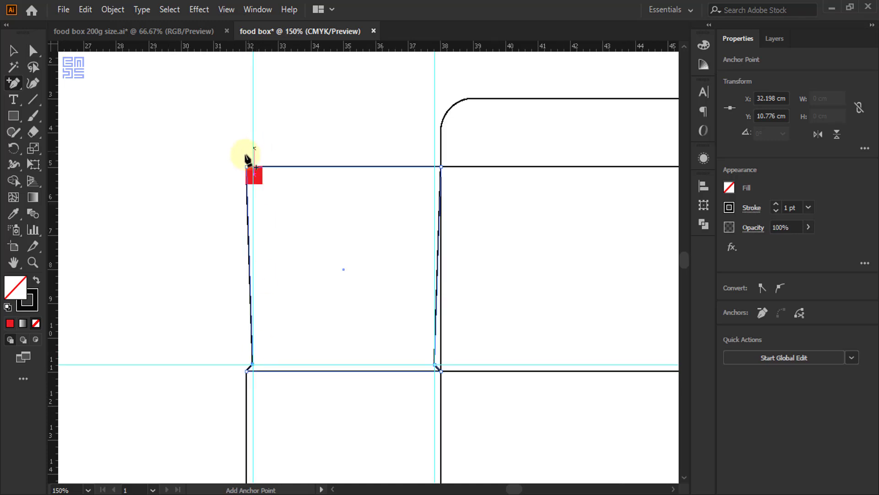
scroll(244, 161, up, 2)
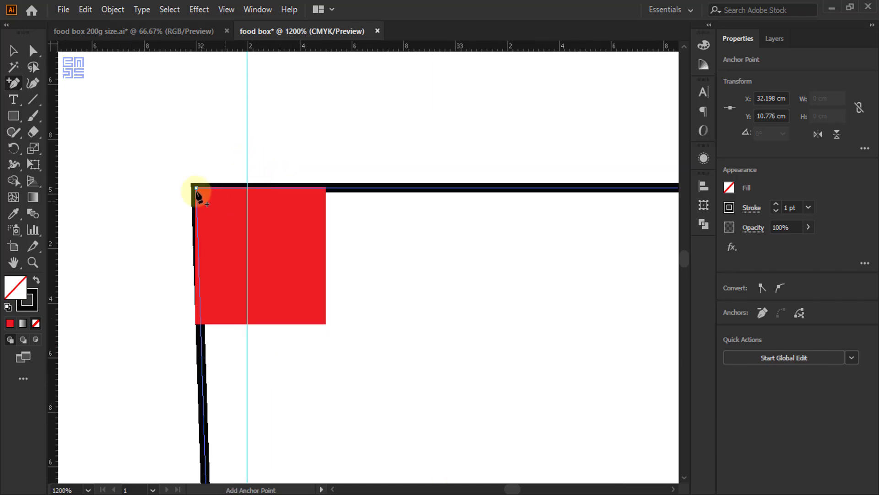
click(326, 189)
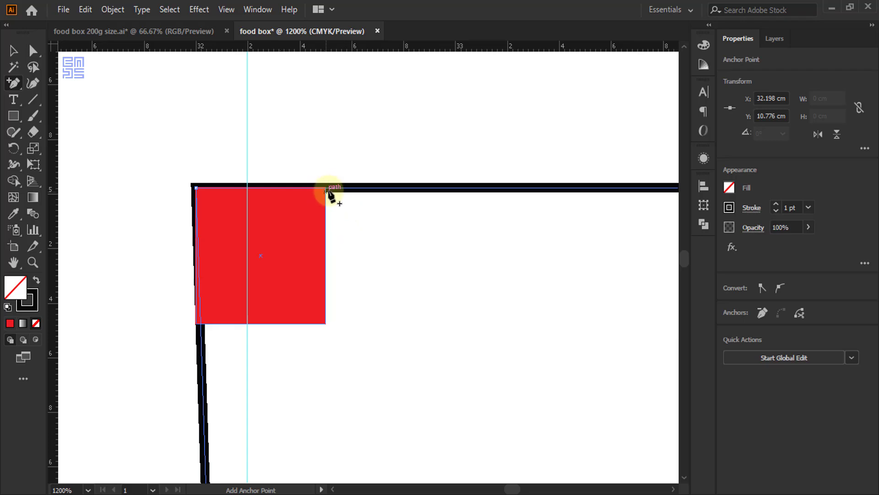
click(33, 51)
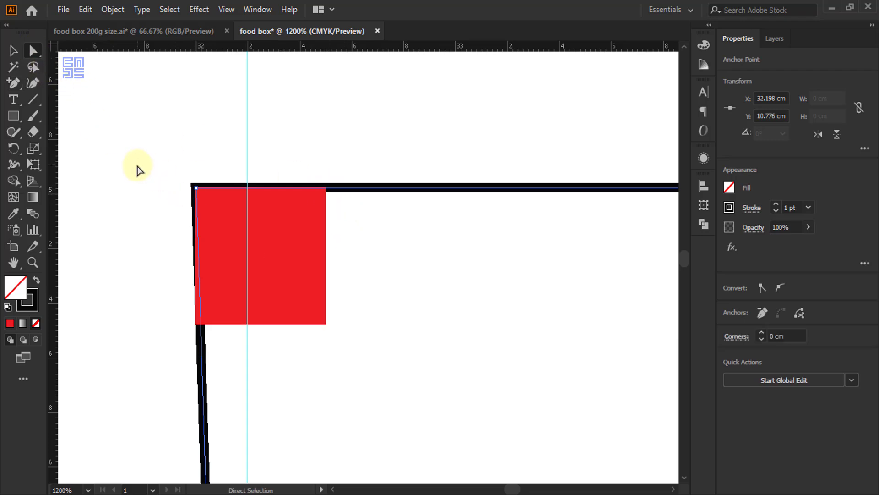
click(179, 211)
click(230, 200)
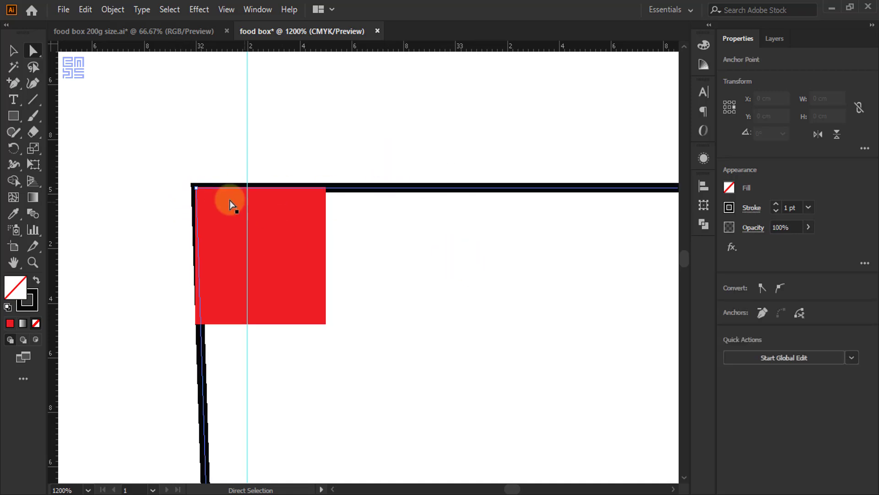
drag(196, 189, 321, 196)
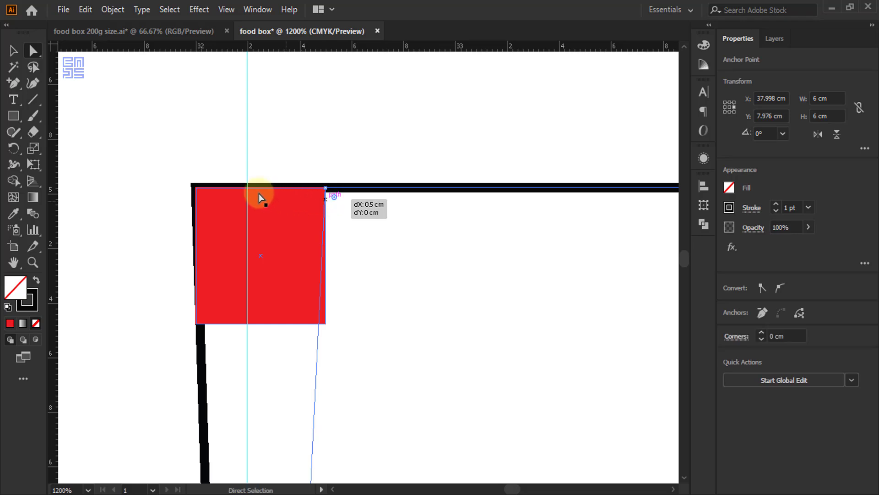
Delete the 0.5 cm red square beside the dust flap's upper-left corner.
scroll(257, 187, down, 3)
scroll(237, 173, down, 4)
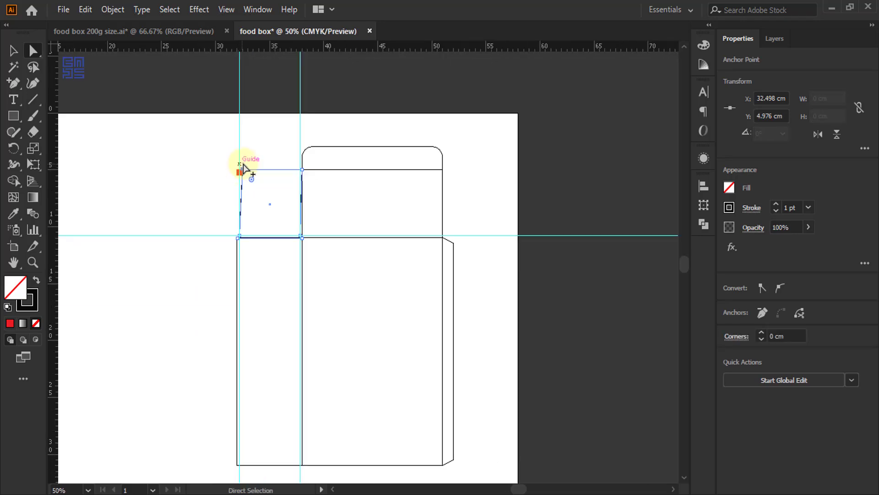
scroll(240, 173, up, 3)
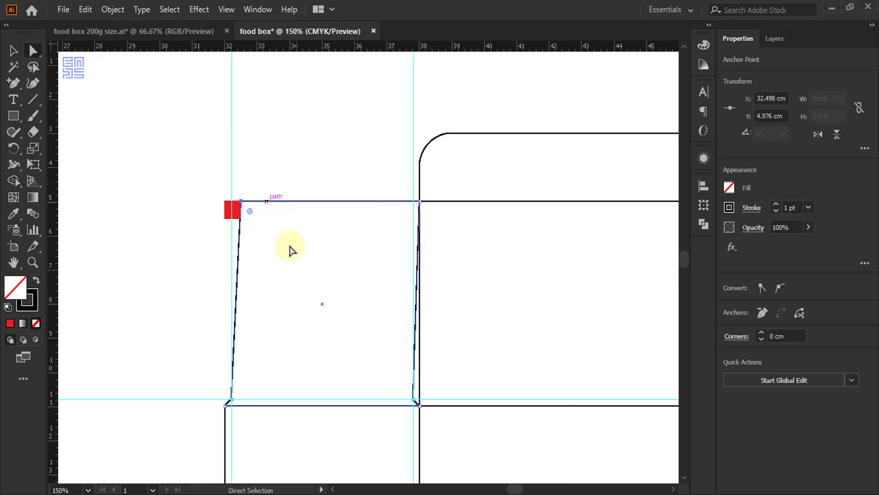
click(362, 185)
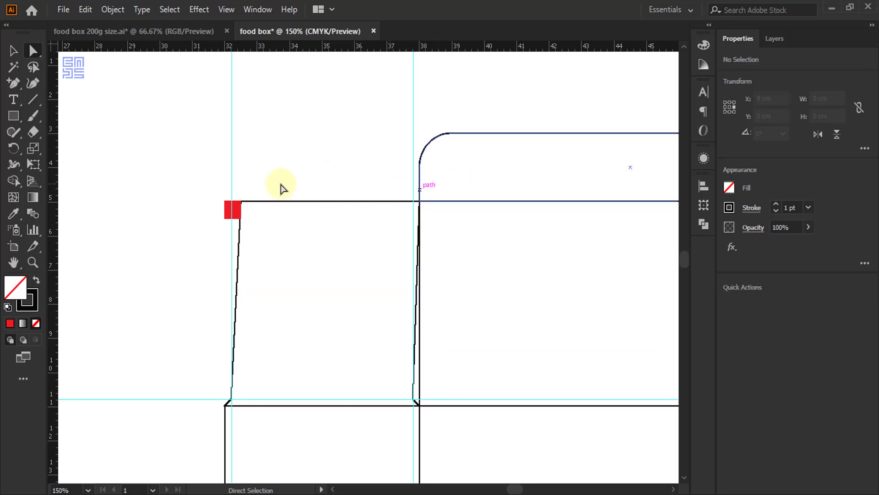
click(13, 50)
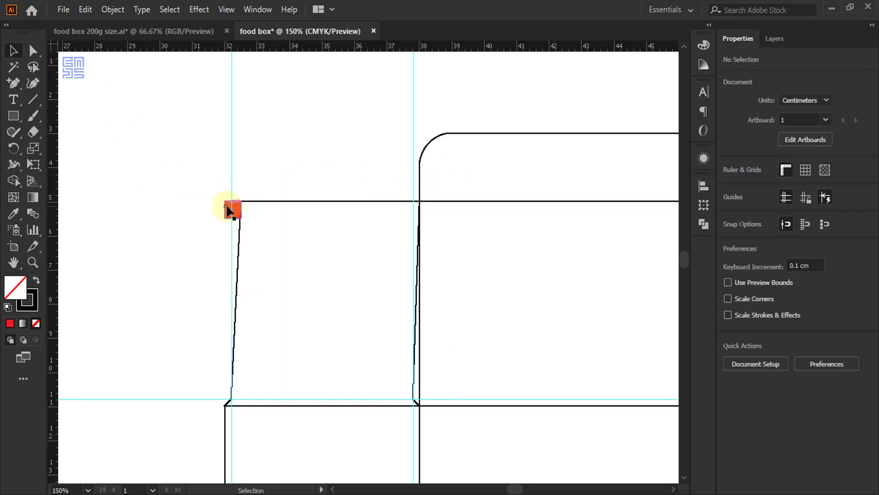
drag(230, 206, 156, 168)
key(Delete)
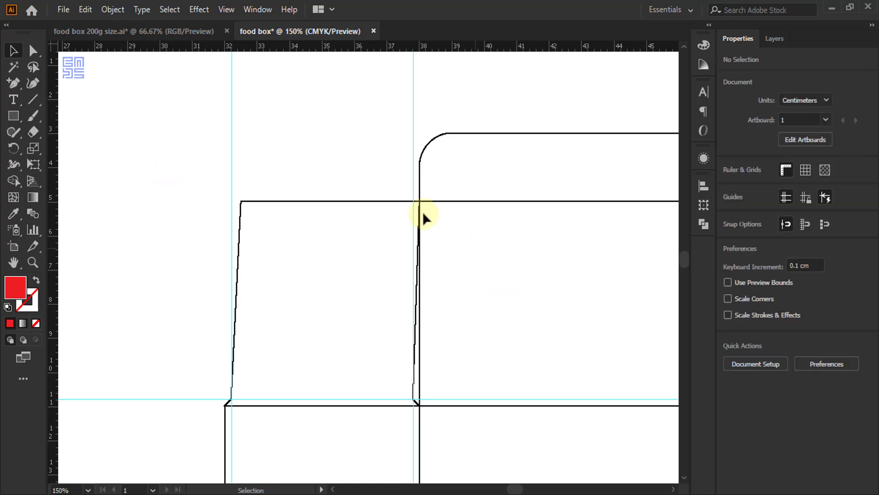
Move the dust flap's upper-right corner anchor 0.2 cm left onto the vertical guide.
scroll(418, 207, up, 5)
scroll(417, 206, up, 1)
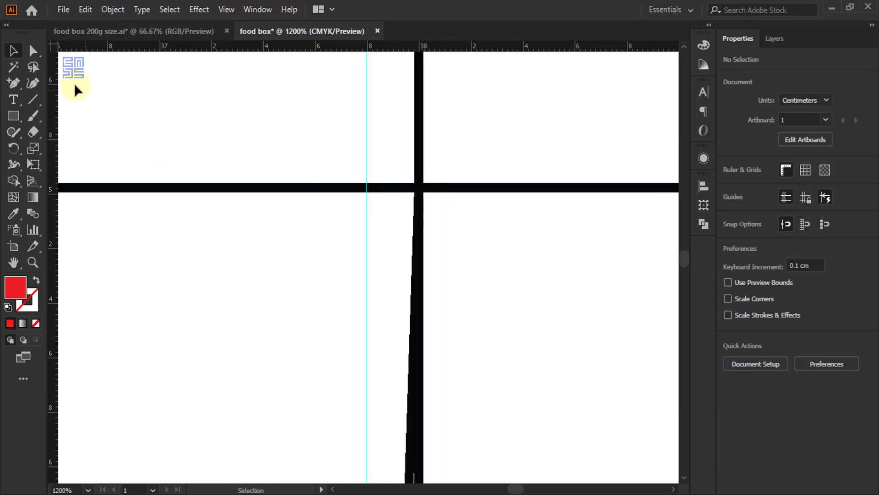
click(33, 50)
click(417, 191)
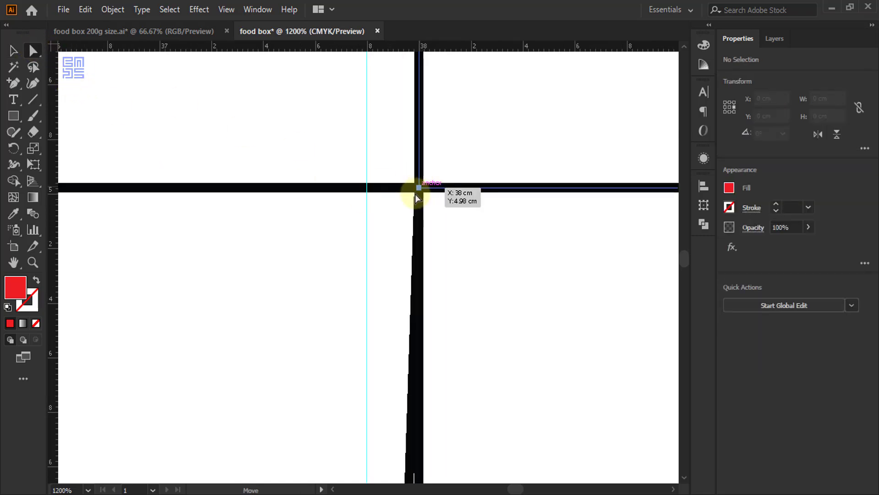
drag(288, 142, 417, 209)
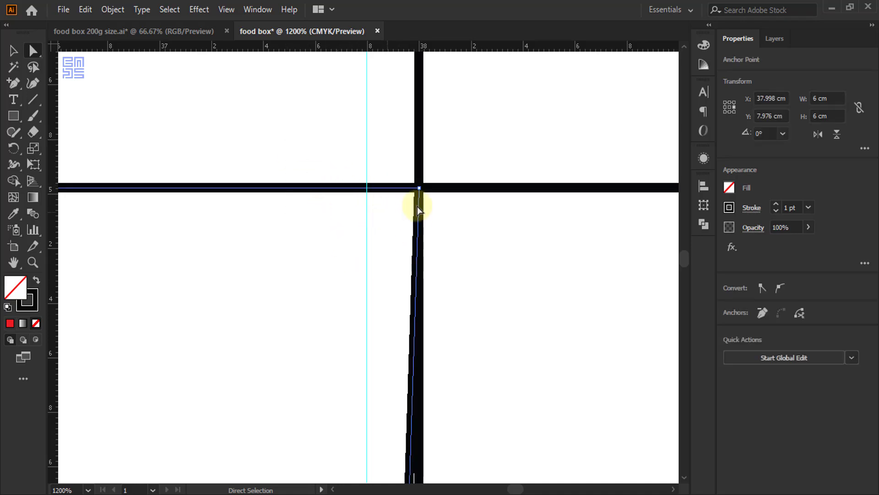
click(419, 188)
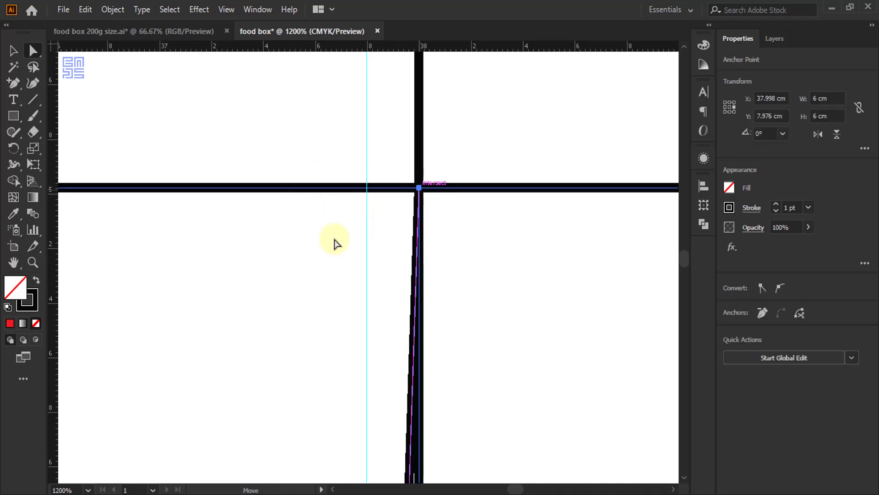
key(Left)
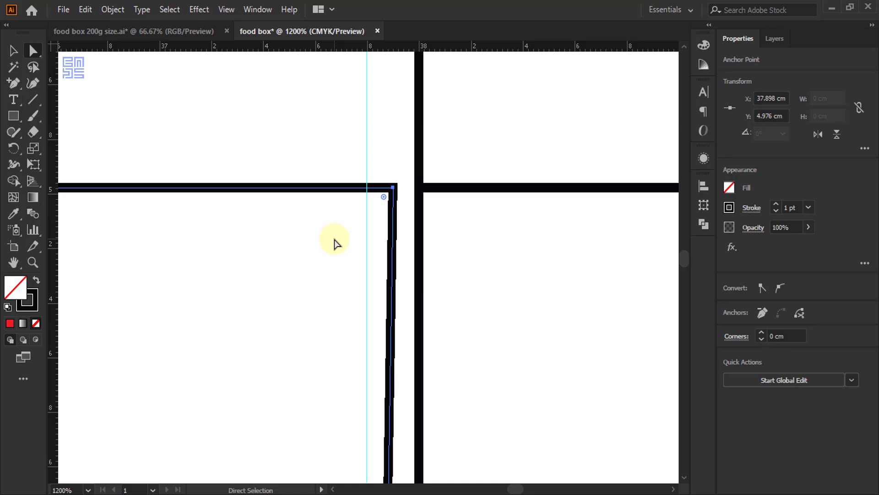
key(Left)
Delete the two vertical guides and round the dust flap's two upper corners with a 0.5 cm radius.
scroll(383, 196, down, 5)
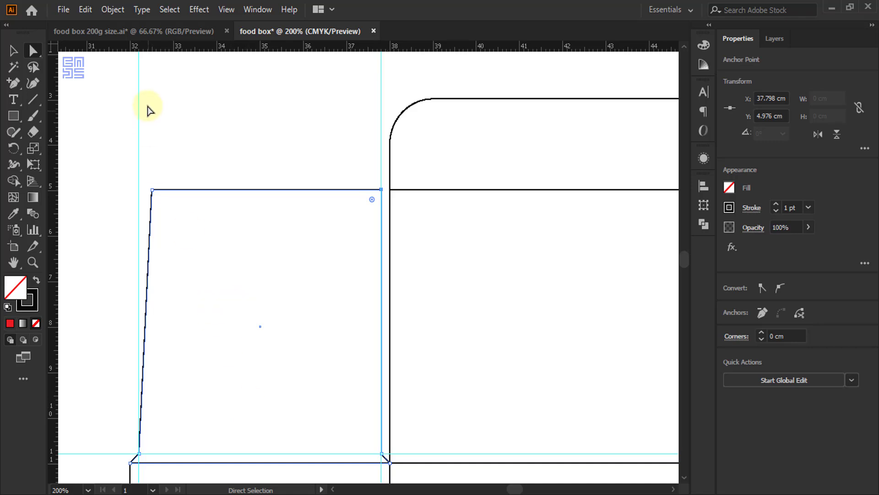
drag(118, 72, 384, 122)
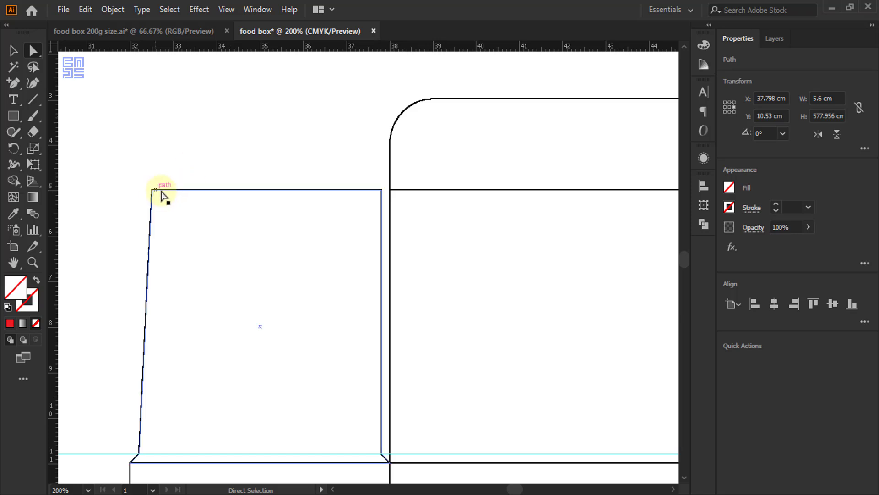
drag(133, 166, 385, 207)
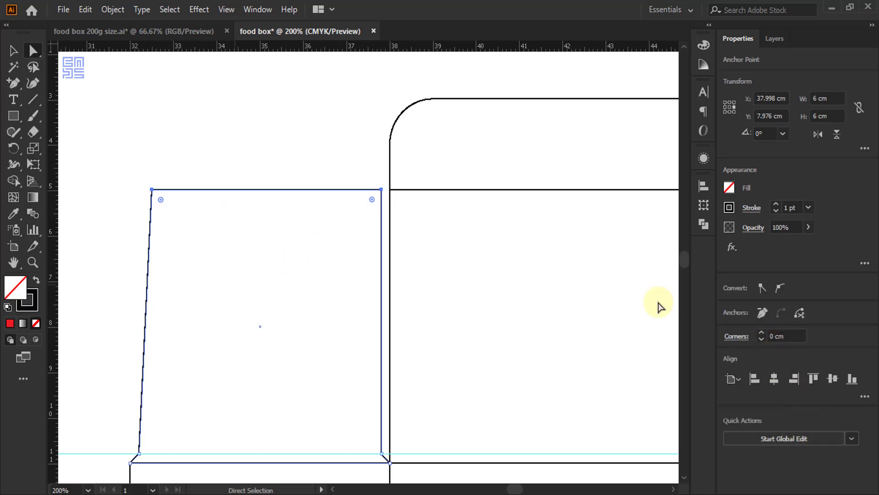
click(775, 335)
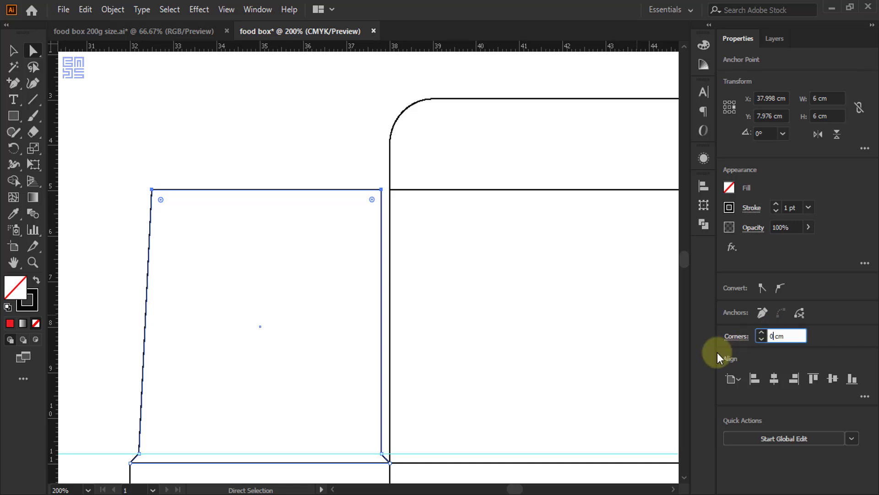
text(.5)
key(Return)
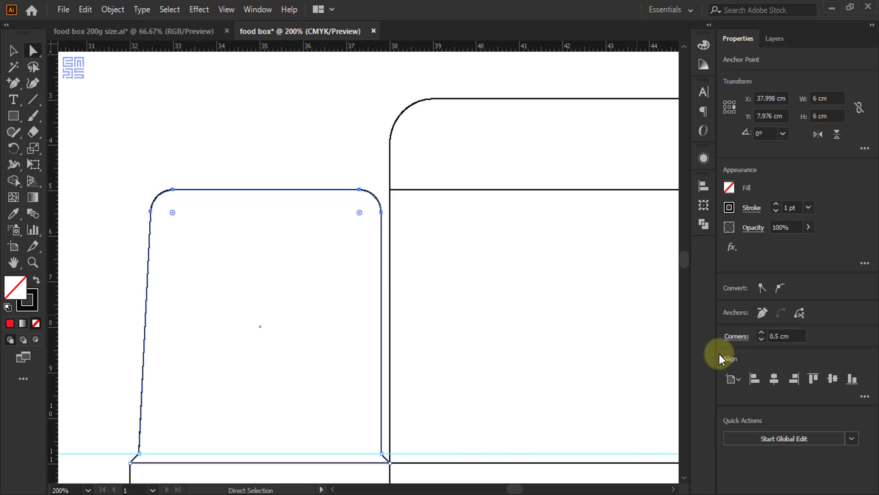
click(252, 130)
Delete the horizontal guide crossing the base of the dust flap.
key(ctrl+minus)
key(ctrl+minus)
key(ctrl+minus)
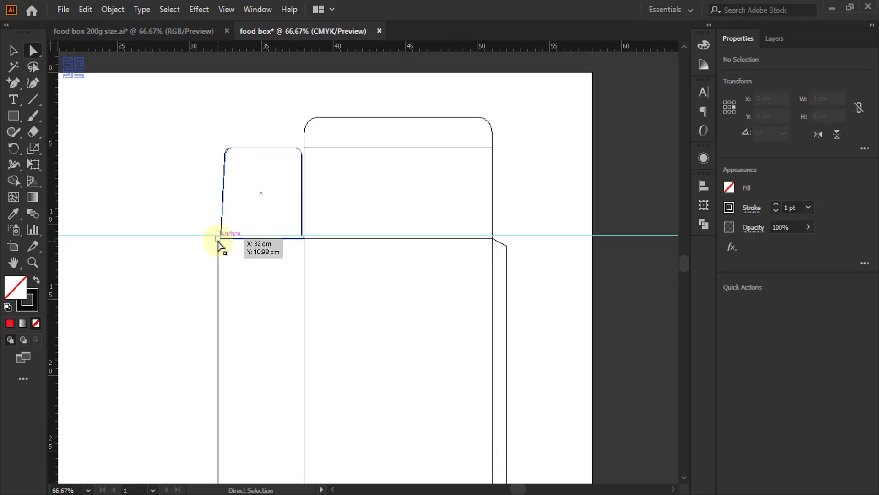
drag(122, 199, 173, 315)
key(Delete)
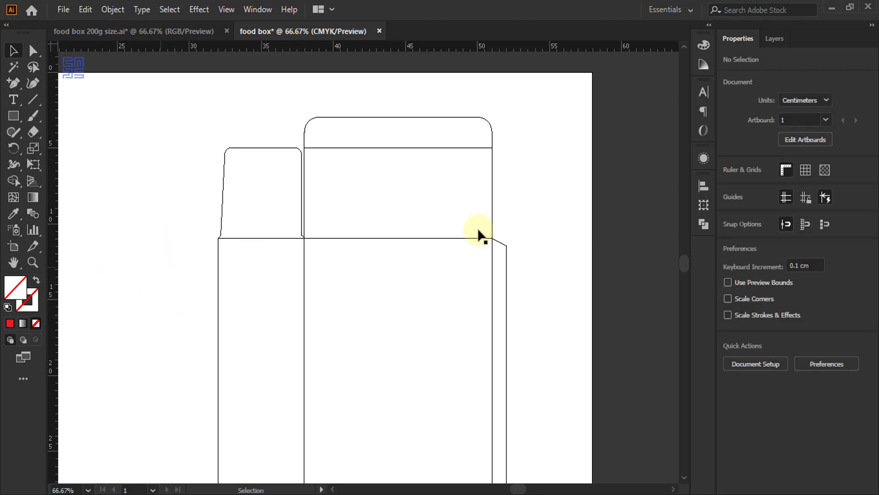
Duplicate the two body panels with their dust flap, lid and tuck flap to the left, edge to edge with the originals.
scroll(437, 181, down, 2)
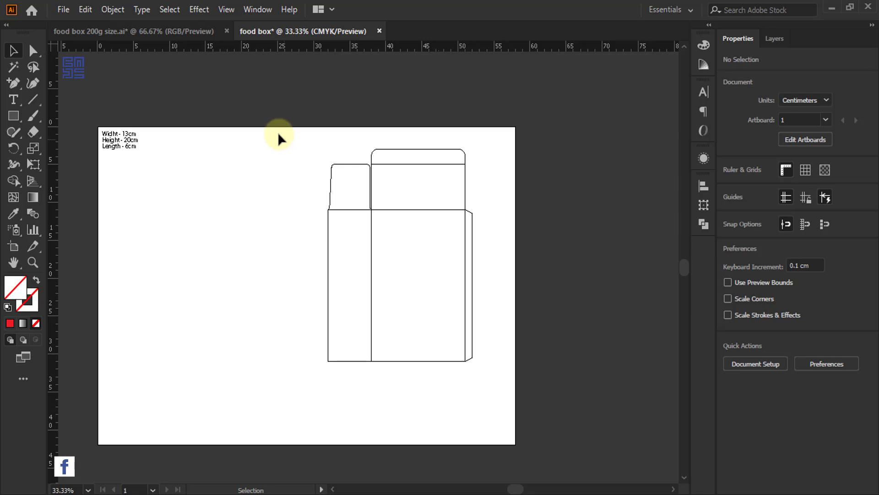
drag(282, 134, 434, 388)
drag(397, 220, 281, 224)
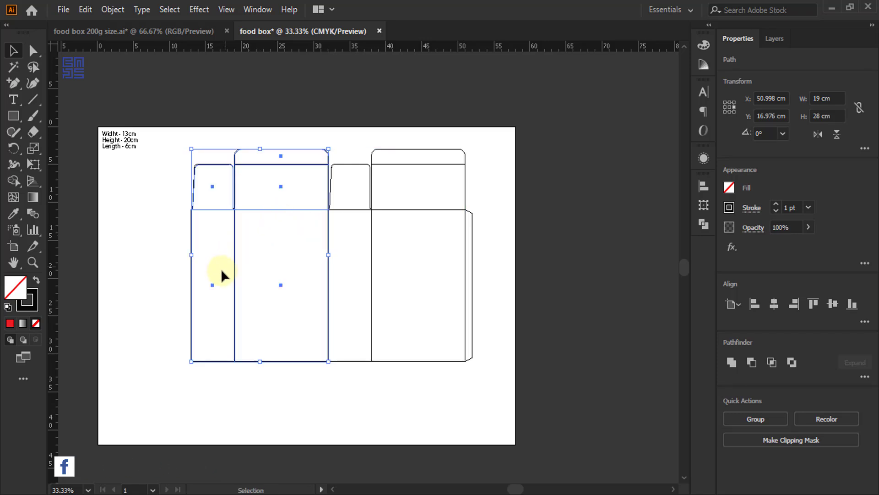
Delete the copied lid panel and tuck flap above the left 13 cm body panel.
click(325, 106)
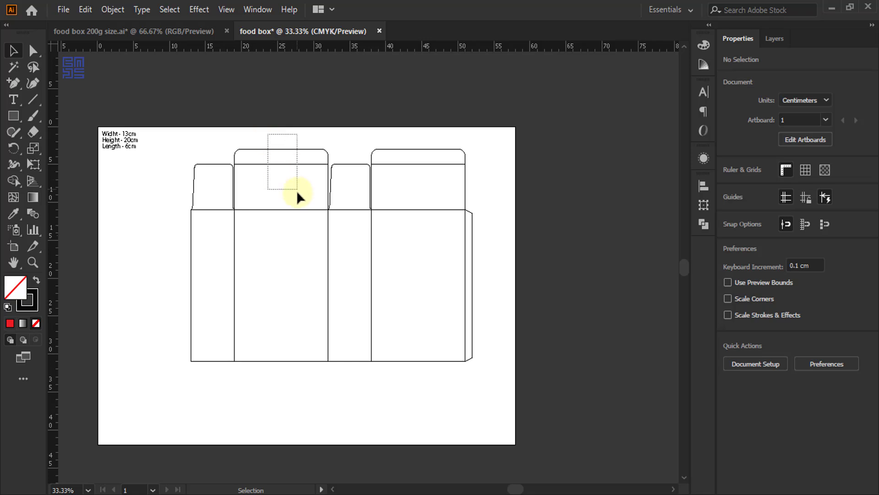
drag(296, 191, 291, 151)
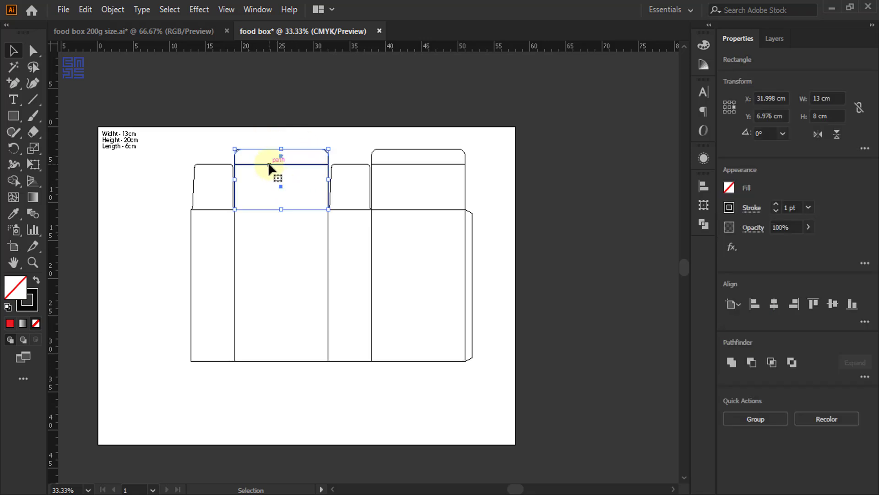
key(Delete)
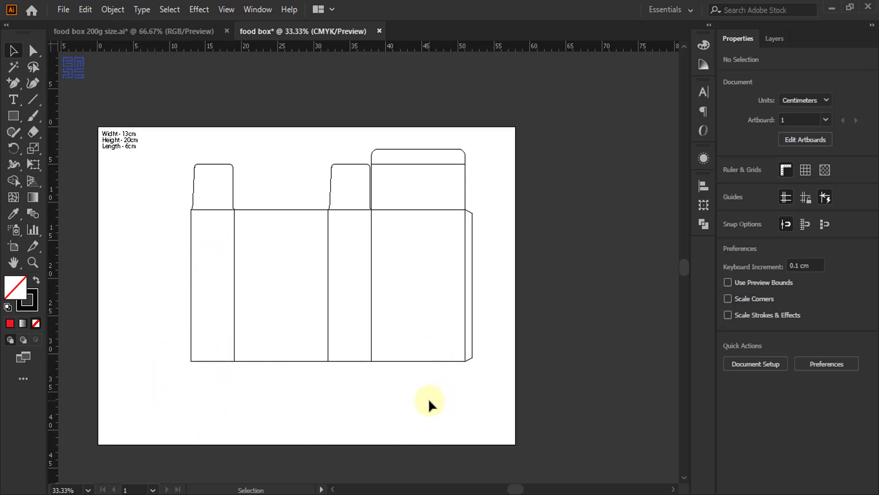
Duplicate the right-hand 6 cm and 13 cm wide body panels straight down so the copies adjoin the originals' bottom edges.
scroll(474, 396, up, 1)
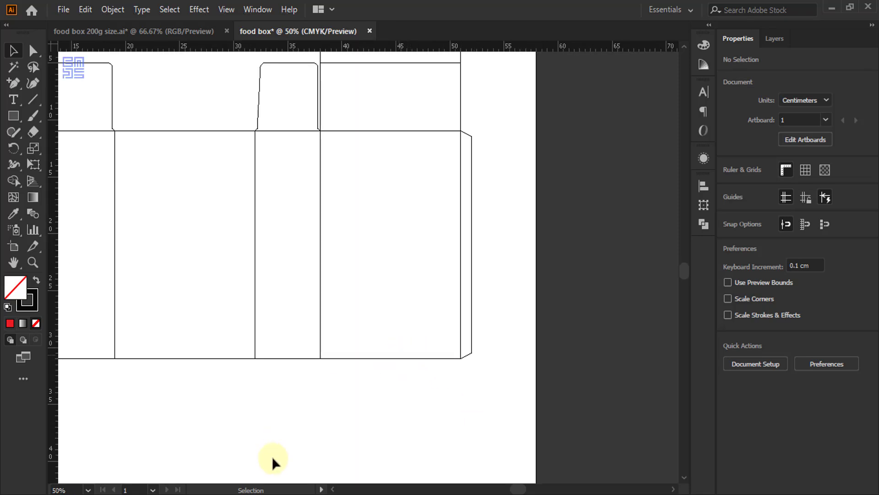
drag(284, 395, 370, 340)
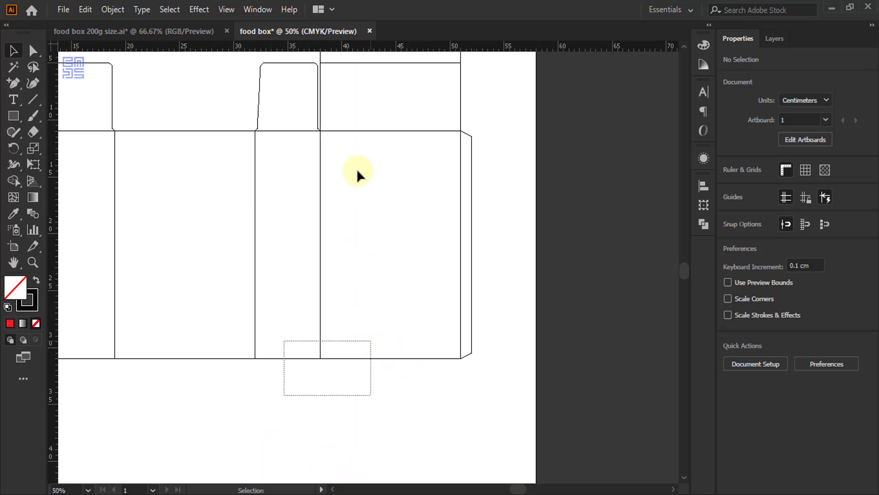
drag(358, 175, 364, 133)
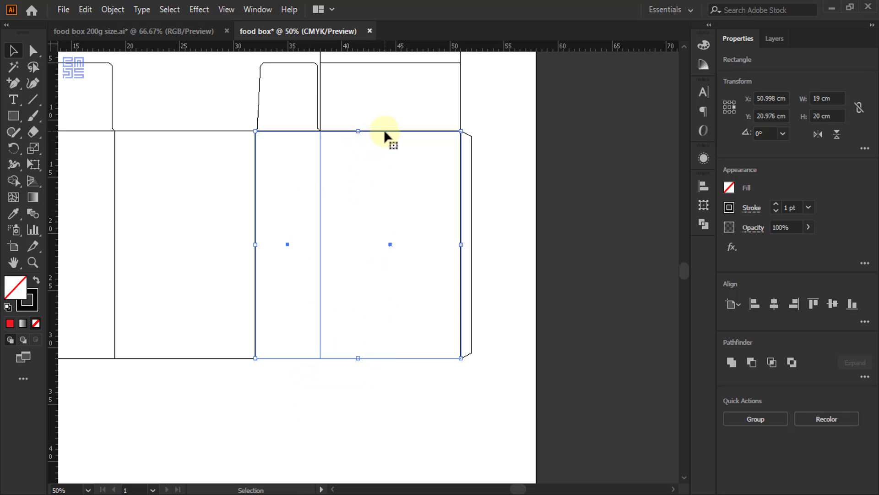
drag(384, 129, 372, 359)
scroll(344, 223, down, 2)
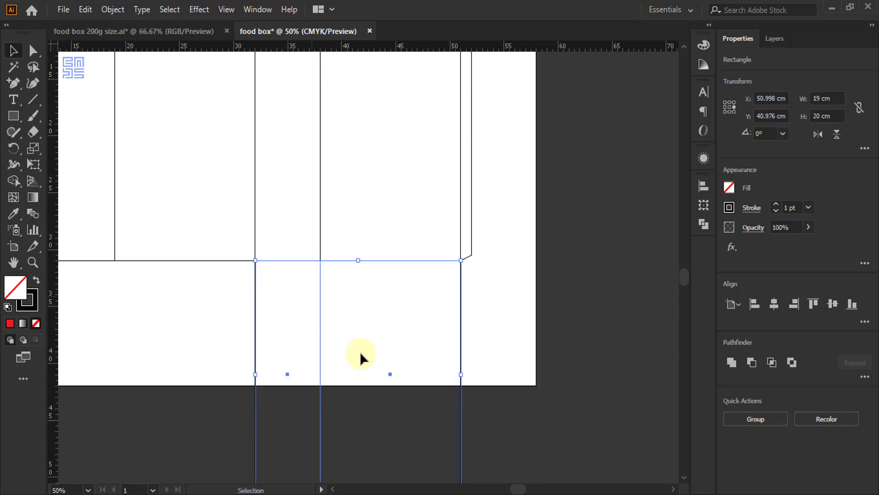
scroll(369, 336, down, 3)
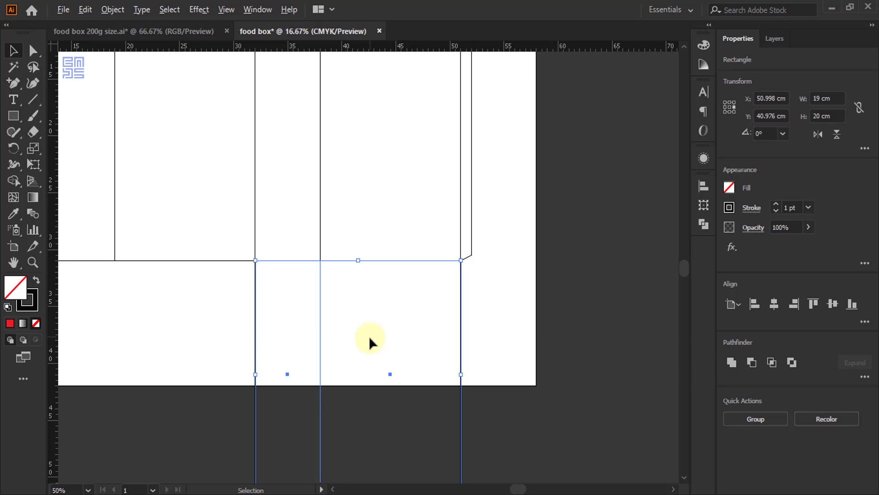
scroll(375, 239, up, 2)
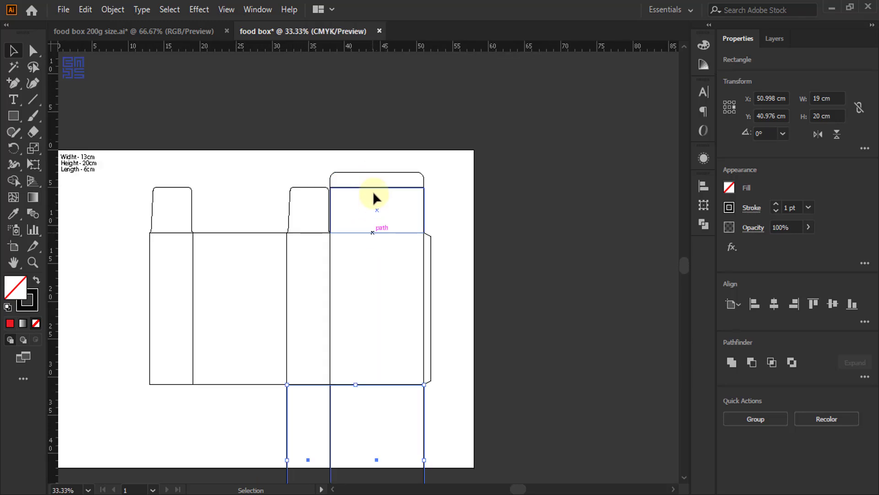
Set the height of the two copied bottom panels to 6 cm, measured from their top-centre reference point.
click(705, 209)
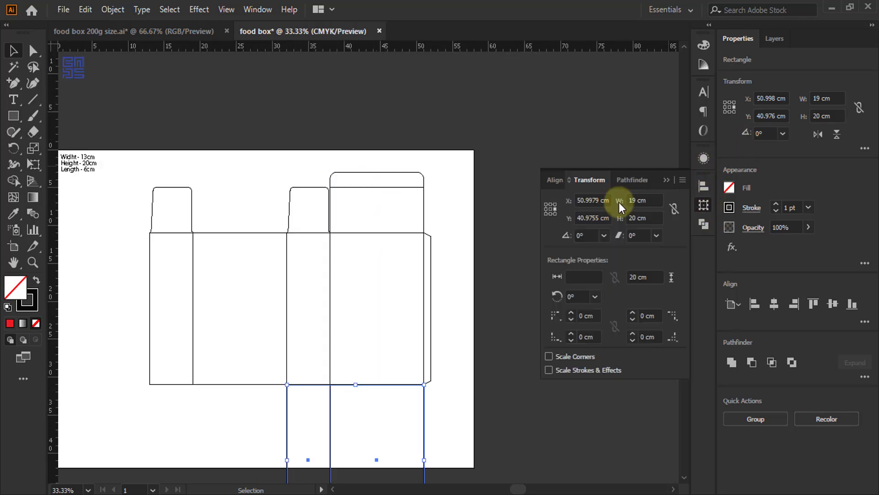
click(551, 208)
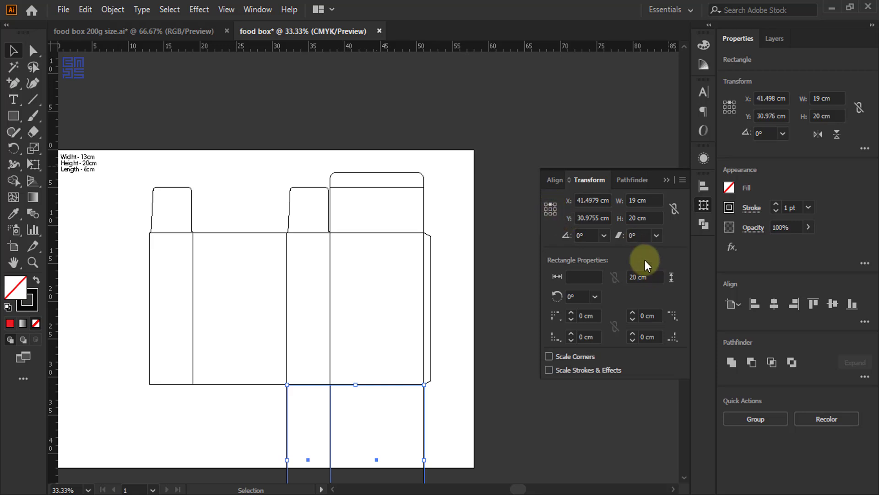
click(638, 218)
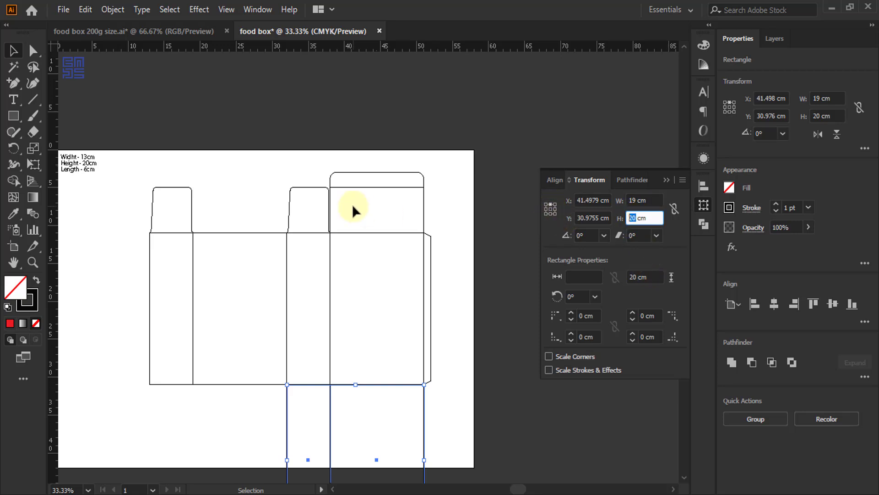
text(6)
key(Return)
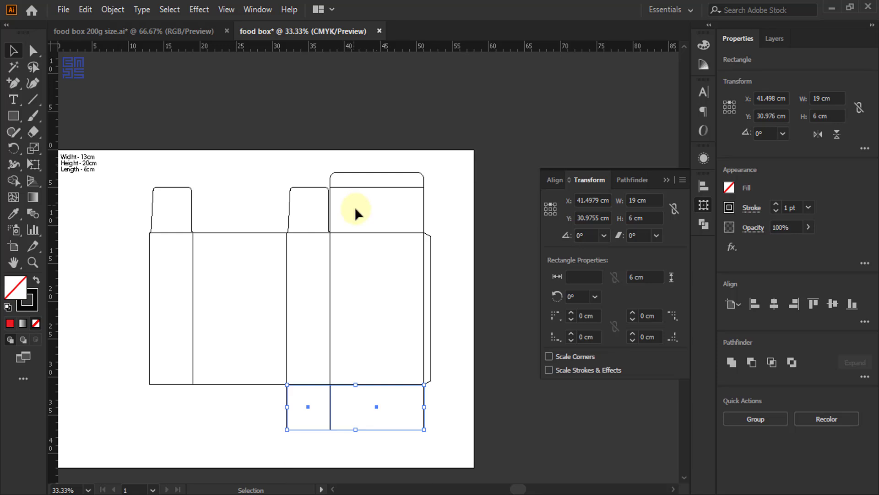
key(ctrl+=)
key(ctrl+=)
key(ctrl+=)
key(ctrl+minus)
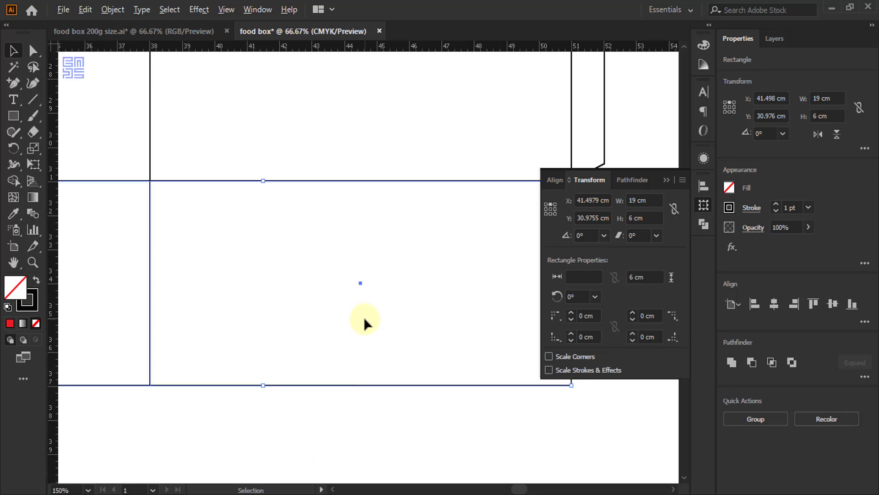
click(300, 354)
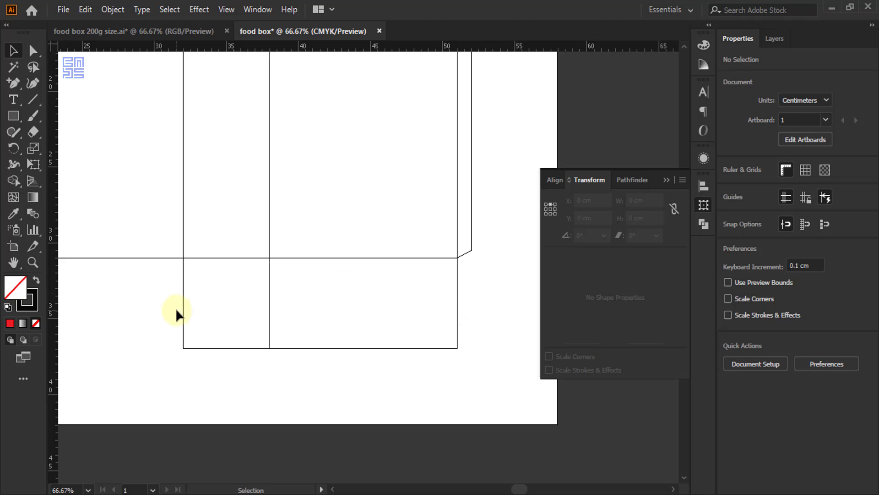
Create a 0.1 × 0.1 cm rectangle just outside the 6 cm wide bottom flap.
scroll(184, 277, up, 2)
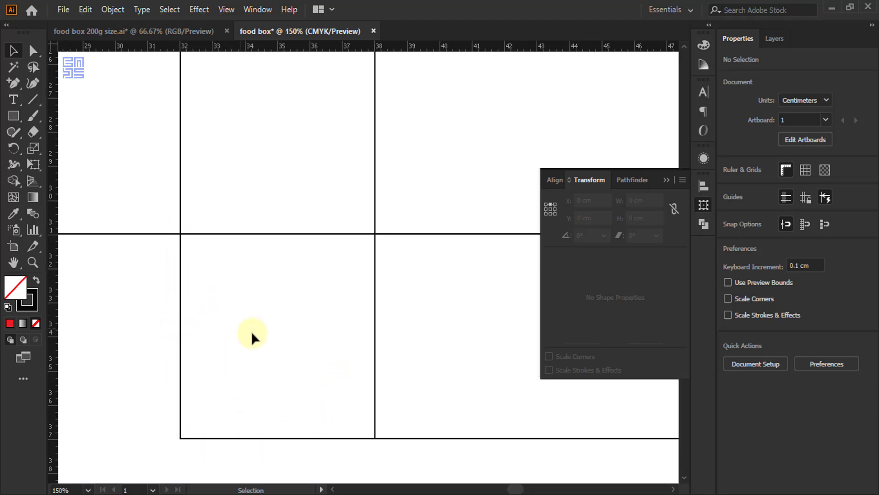
scroll(318, 387, down, 3)
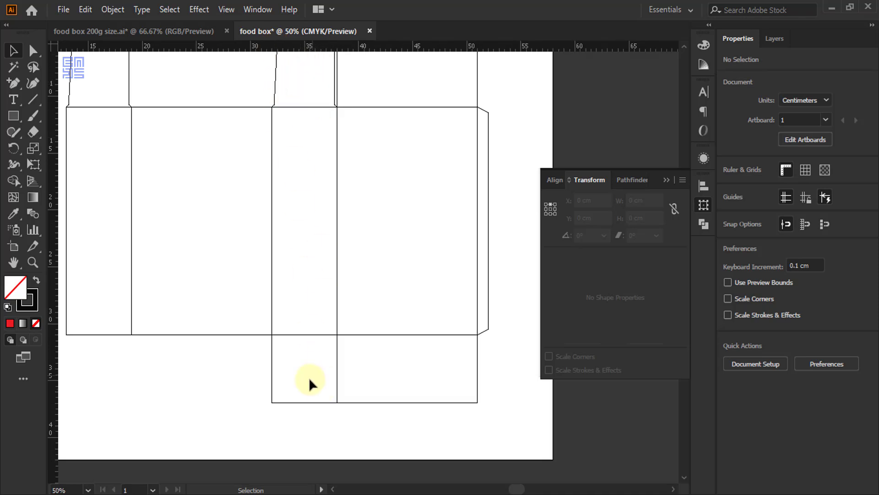
scroll(304, 385, up, 2)
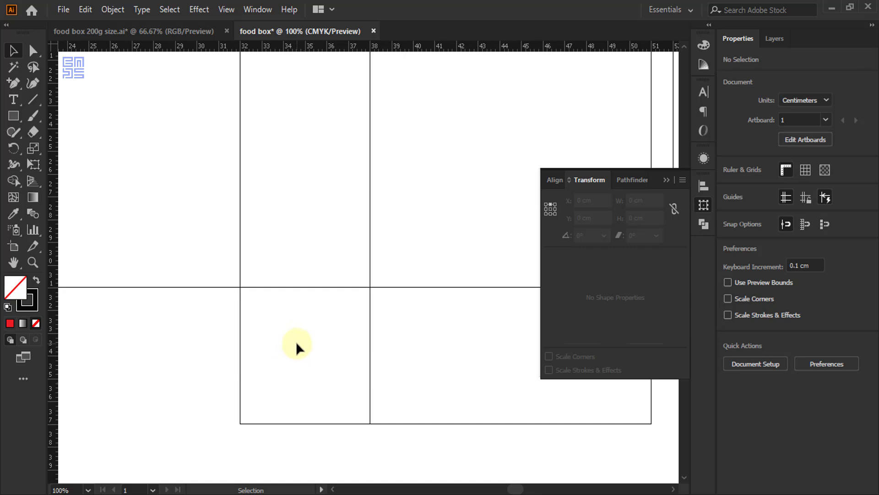
scroll(248, 303, up, 1)
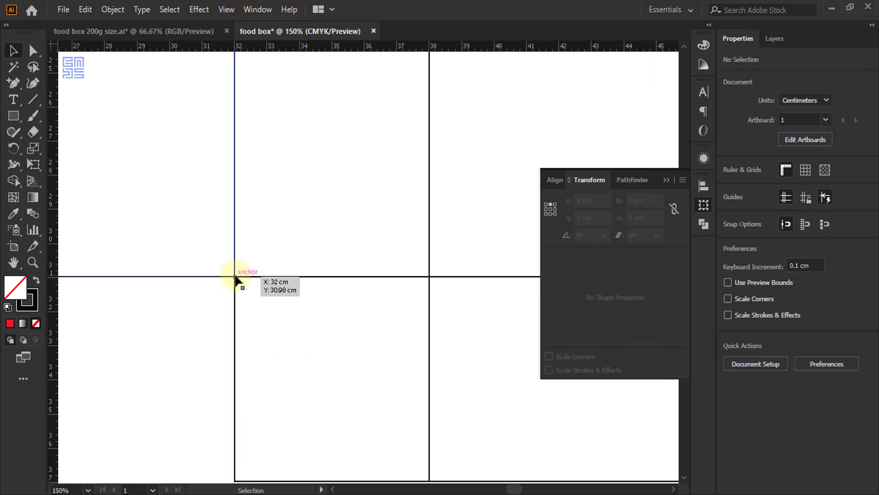
scroll(246, 278, down, 1)
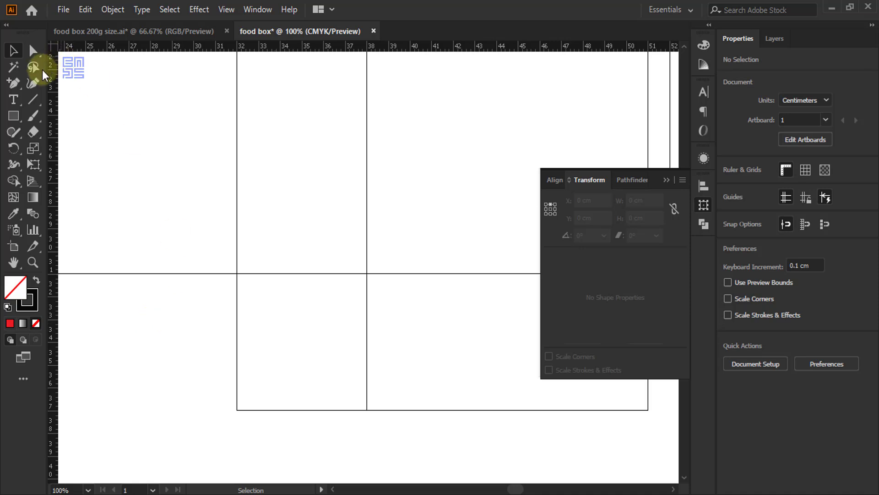
click(13, 116)
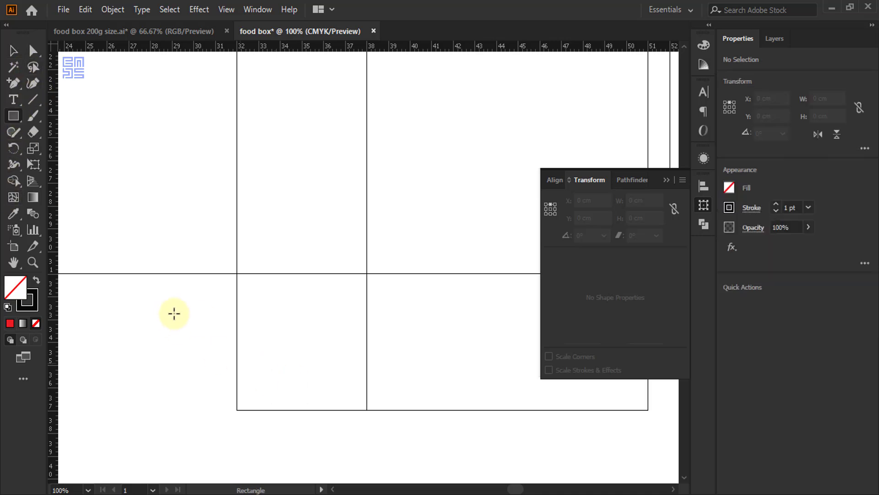
click(164, 346)
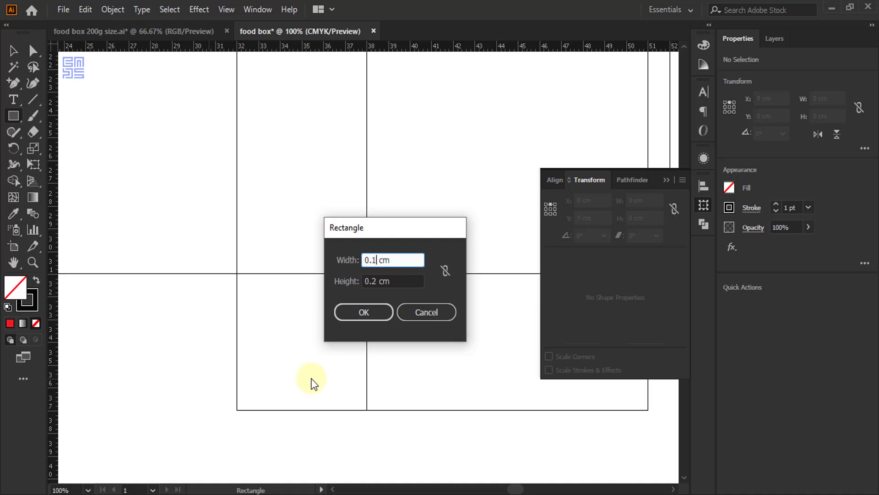
click(375, 280)
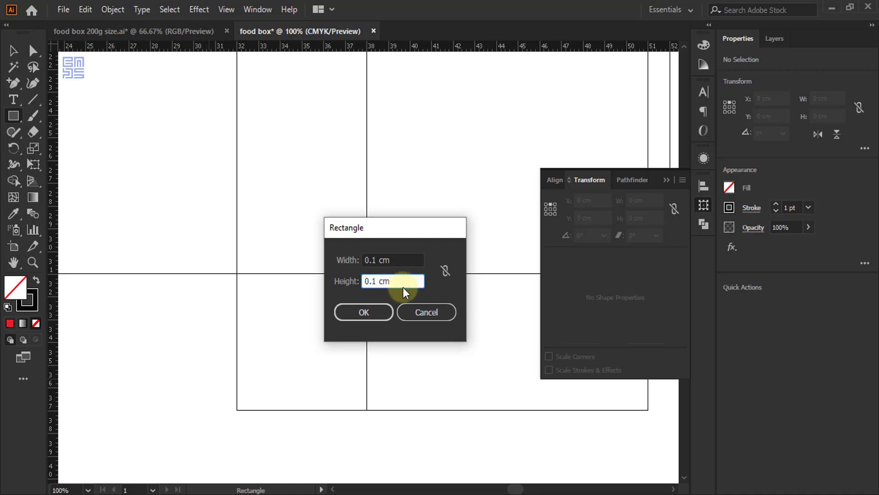
click(362, 312)
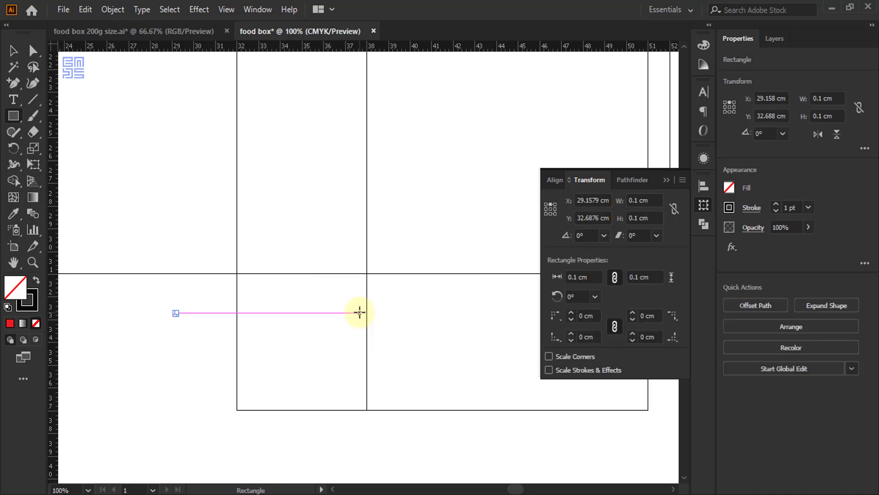
Give the small 0.1 cm square a red fill with no stroke and deselect it.
click(9, 323)
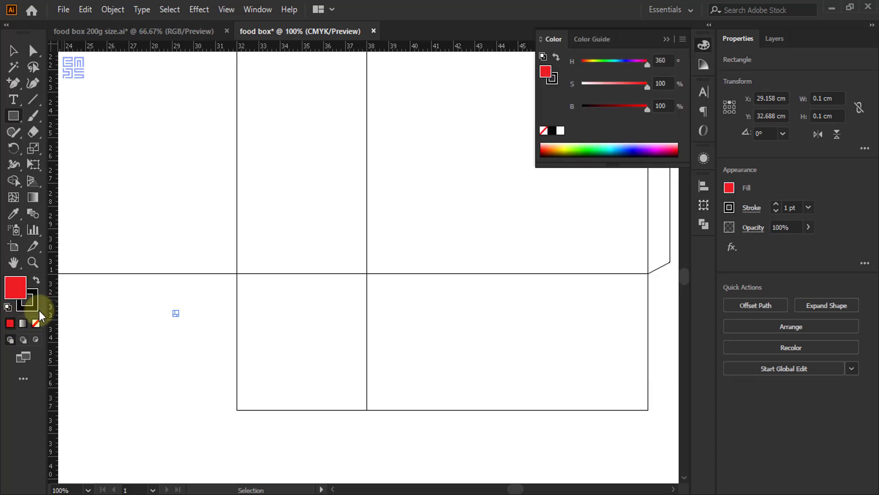
click(34, 309)
click(36, 322)
click(16, 290)
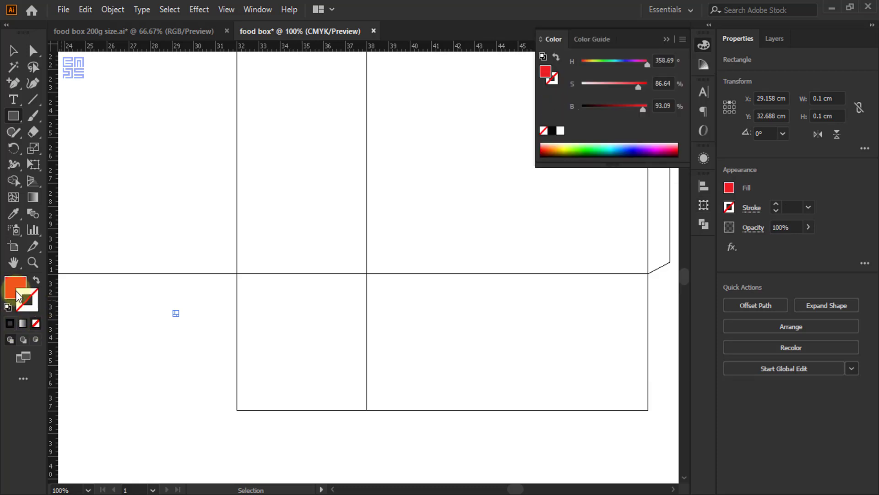
click(18, 84)
click(12, 51)
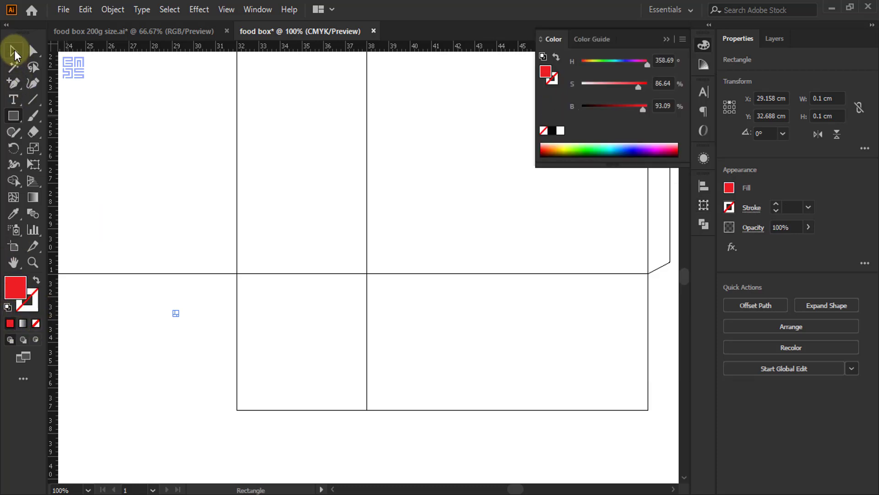
click(185, 330)
Align the small red square to the top-left corner of the 6 cm wide bottom flap, using the flap as key object.
scroll(189, 345, up, 2)
scroll(192, 299, down, 2)
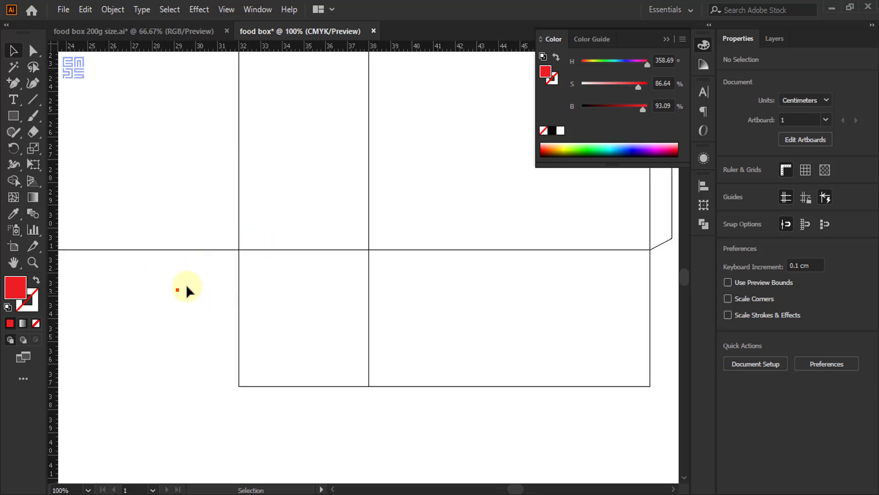
drag(231, 315, 246, 317)
click(239, 306)
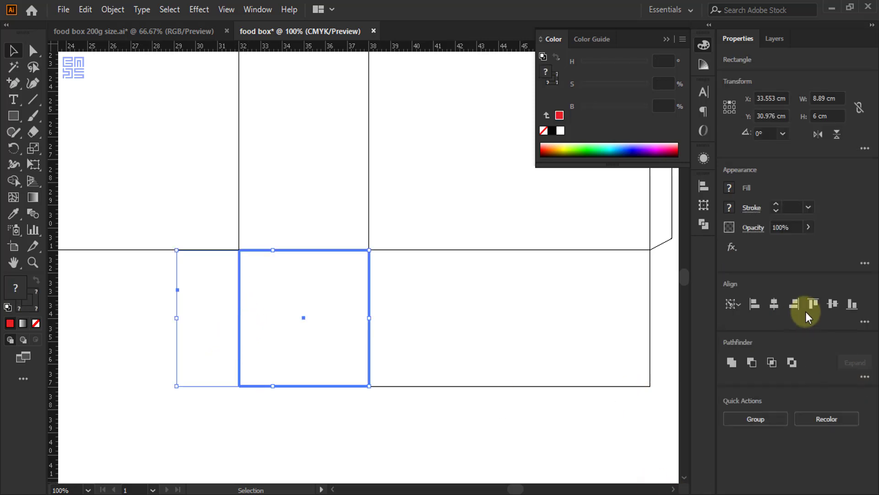
click(757, 304)
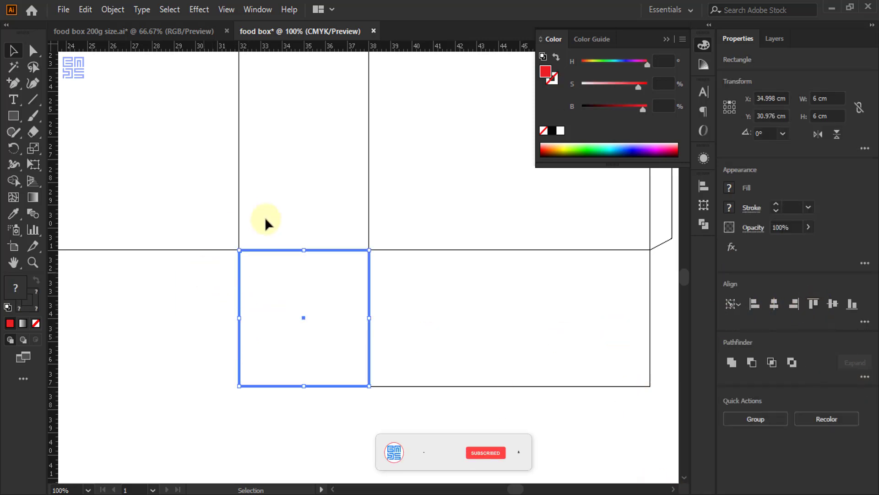
Duplicate the red square along the flap's top edge and align the copy to the flap's top-right corner.
click(277, 258)
scroll(265, 255, up, 3)
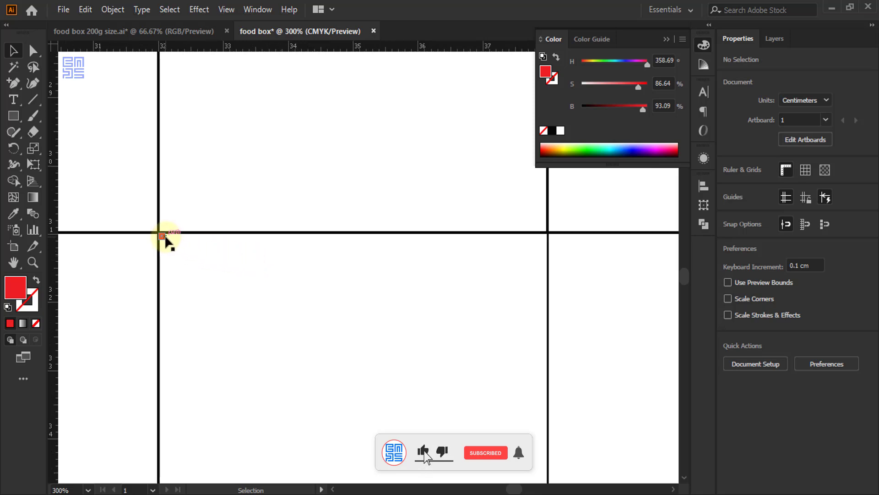
drag(163, 237, 280, 239)
drag(133, 304, 163, 359)
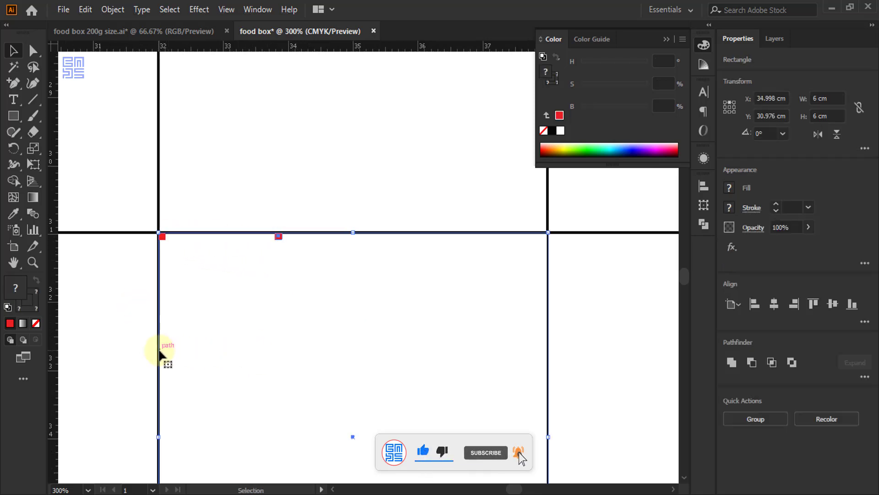
click(794, 304)
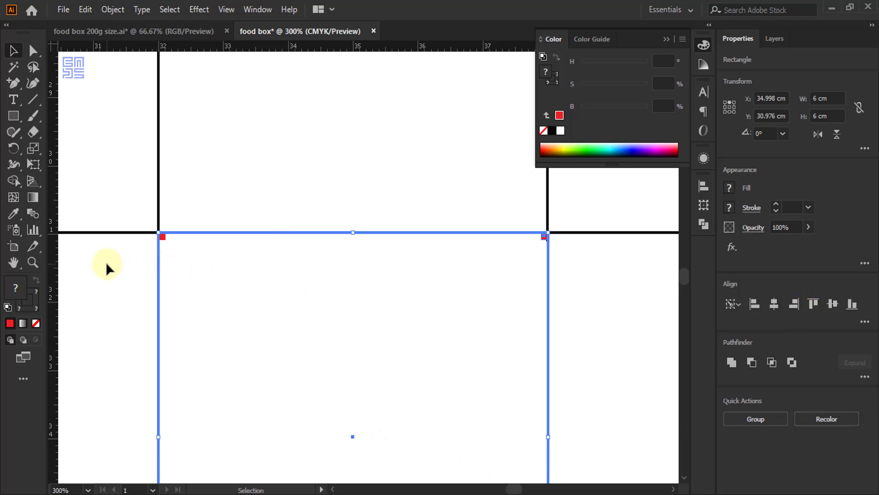
Place a horizontal guide along the lower edge of the red square at the flap's top-left corner.
scroll(135, 250, up, 3)
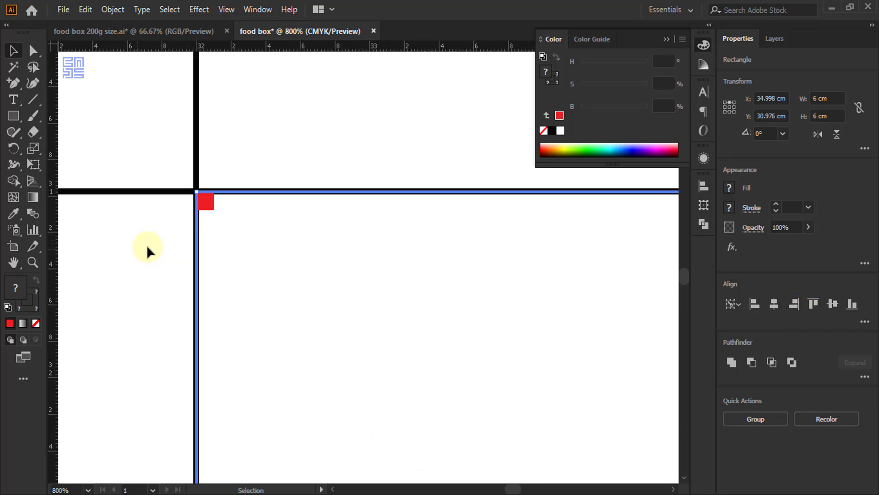
scroll(214, 141, up, 3)
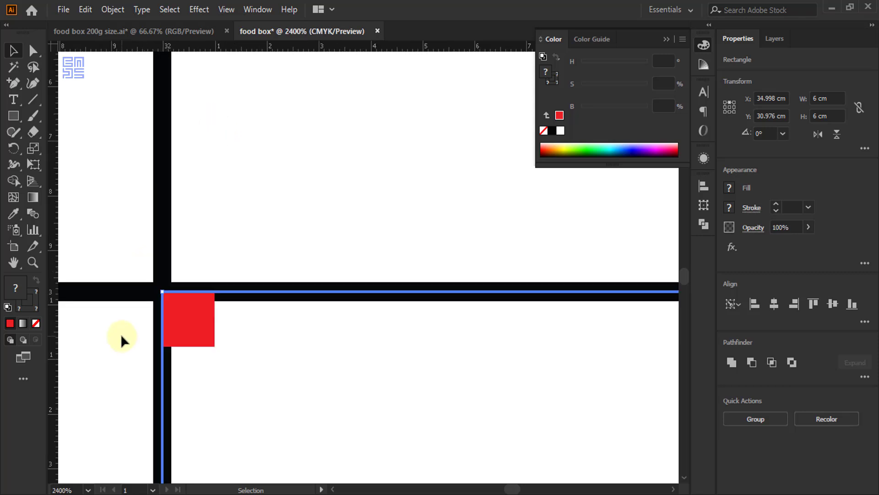
click(200, 331)
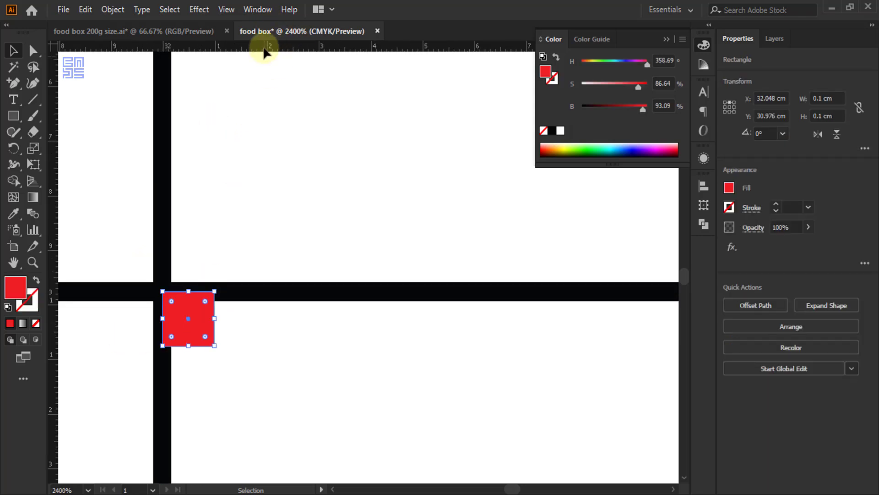
drag(261, 49, 199, 346)
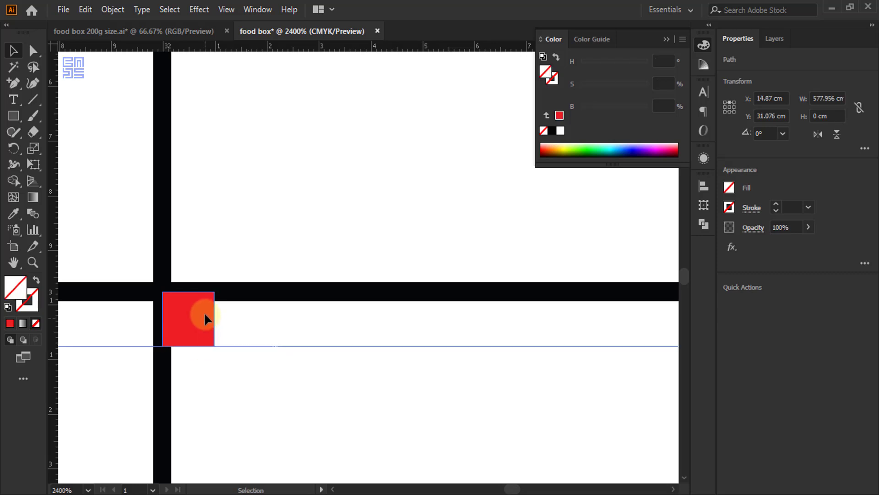
Delete both red marker squares from the upper corners of the 6 cm wide bottom flap.
drag(204, 311, 241, 226)
key(Delete)
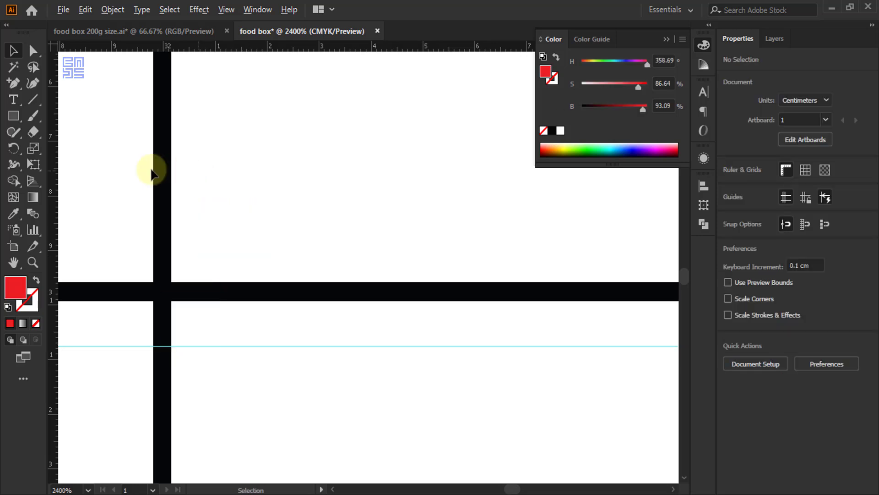
scroll(155, 163, down, 3)
scroll(620, 233, down, 2)
scroll(413, 173, up, 3)
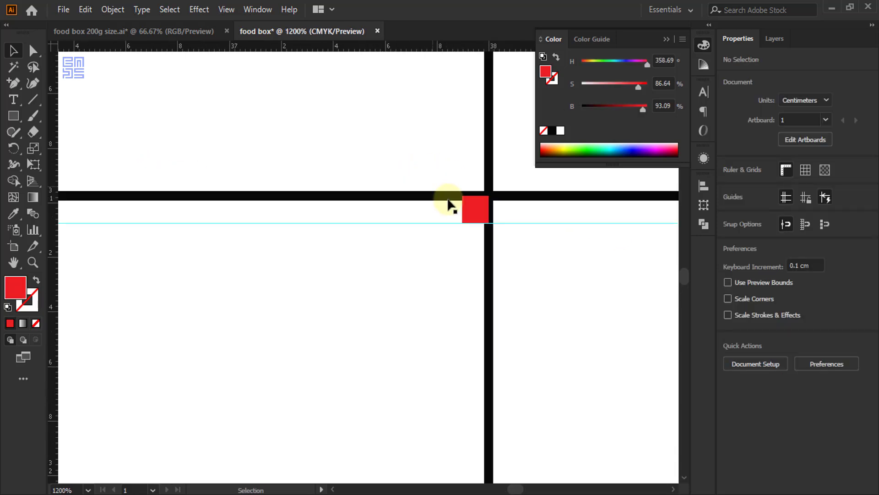
drag(481, 221, 362, 138)
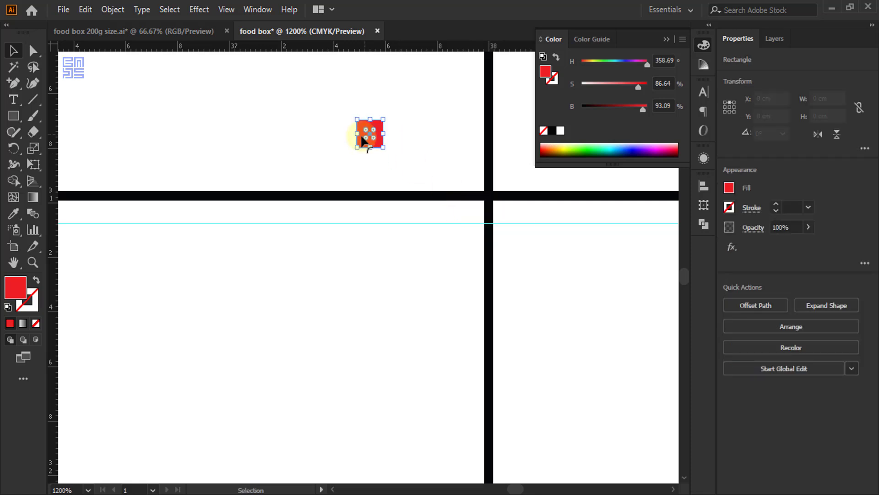
key(ctrl+shift+a)
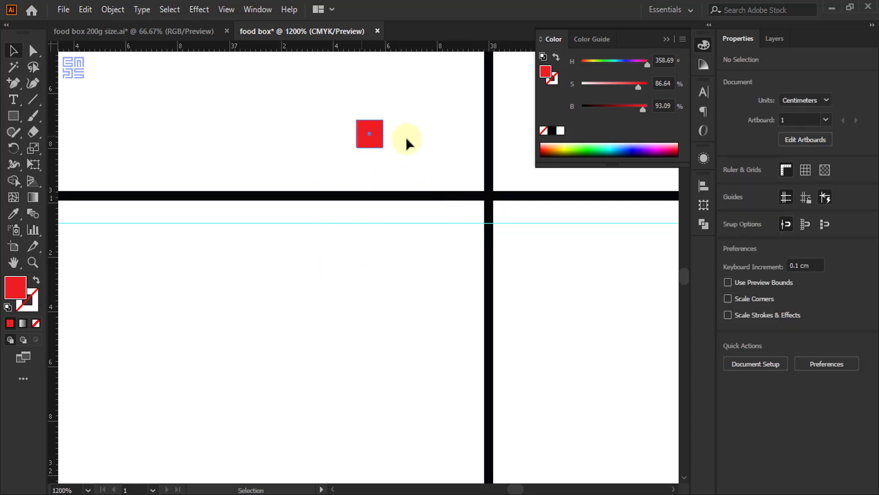
Add an anchor point where the guide crosses the left edge of the 6 cm wide bottom flap and nudge it 0.1 cm inward.
scroll(406, 136, down, 3)
scroll(408, 136, down, 3)
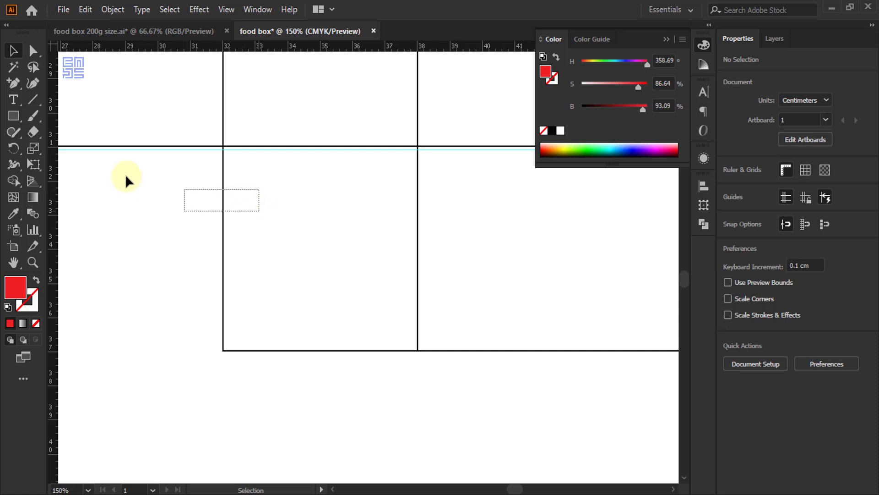
click(13, 83)
scroll(224, 151, up, 4)
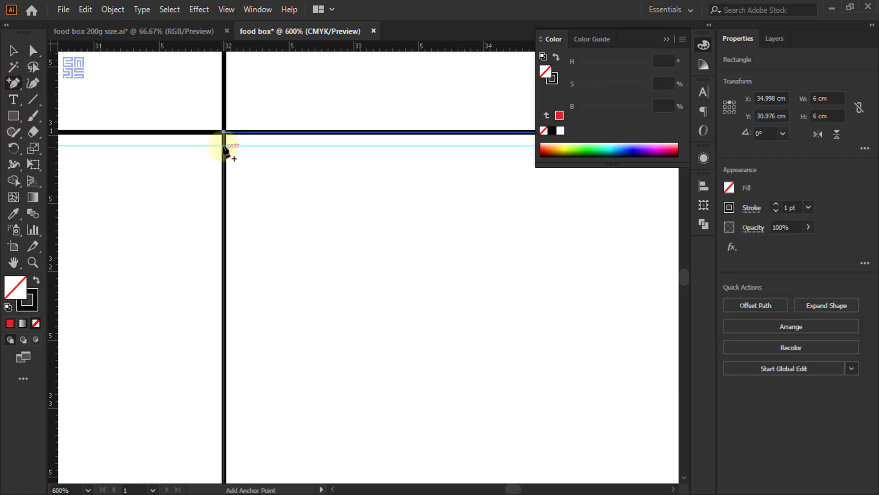
scroll(224, 151, up, 7)
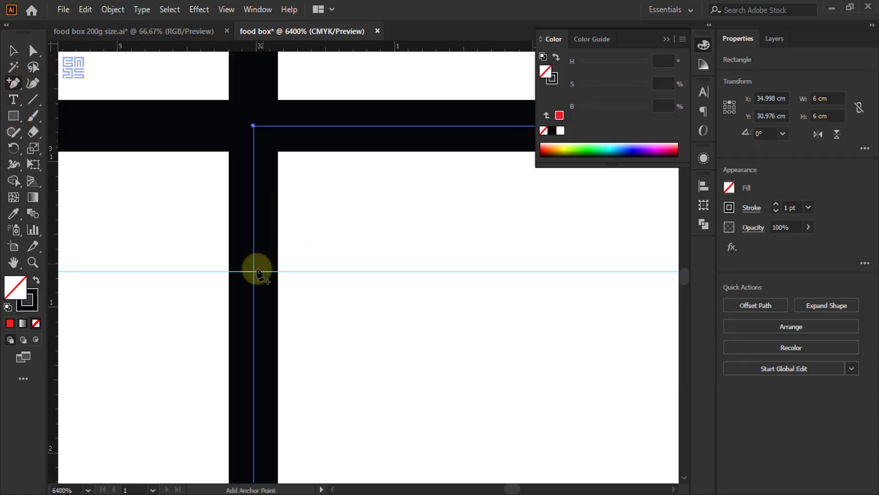
click(254, 270)
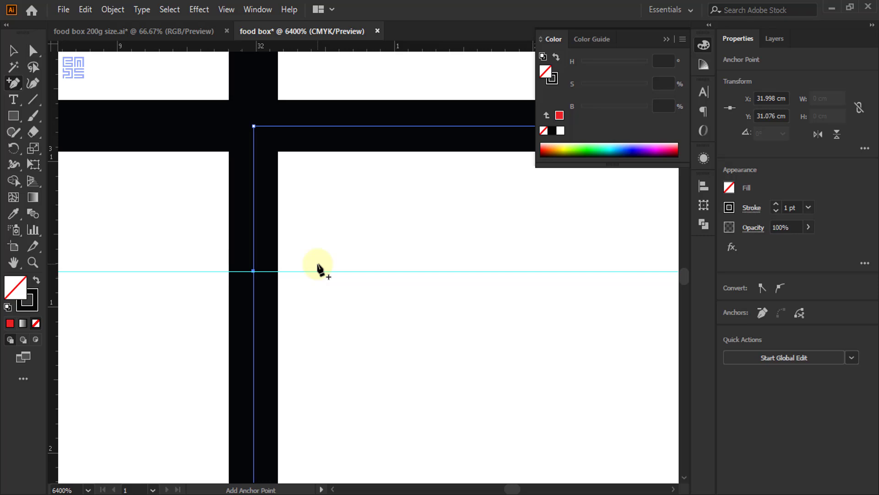
key(Right)
scroll(106, 241, down, 3)
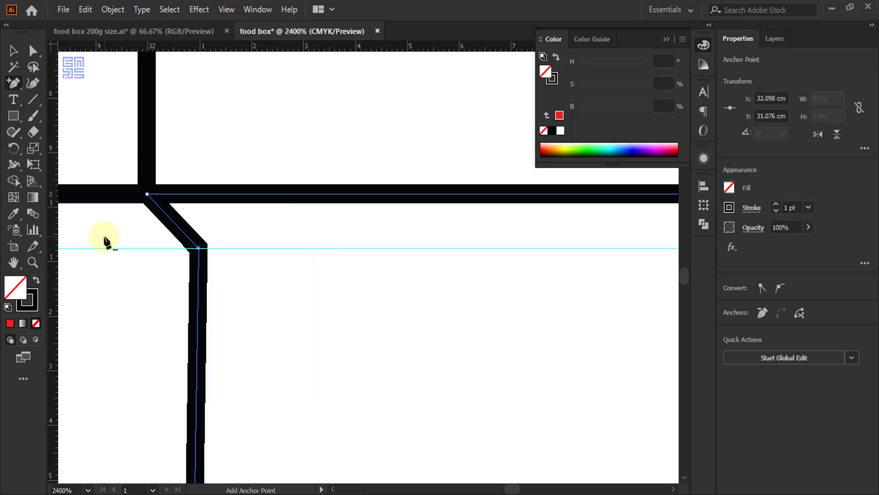
Add an anchor point where the guide crosses the same flap's right edge and nudge it 0.1 cm inward.
scroll(105, 240, down, 3)
scroll(199, 234, down, 4)
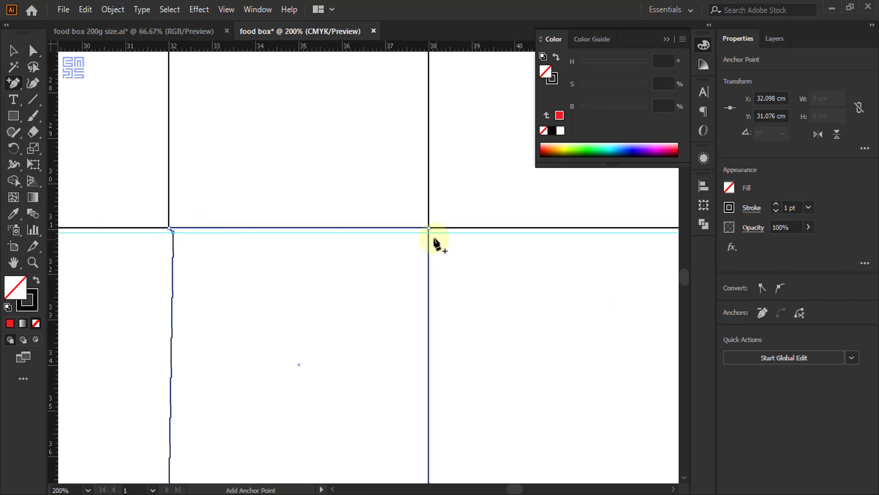
scroll(427, 229, up, 7)
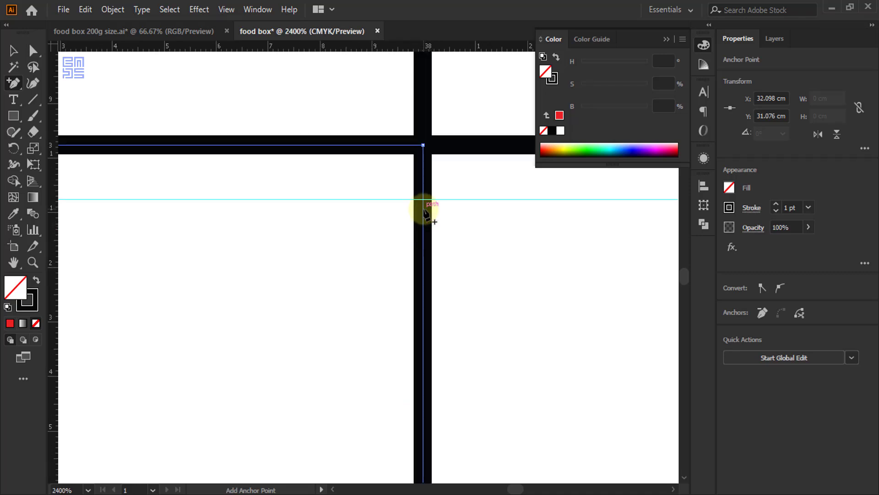
click(422, 199)
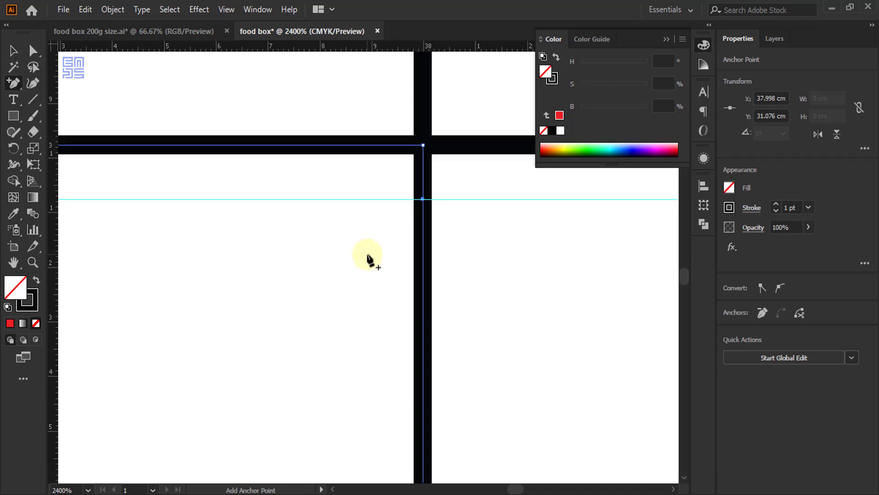
drag(367, 258, 369, 251)
scroll(404, 153, down, 5)
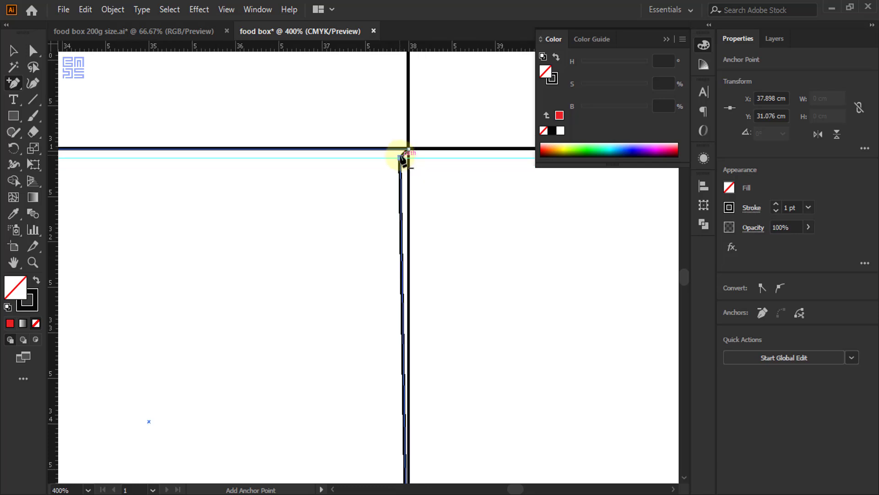
Move the lower-right corner point of the 6 cm wide bottom flap 0.1 cm inward.
scroll(404, 158, down, 4)
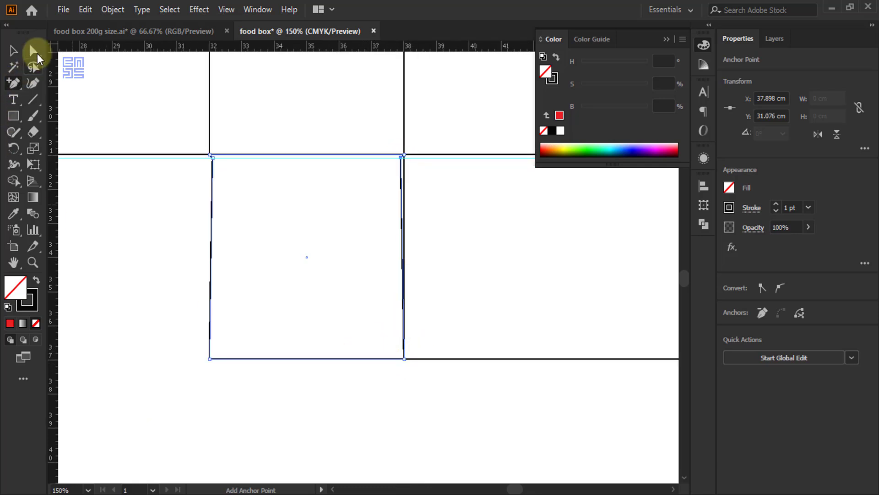
click(32, 51)
click(391, 369)
scroll(412, 366, up, 4)
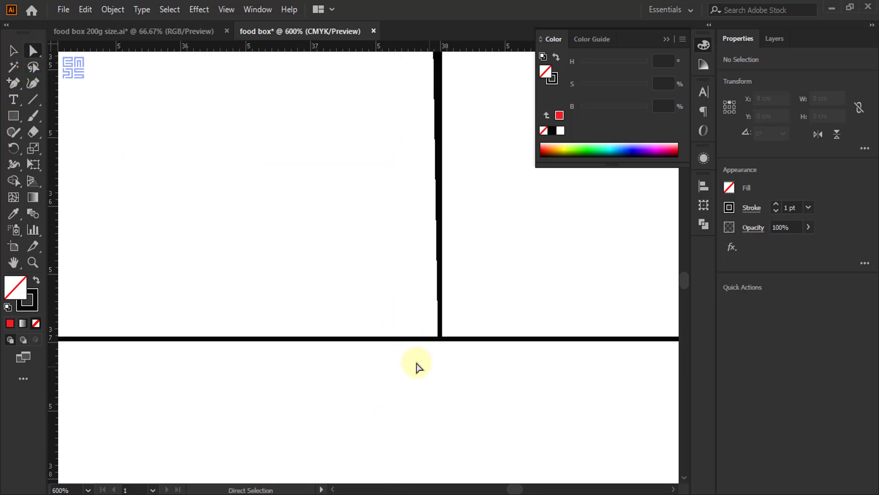
mouse_move(387, 364)
mouse_down()
mouse_move(398, 328)
mouse_move(440, 337)
mouse_move(487, 318)
mouse_move(481, 339)
mouse_up()
scroll(416, 349, up, 3)
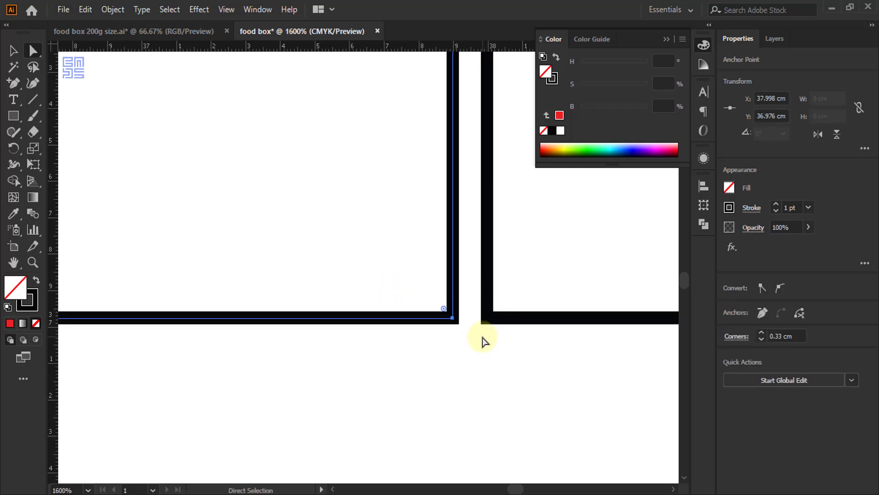
Move the lower-left corner point of the 6 cm wide bottom flap 0.1 cm inward and deselect the flap.
scroll(497, 352, down, 3)
scroll(536, 382, down, 3)
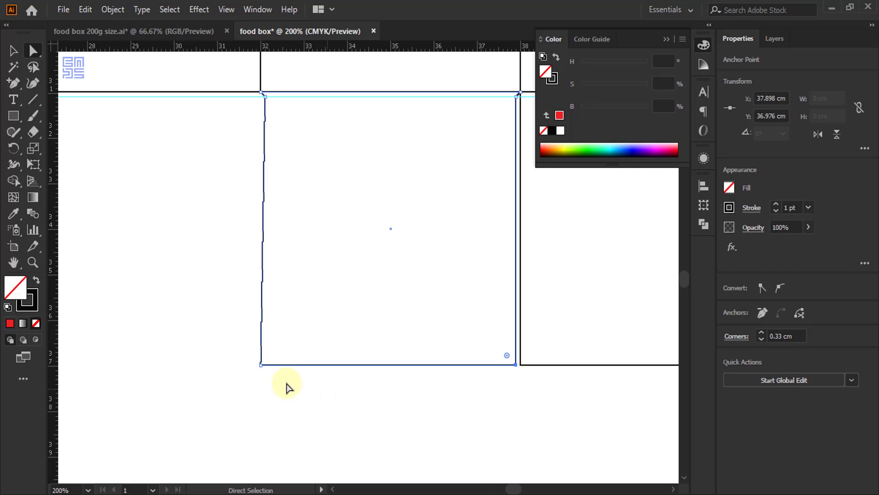
scroll(262, 365, up, 3)
drag(244, 356, 245, 356)
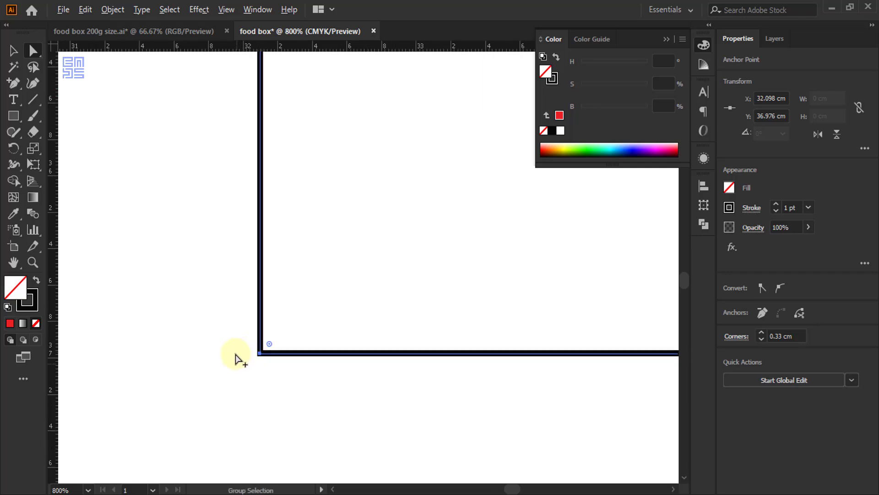
scroll(234, 356, down, 5)
click(234, 357)
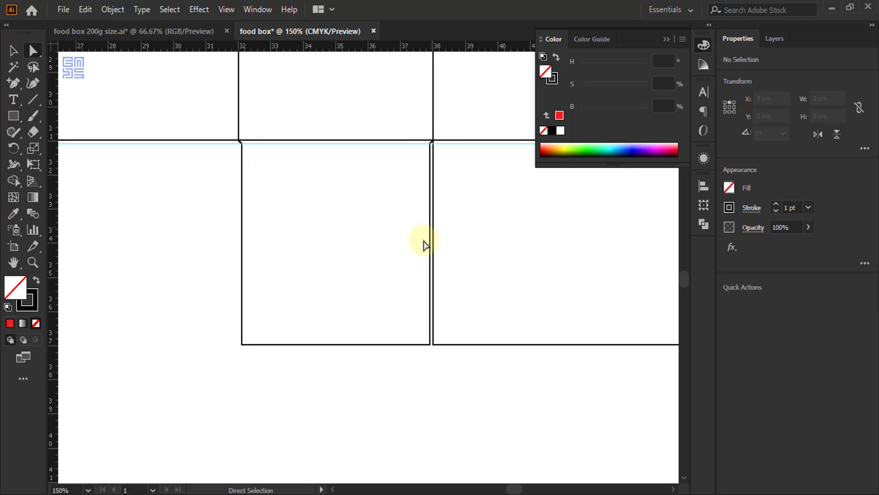
Delete the horizontal guide running across the top of the bottom flaps.
scroll(268, 275, down, 3)
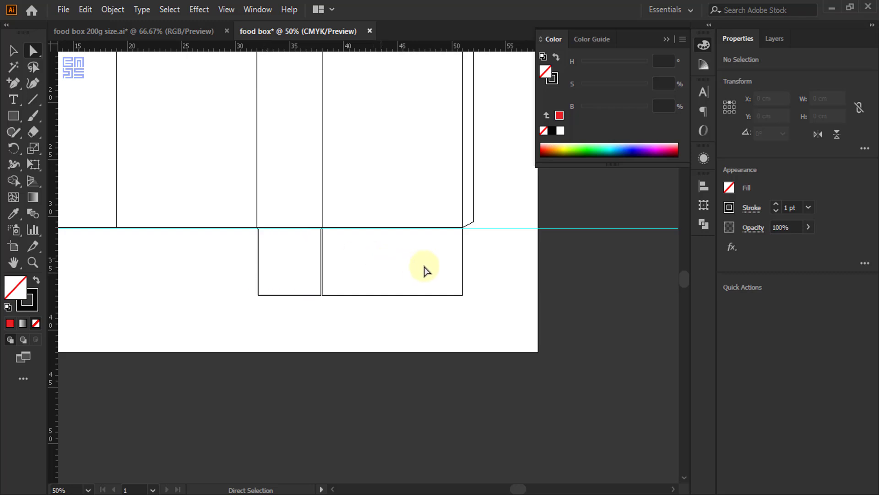
click(14, 51)
drag(500, 215, 538, 290)
key(Delete)
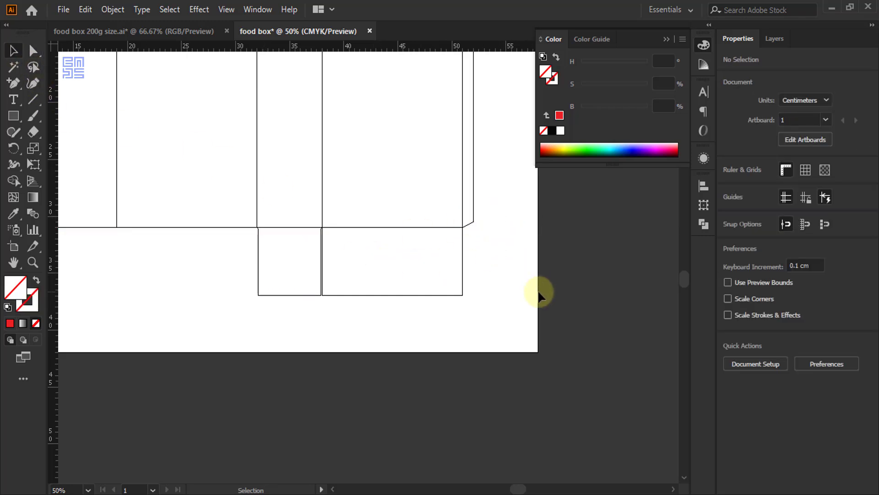
Duplicate both bottom flaps and place the copies 19 cm to the left, under the first two body panels.
scroll(504, 344, down, 1)
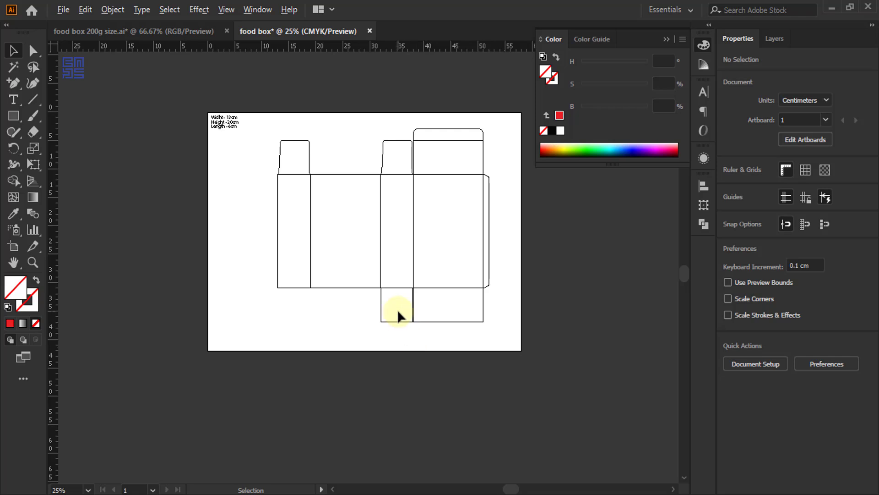
scroll(398, 310, up, 1)
drag(537, 297, 372, 315)
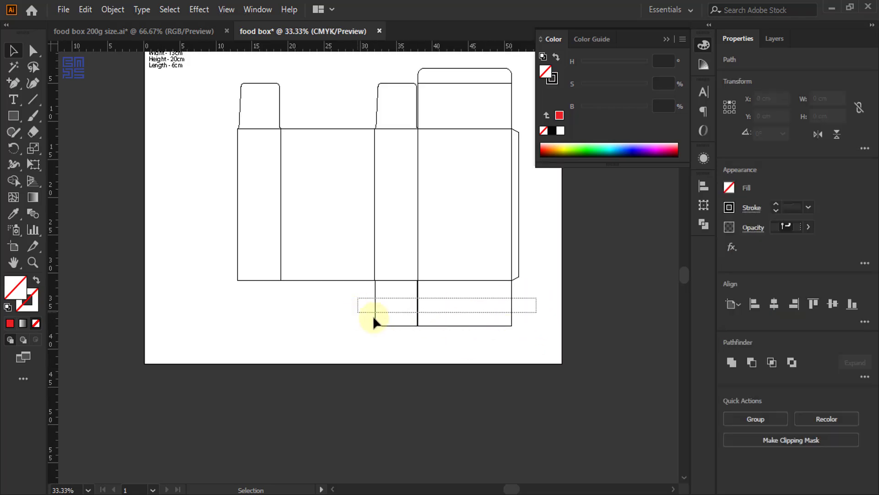
scroll(332, 296, up, 1)
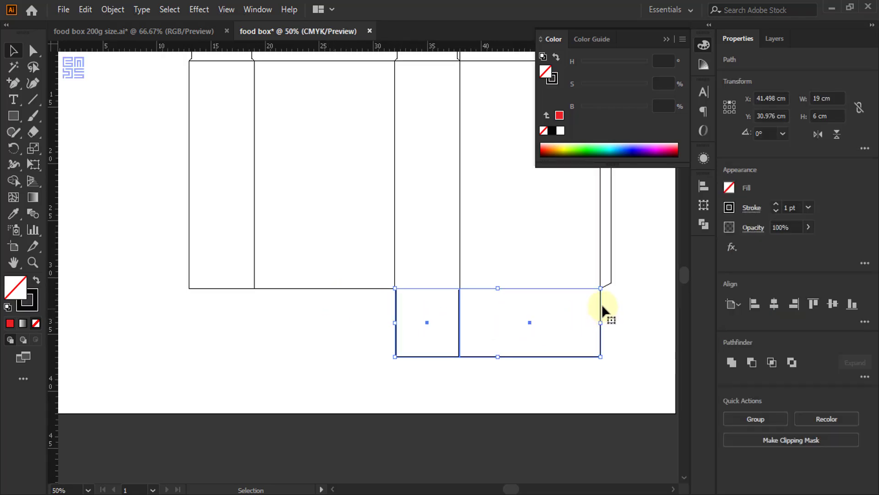
drag(598, 304, 395, 308)
scroll(255, 300, up, 7)
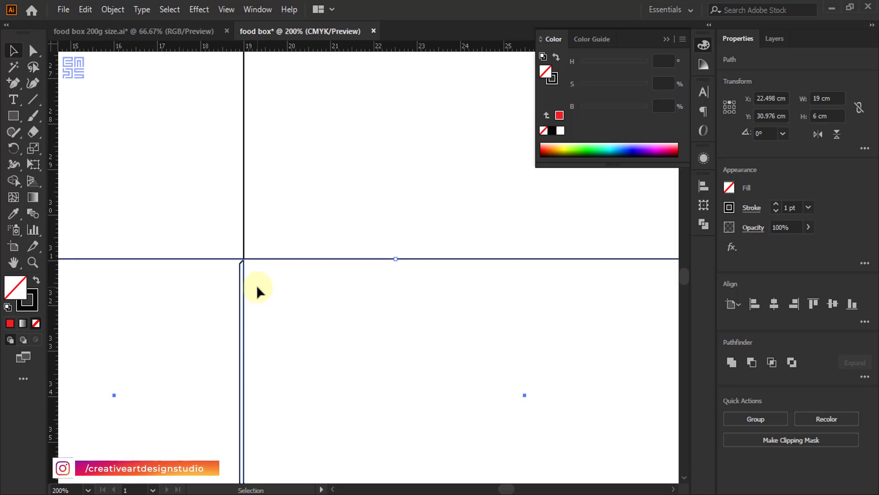
Examine in outline view how the copied flaps meet the corner between the first two body panels, and return to preview.
scroll(237, 273, up, 3)
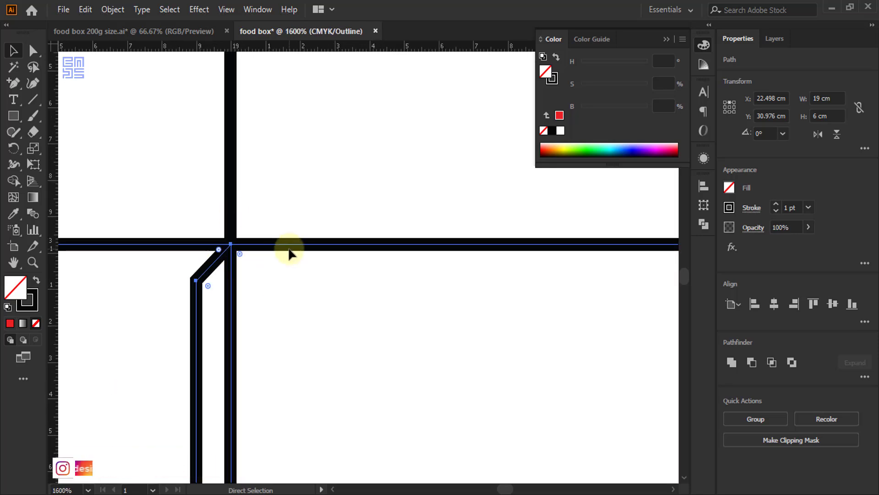
key(ctrl+y)
scroll(221, 243, up, 1)
scroll(221, 243, up, 1)
key(a)
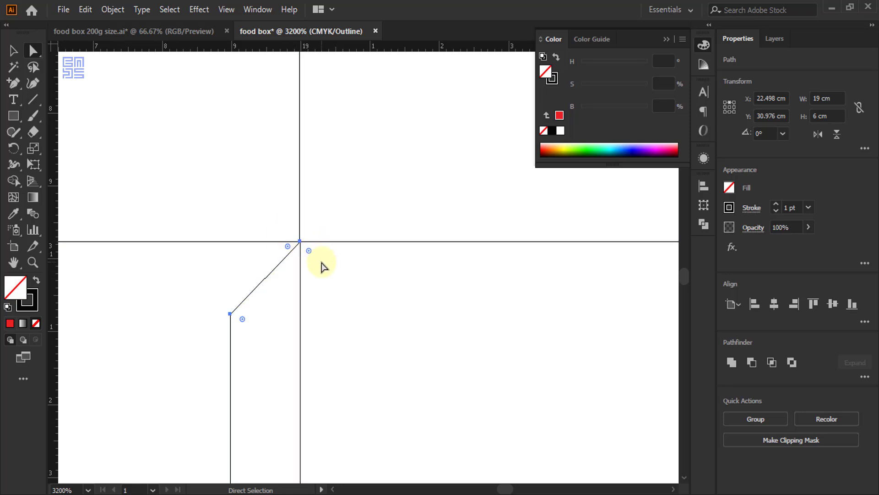
key(v)
key(ctrl+y)
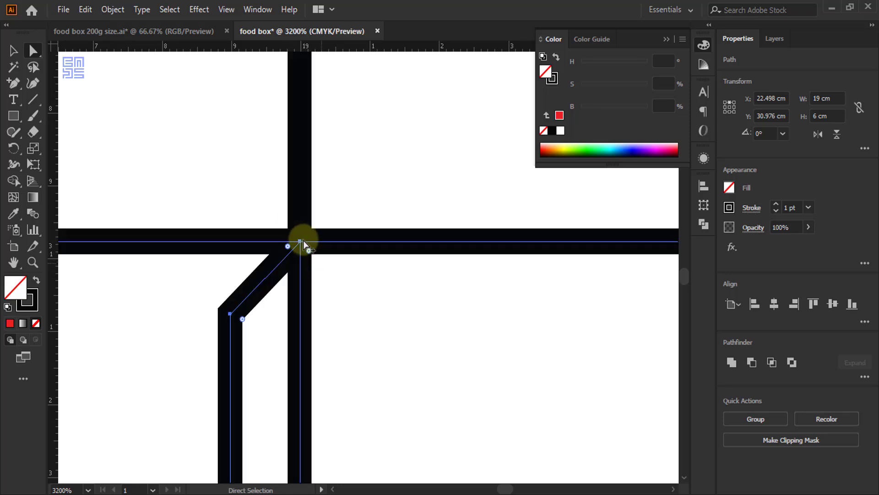
key(a)
scroll(265, 240, down, 2)
scroll(266, 239, down, 6)
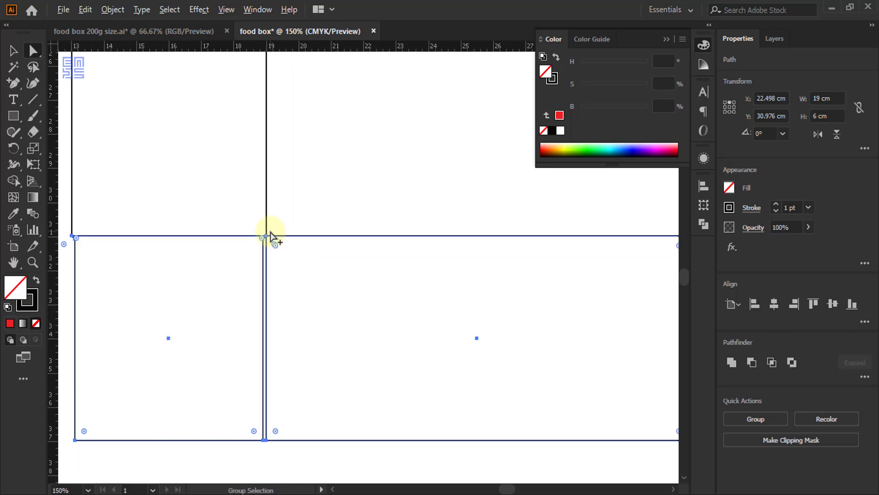
Deselect the copied flaps and review the full row of bottom flaps against the rest of the dieline.
click(13, 51)
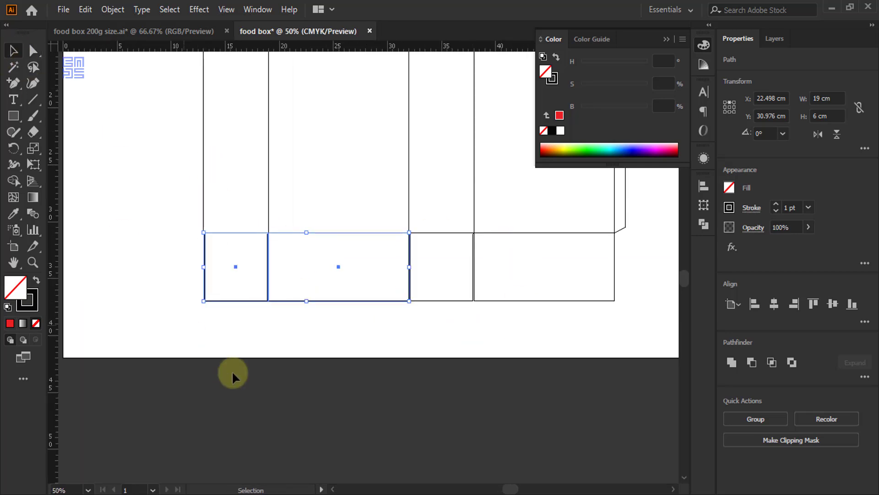
click(619, 334)
scroll(488, 290, up, 1)
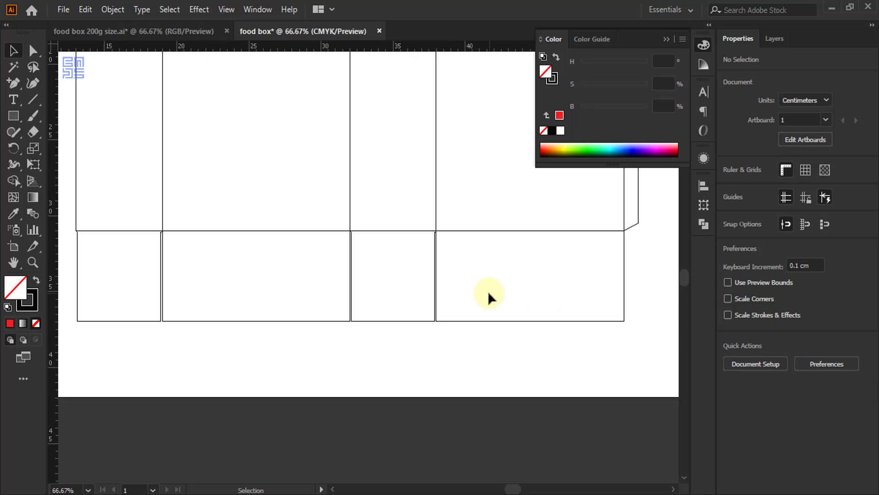
scroll(488, 295, down, 2)
scroll(438, 266, up, 2)
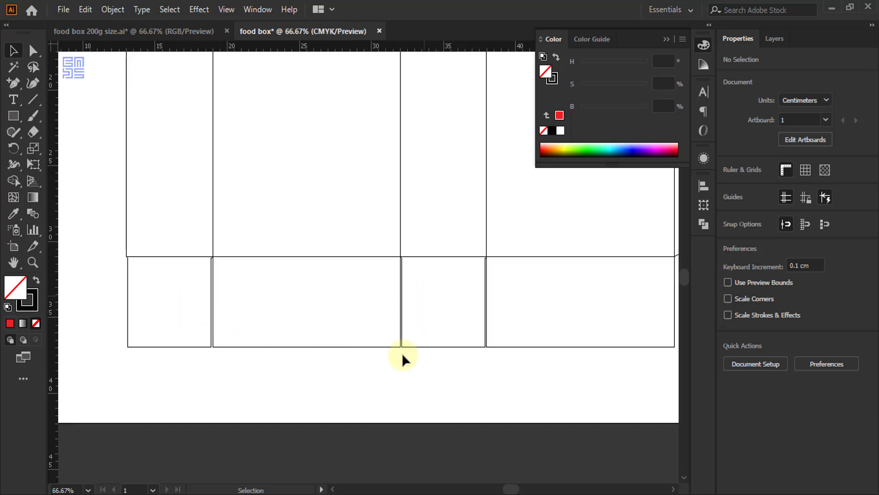
scroll(139, 298, down, 2)
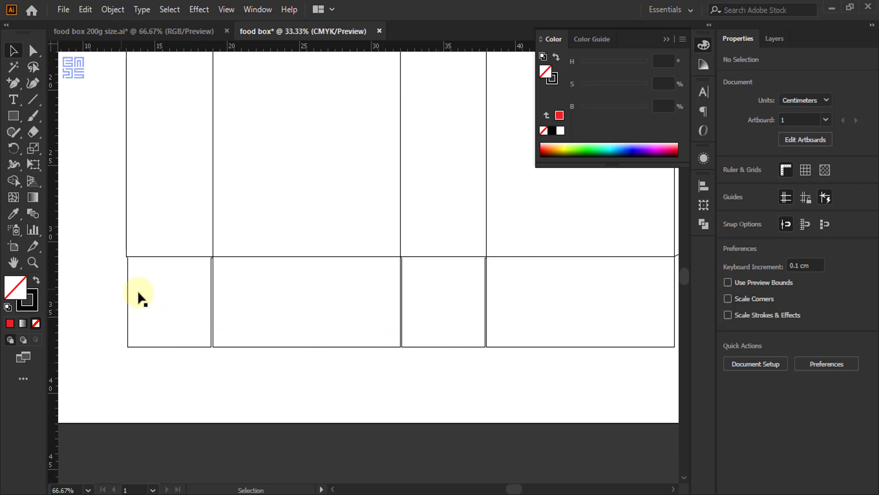
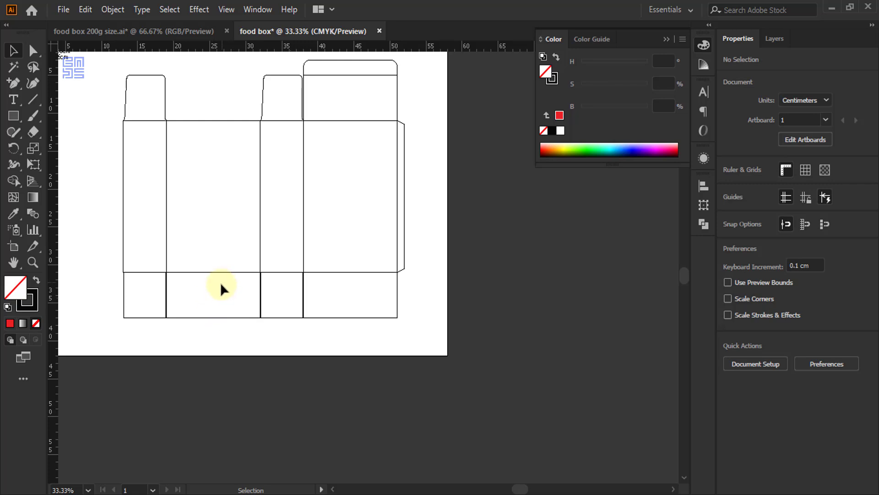
scroll(236, 363, up, 2)
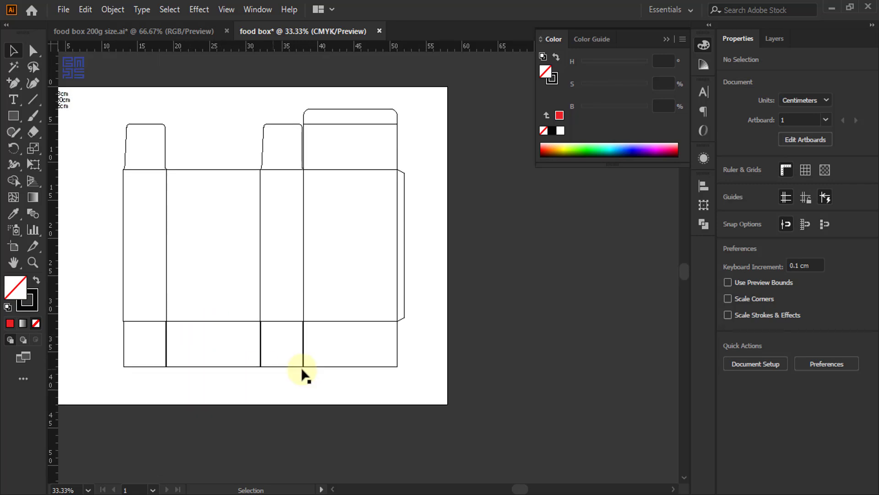
Delete the width, height and length text note from the artboard's upper-left corner.
scroll(355, 351, down, 1)
drag(156, 131, 67, 197)
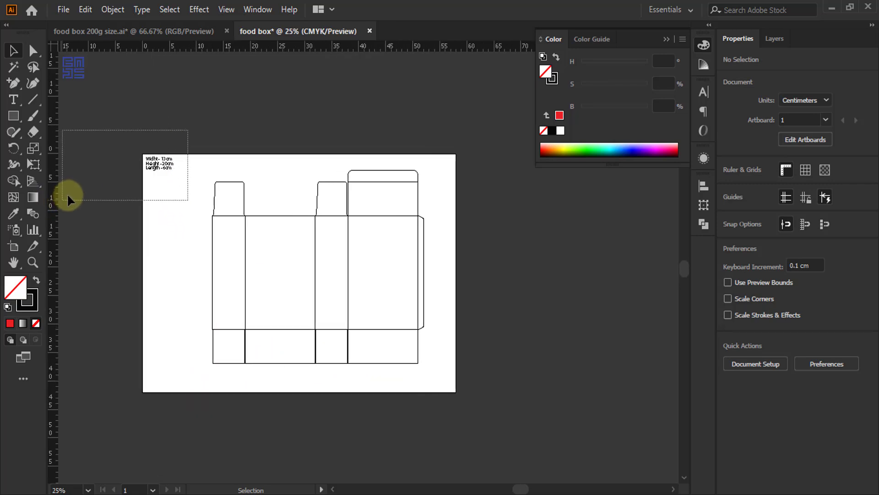
drag(166, 204, 166, 204)
key(Delete)
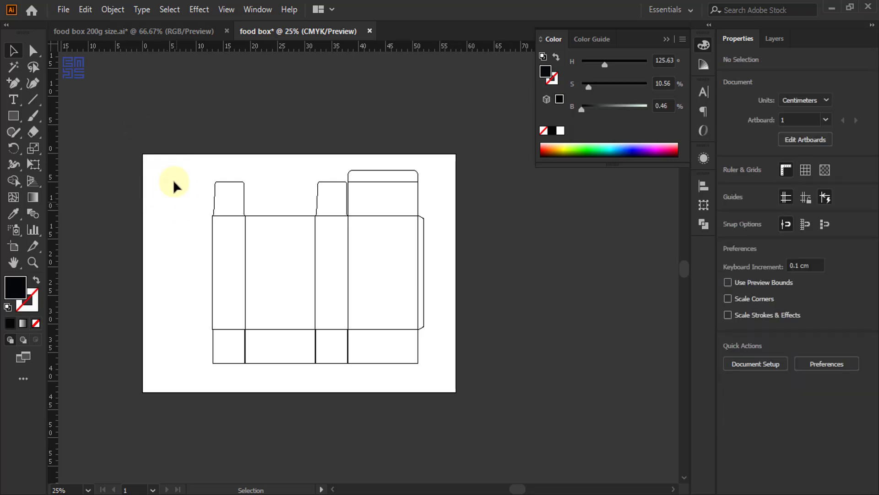
Select all the panels and flaps of the box dieline and group them.
drag(186, 135, 439, 376)
drag(395, 353, 395, 353)
key(a)
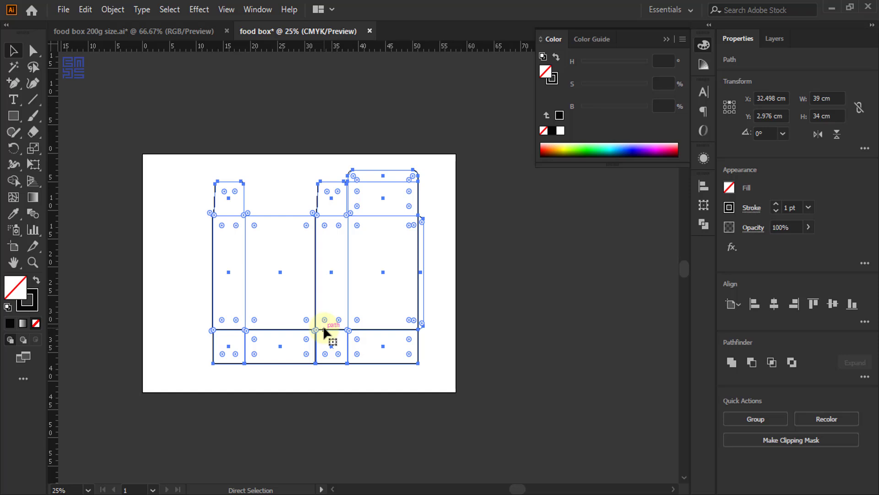
key(ctrl+g)
key(v)
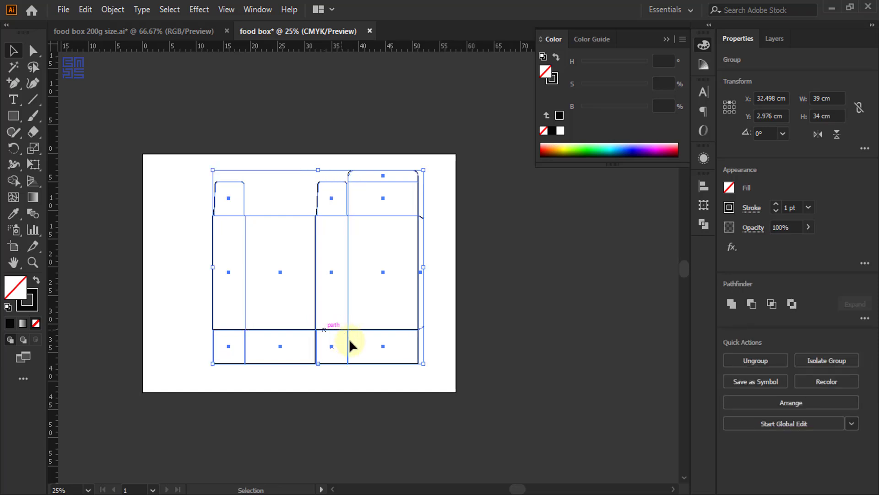
Align the grouped dieline to the artboard, centring it both horizontally and vertically, and deselect it.
click(703, 187)
click(674, 296)
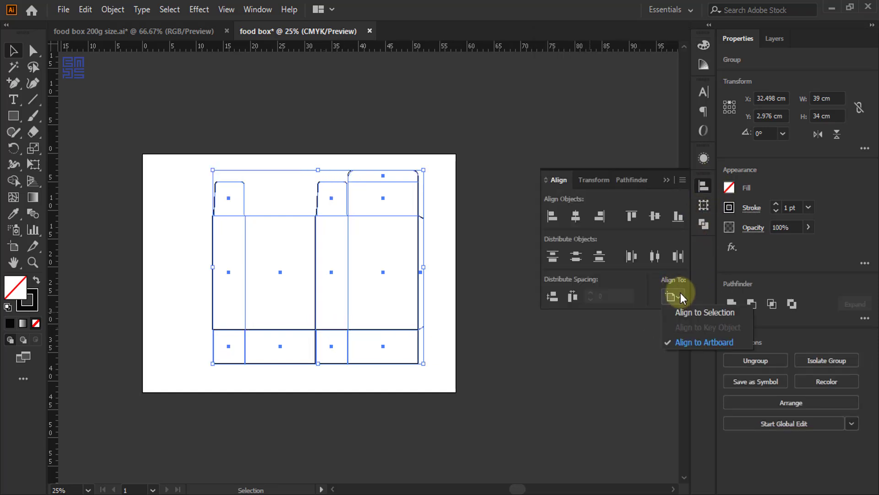
click(688, 344)
click(576, 217)
click(655, 216)
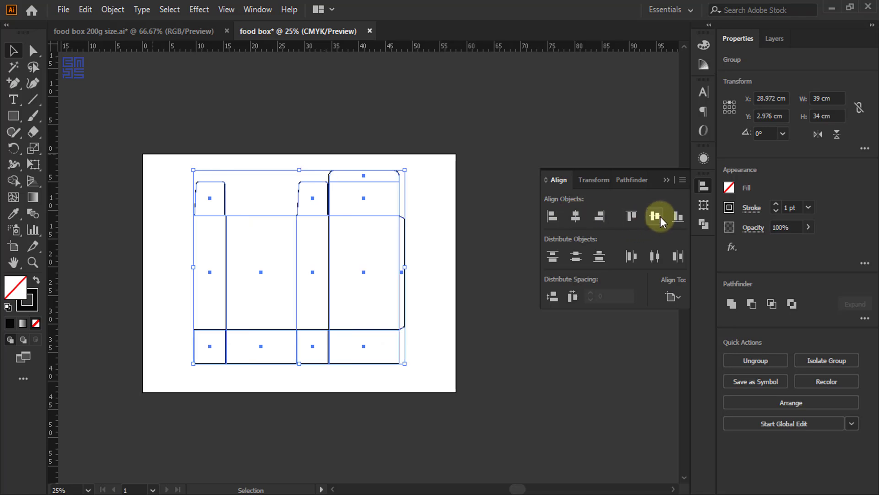
click(506, 302)
Shrink the artboard symmetrically around the centred dieline to 43.24 cm wide and 38.01 cm high.
click(14, 246)
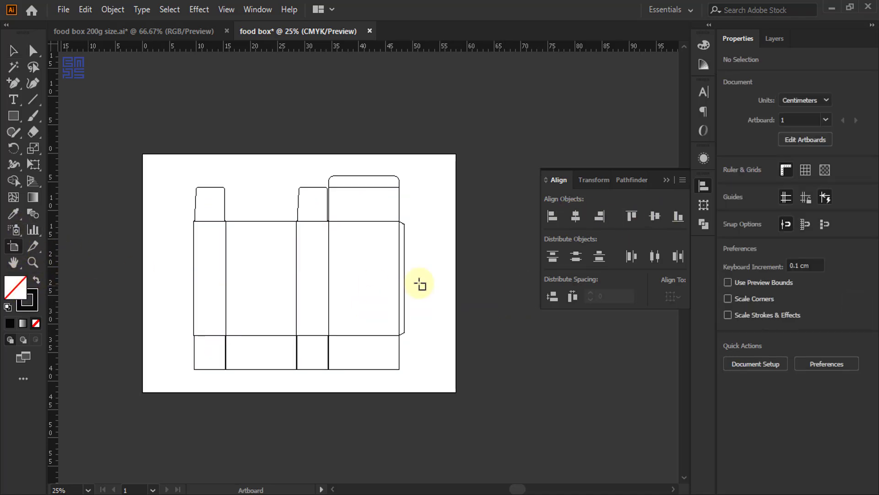
click(435, 270)
scroll(406, 275, up, 1)
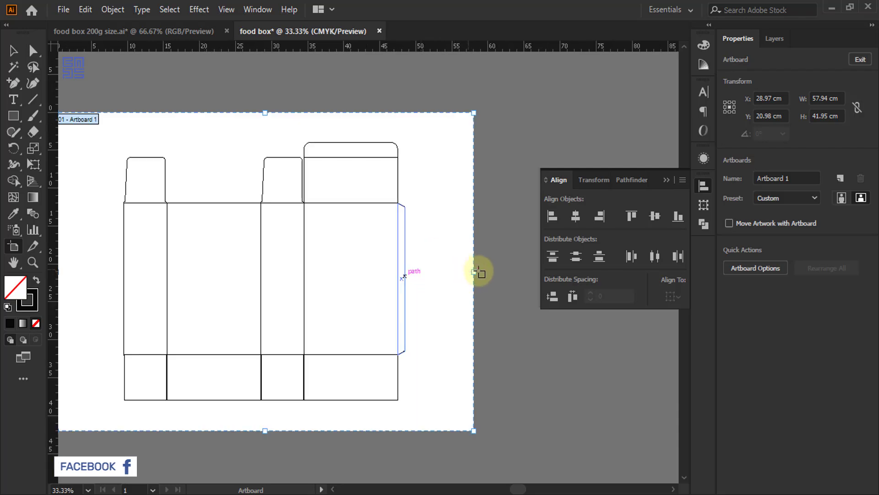
drag(474, 272, 420, 275)
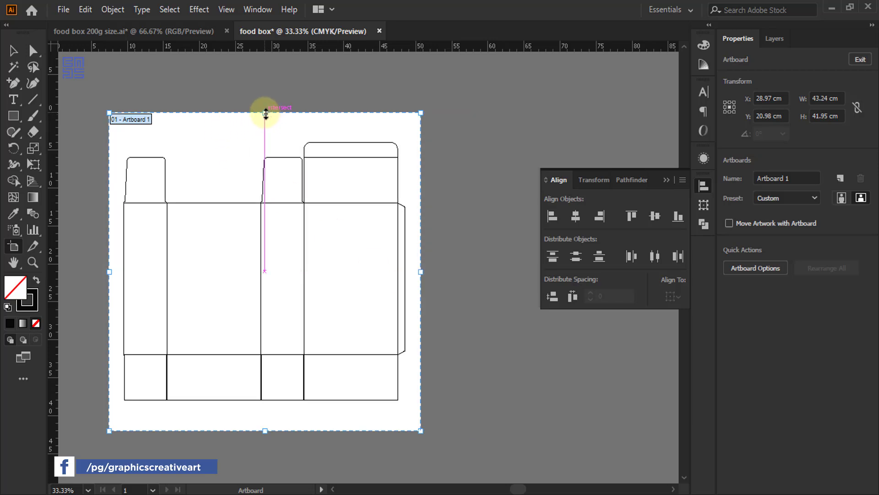
drag(266, 113, 266, 128)
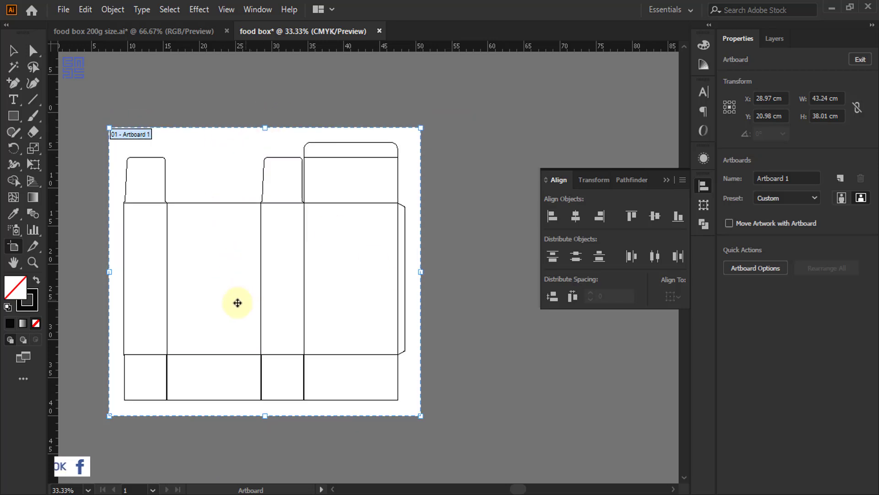
click(12, 50)
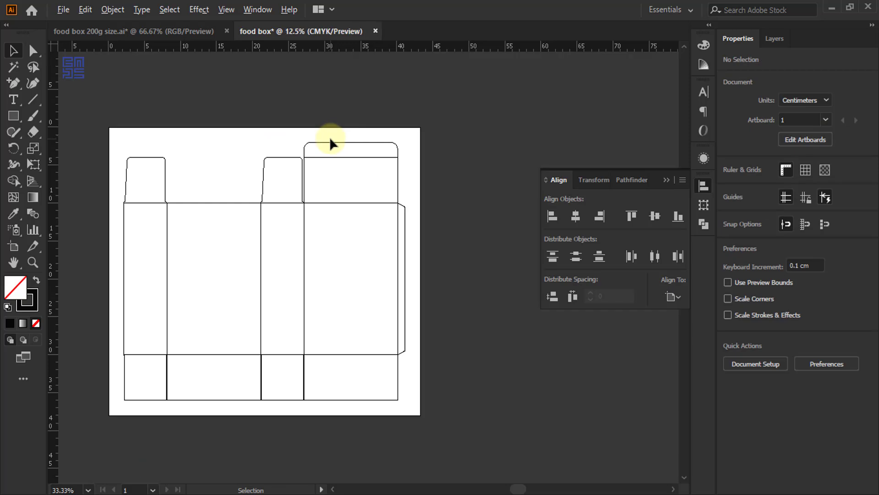
Select the whole dieline, ungroup it into separate paths, and deselect everything.
scroll(332, 142, down, 3)
scroll(334, 141, up, 1)
drag(409, 140, 297, 235)
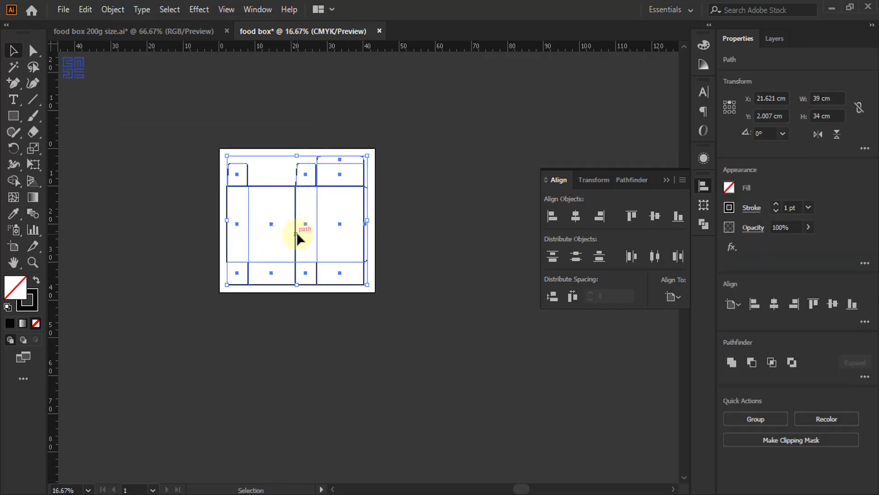
click(408, 182)
Create a new layer above Layer 1 and name it "crease line".
click(775, 38)
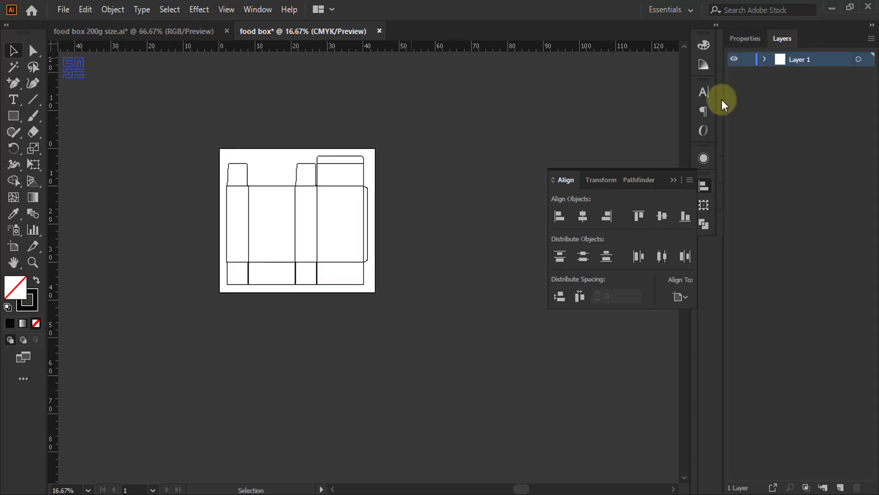
click(680, 180)
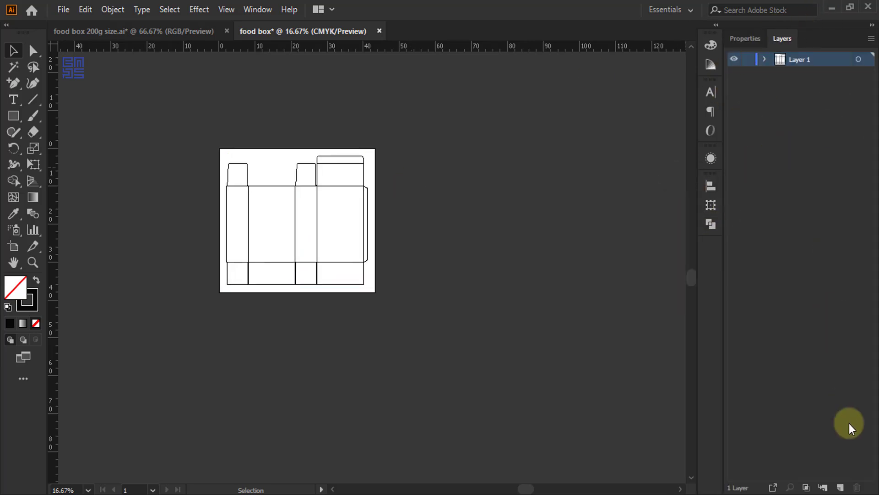
click(840, 487)
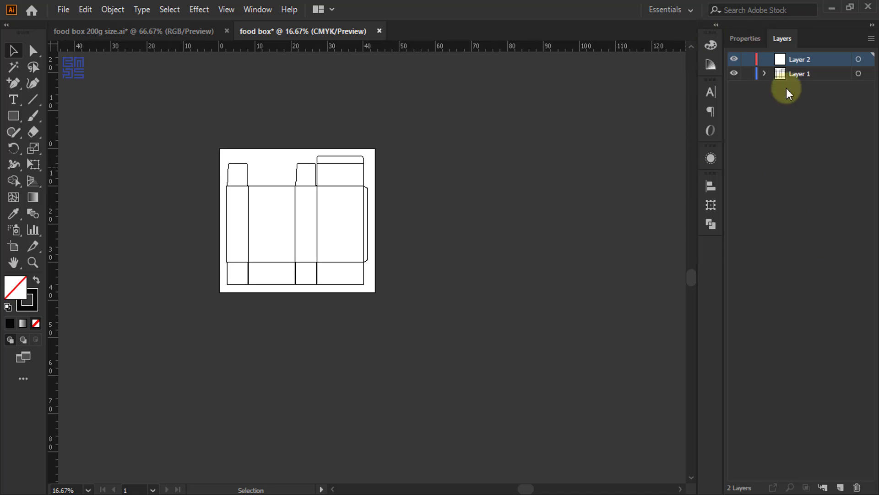
double_click(803, 60)
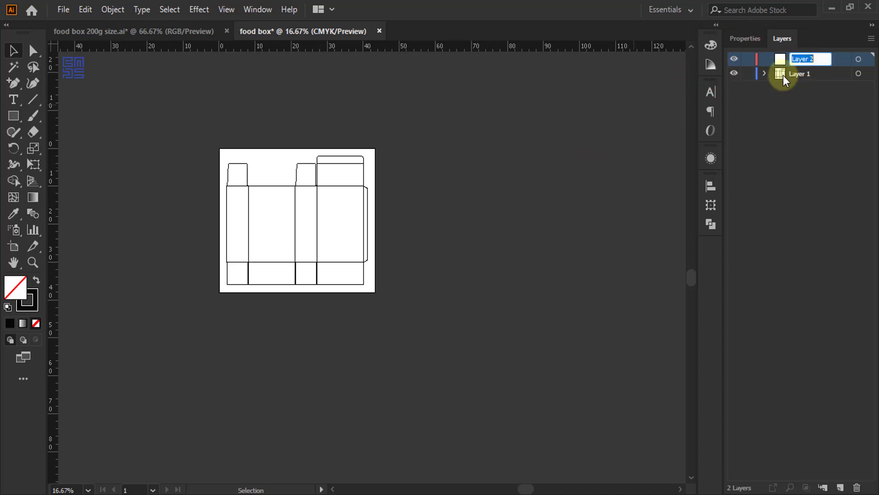
key(BackSpace)
text(crease line)
key(Return)
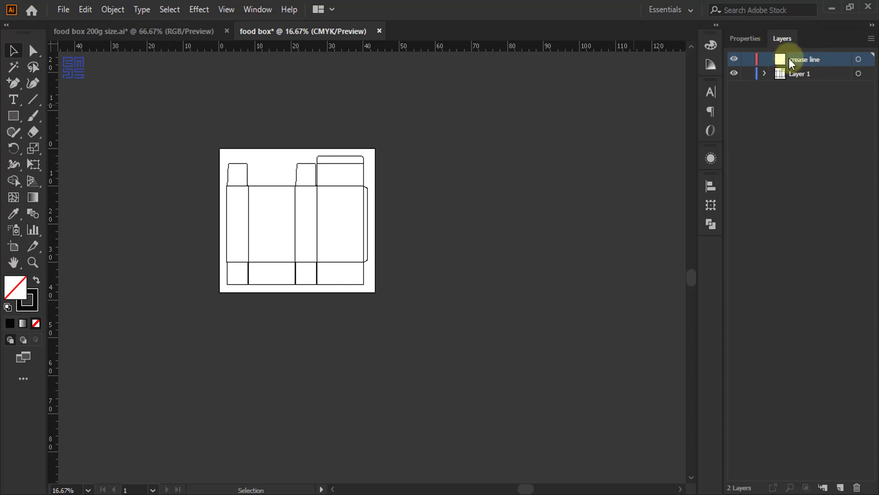
Examine the side fold edge on the box picture in the food box 200g size document, and return to the dieline document.
scroll(281, 191, up, 3)
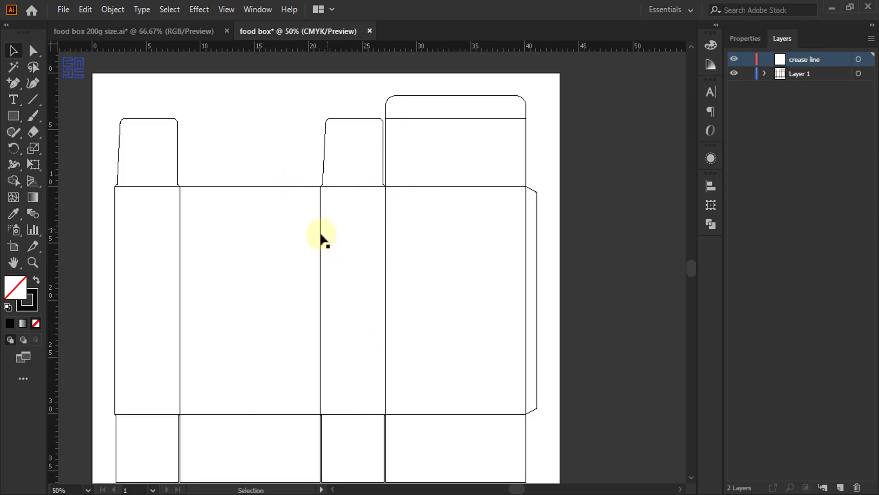
click(192, 31)
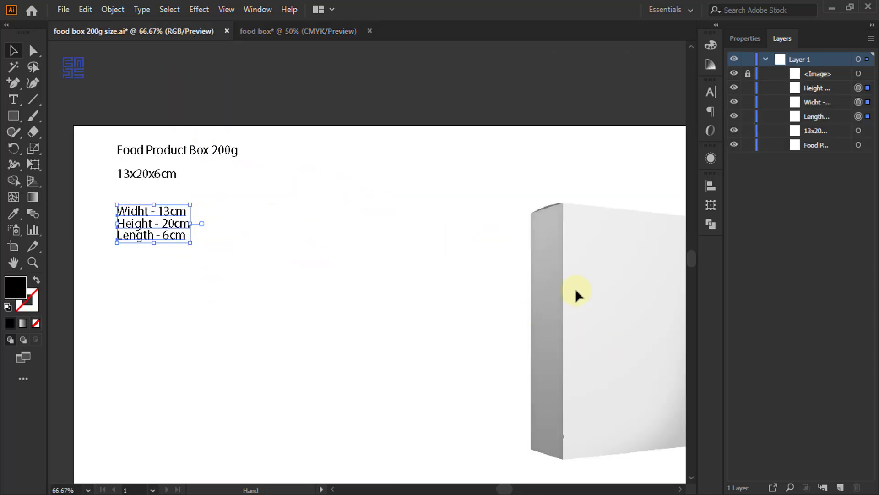
scroll(634, 332, up, 3)
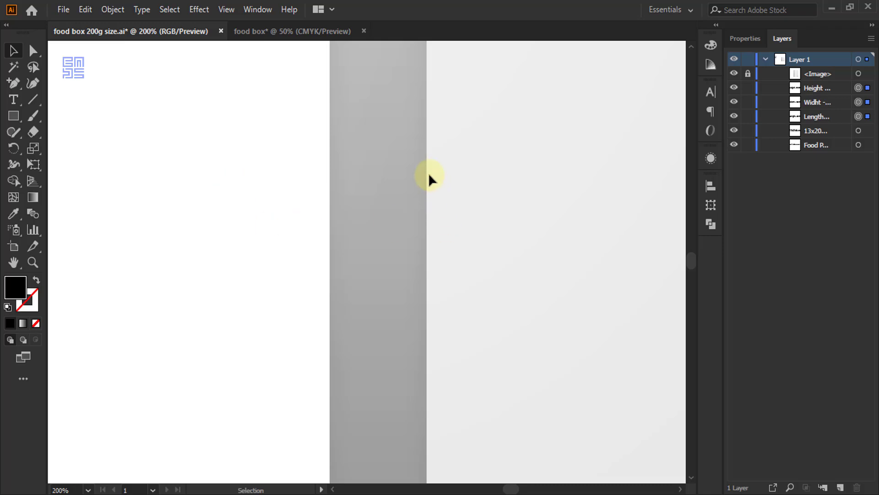
scroll(246, 258, down, 3)
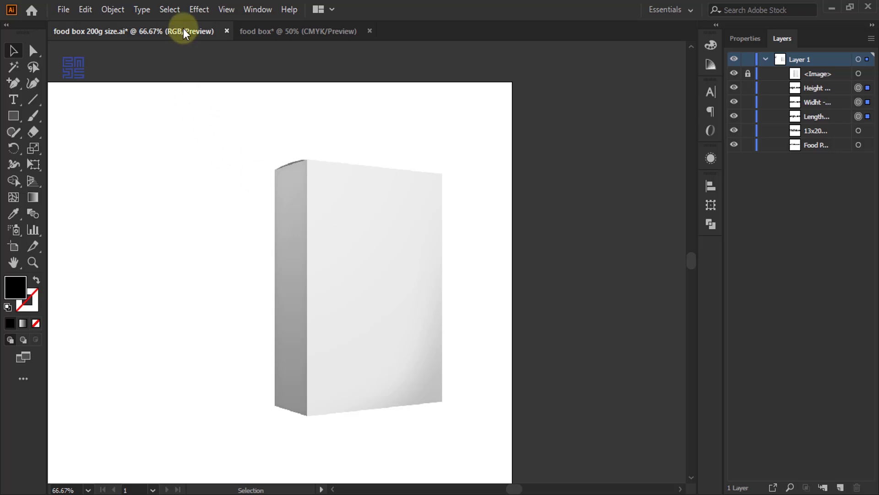
click(270, 32)
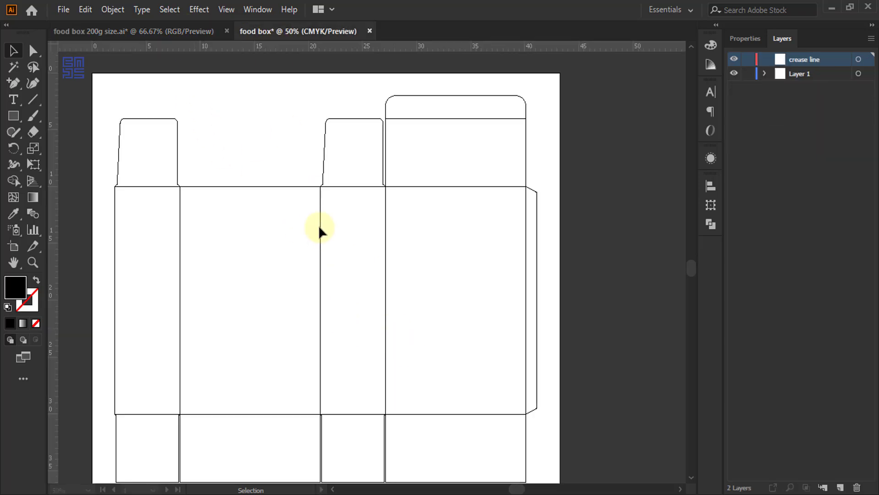
click(319, 231)
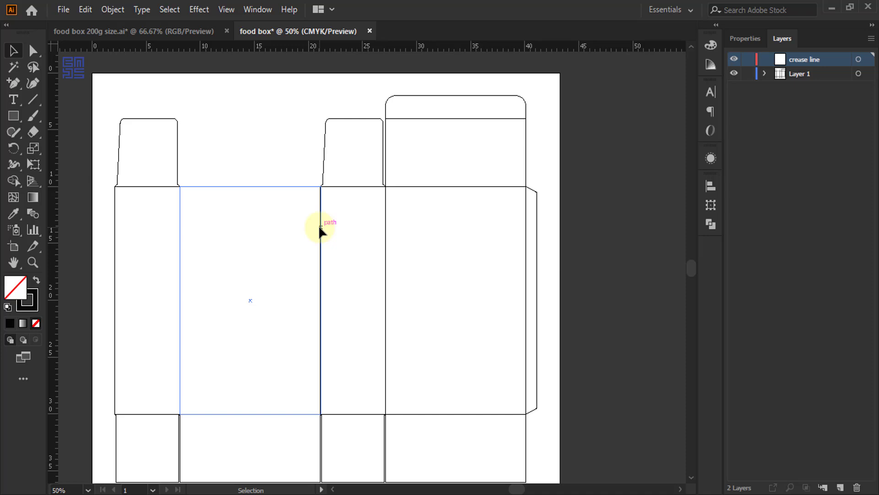
click(340, 210)
scroll(327, 159, down, 1)
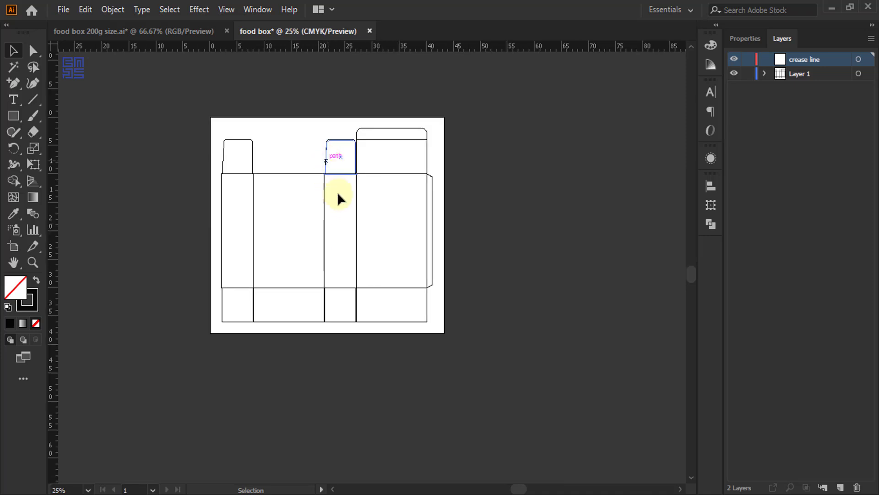
click(332, 174)
scroll(331, 173, up, 1)
click(344, 103)
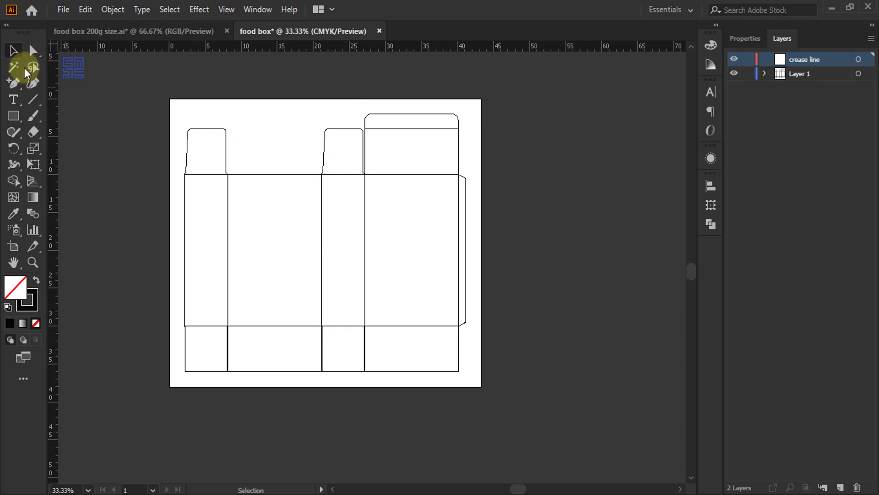
Select only the fold segments between the panels, top flaps, bottom flaps and glue tab with the Direct Selection tool.
click(32, 50)
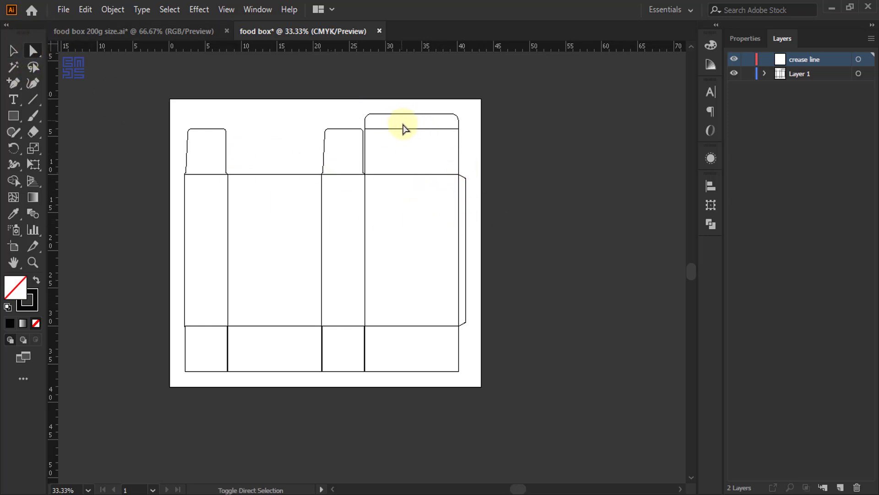
drag(402, 122, 421, 355)
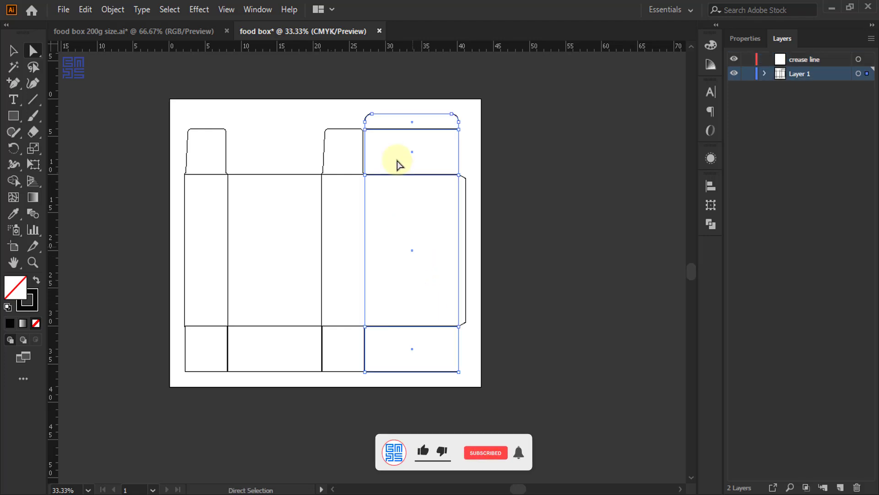
drag(337, 166, 342, 344)
drag(262, 247, 253, 294)
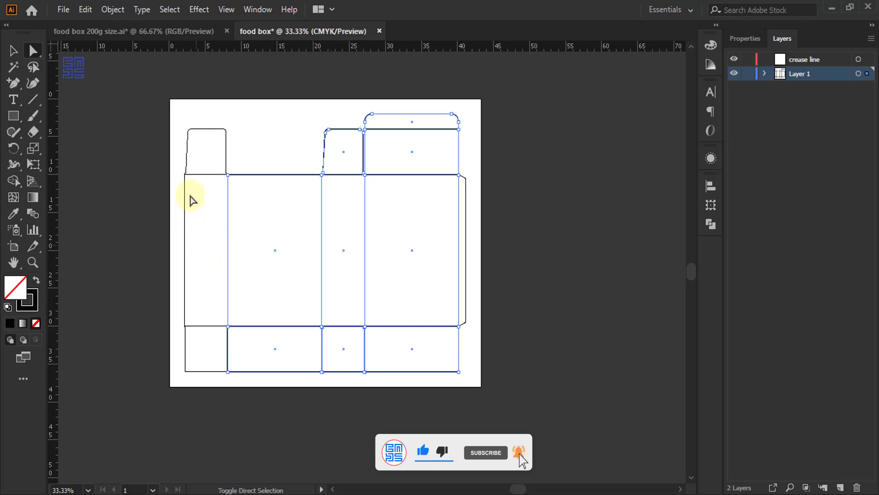
drag(201, 155, 210, 355)
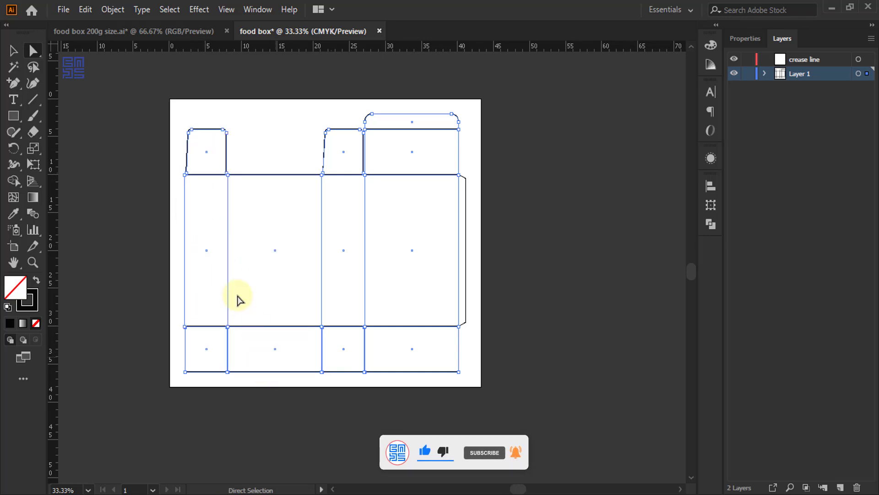
drag(201, 219, 462, 259)
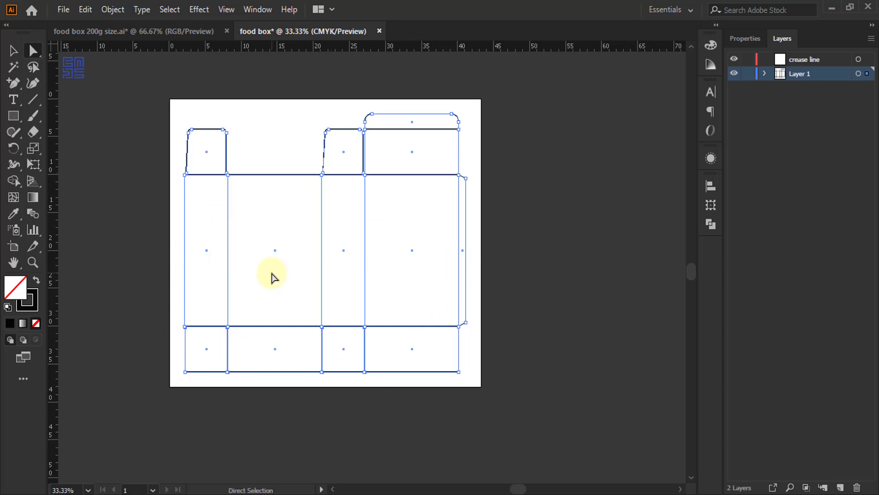
Try to cut the selected fold segments out of Layer 1.
key(v)
key(ctrl+x)
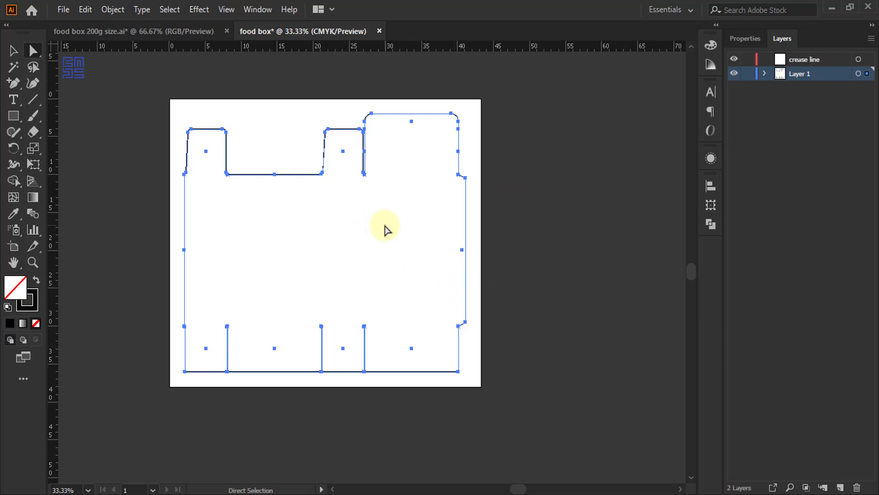
key(v)
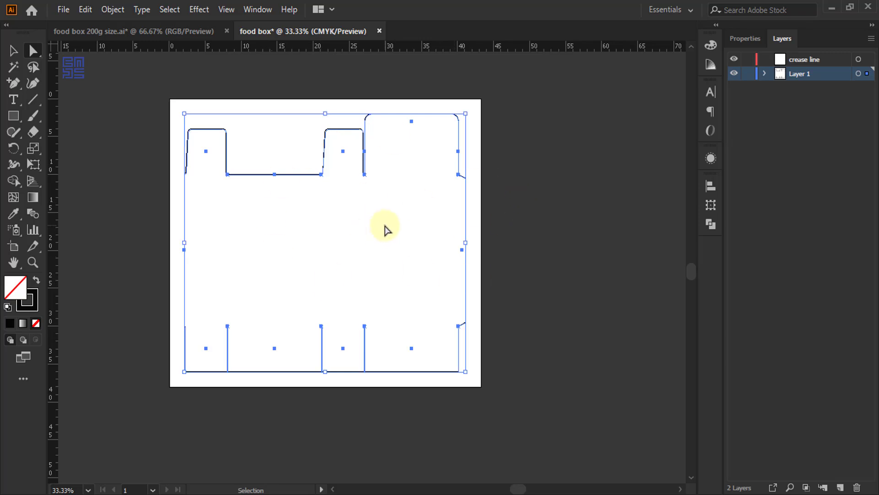
key(a)
Copy the selected fold segments and paste them in place on the crease line layer.
click(85, 9)
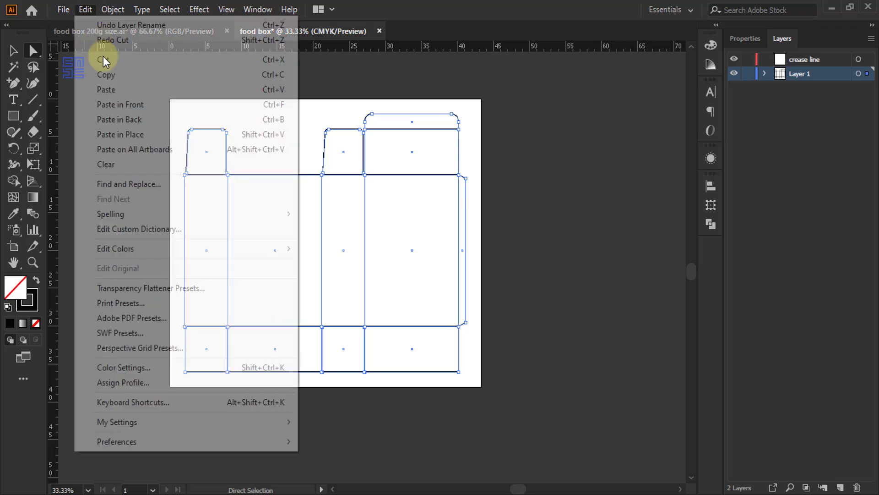
click(116, 78)
click(802, 60)
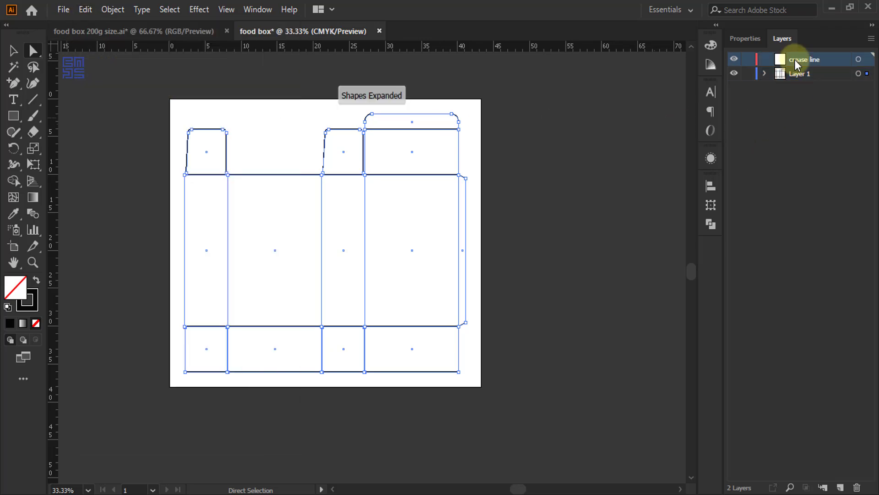
click(85, 9)
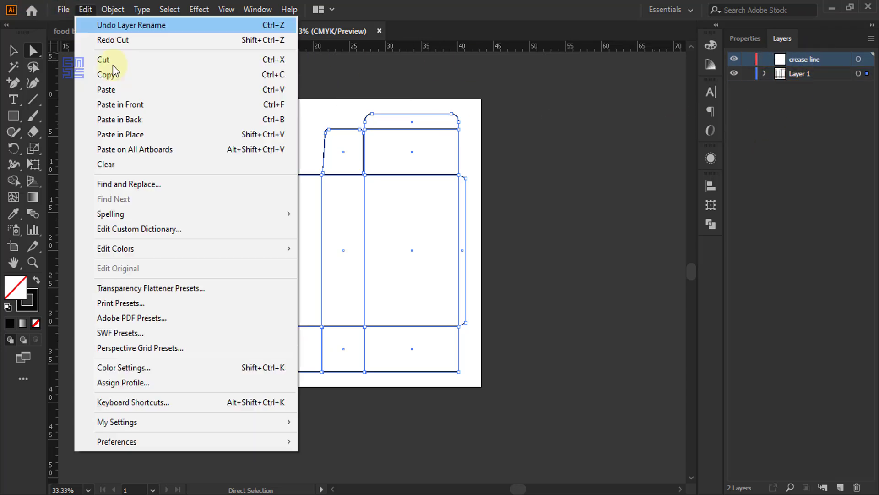
click(138, 133)
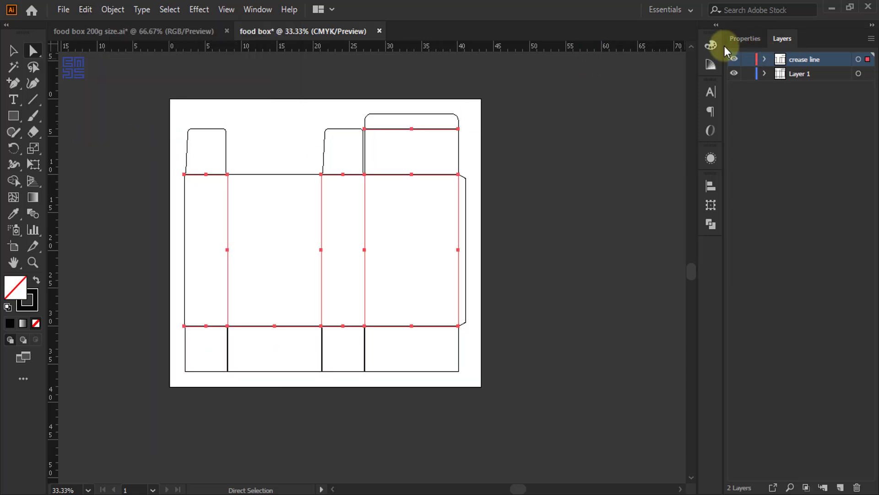
Set the stroke colour of the selected crease lines to light blue with H 193, S 100 and B 100.
scroll(369, 177, up, 6)
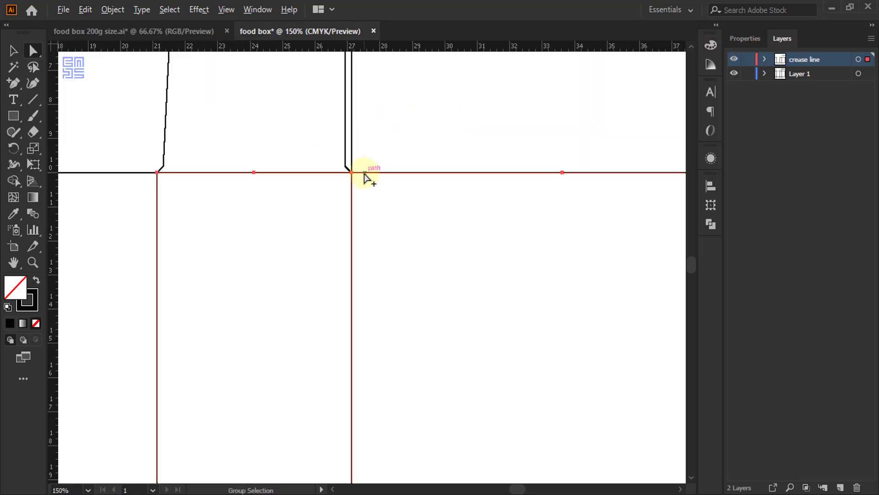
click(704, 57)
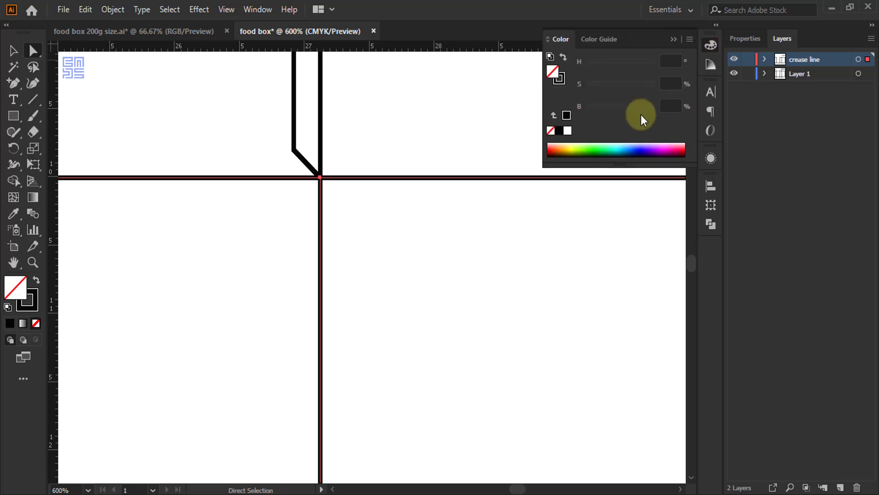
click(560, 80)
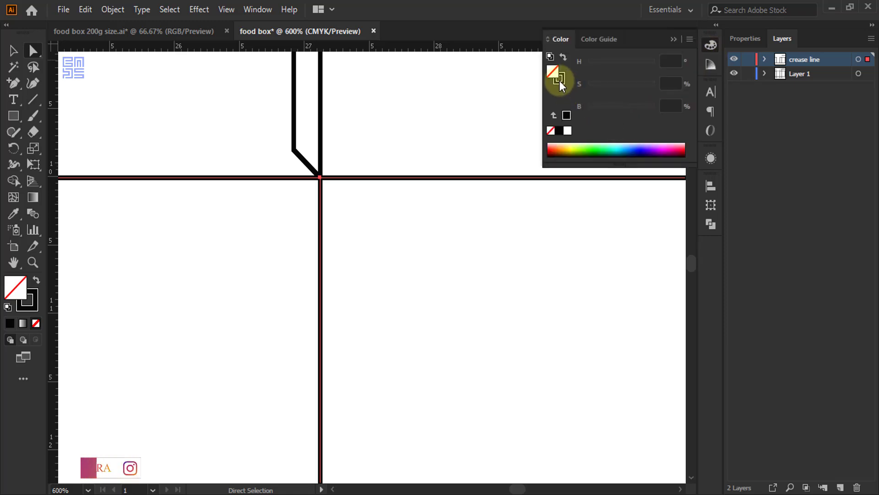
click(635, 149)
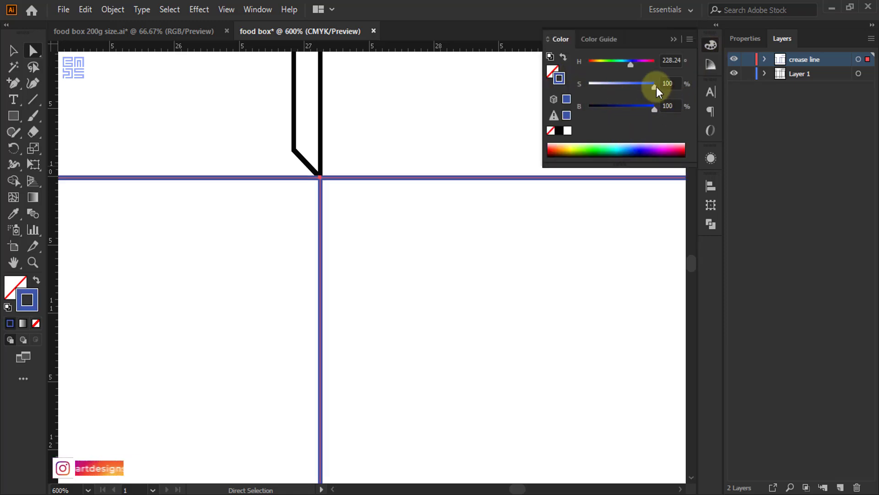
drag(630, 64, 623, 65)
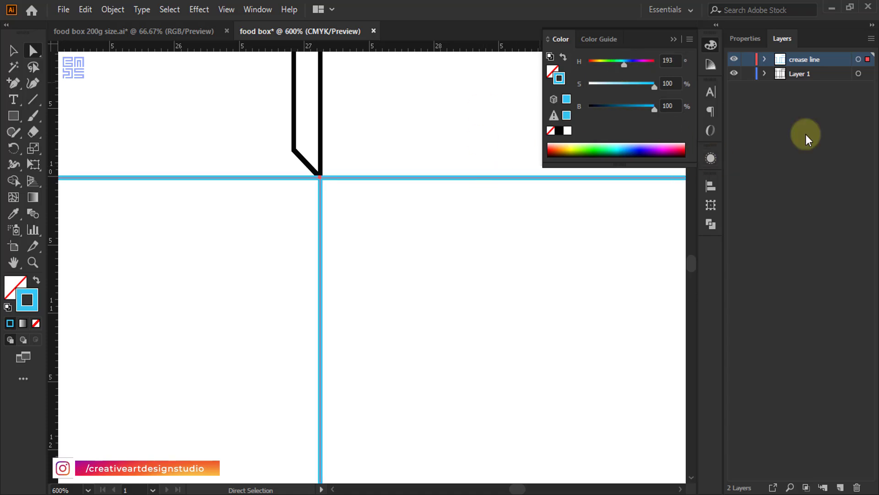
Turn the crease lines into dashed strokes with a 5 pt dash and close the colour settings.
click(752, 37)
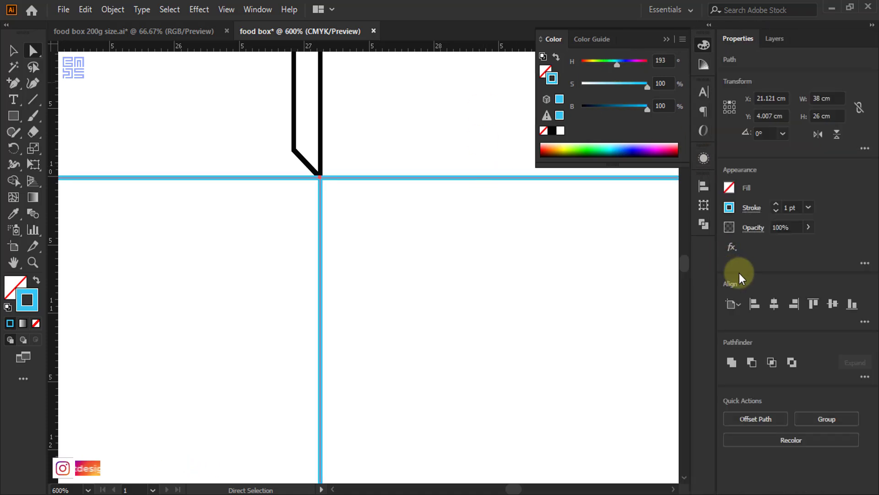
click(751, 208)
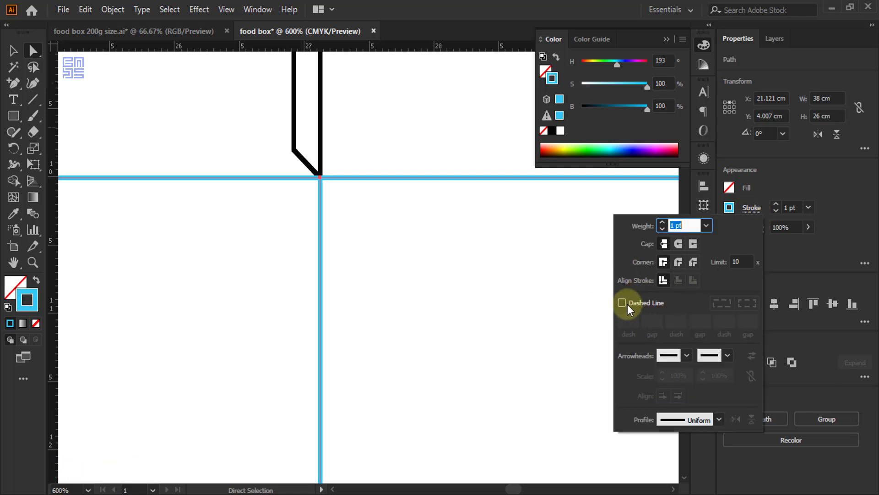
click(628, 304)
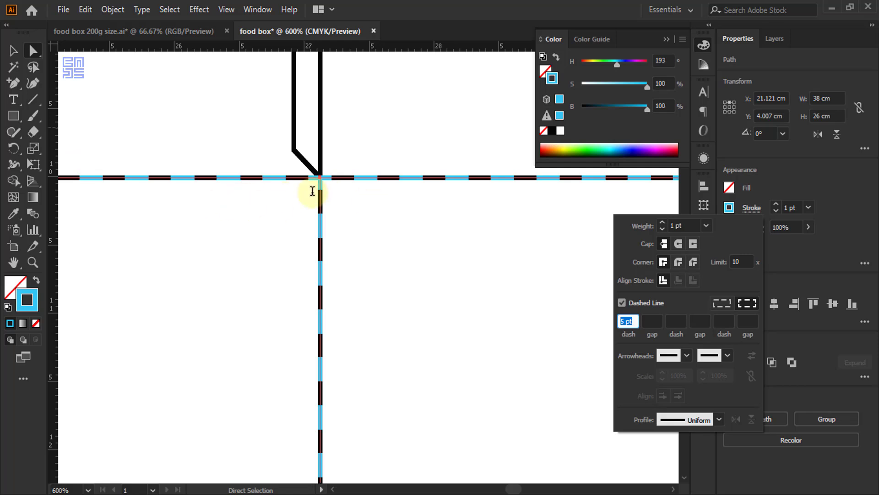
click(787, 189)
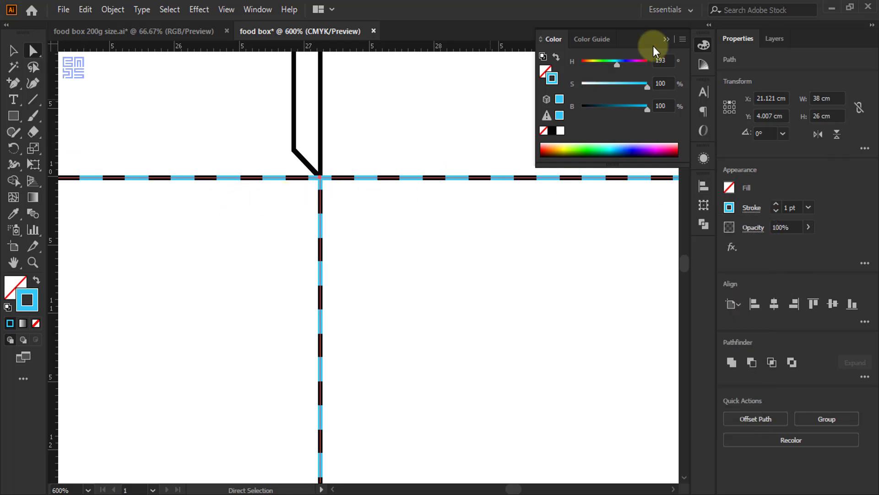
click(668, 37)
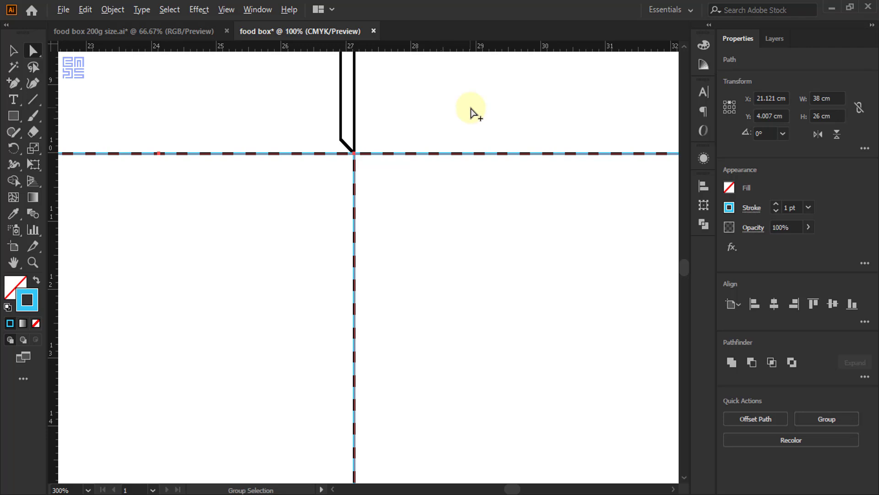
Hide the crease line layer so only the Layer 1 dieline shows.
key(ctrl+minus)
key(ctrl+minus)
key(ctrl+minus)
key(ctrl+minus)
key(ctrl+minus)
key(ctrl+minus)
key(ctrl+minus)
key(ctrl+minus)
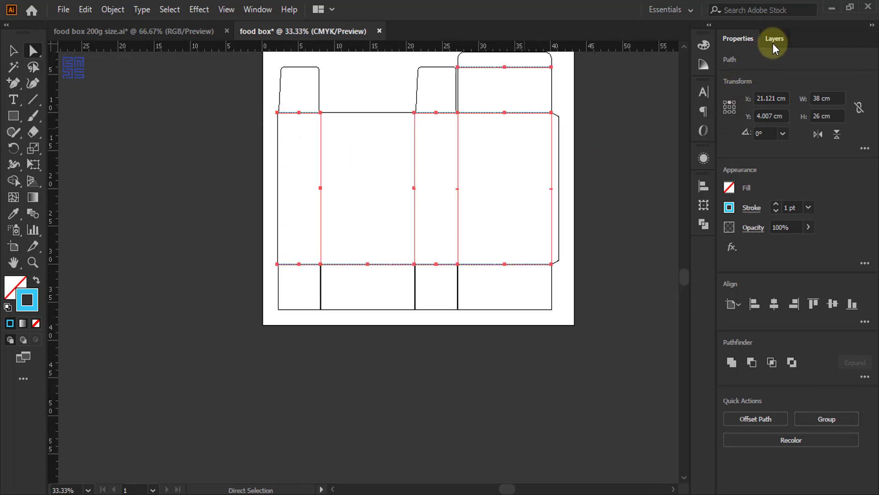
click(774, 39)
click(733, 63)
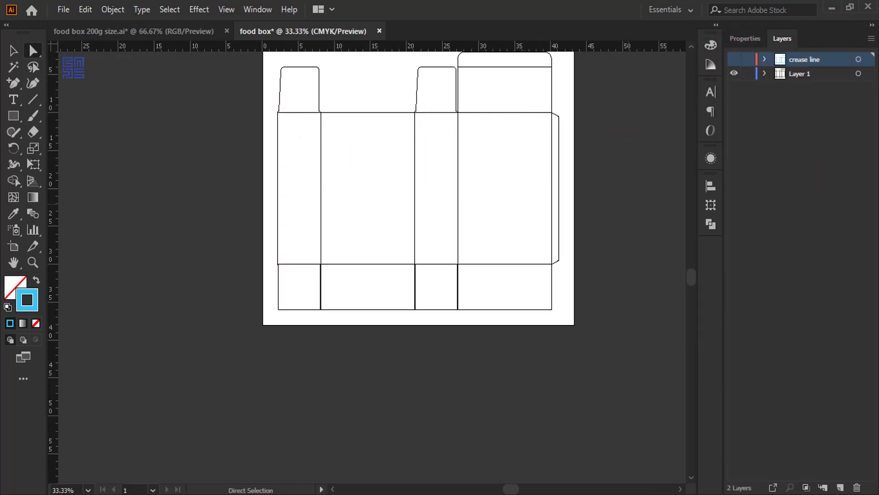
Create a new layer above the crease line layer and name it bleed.
click(840, 487)
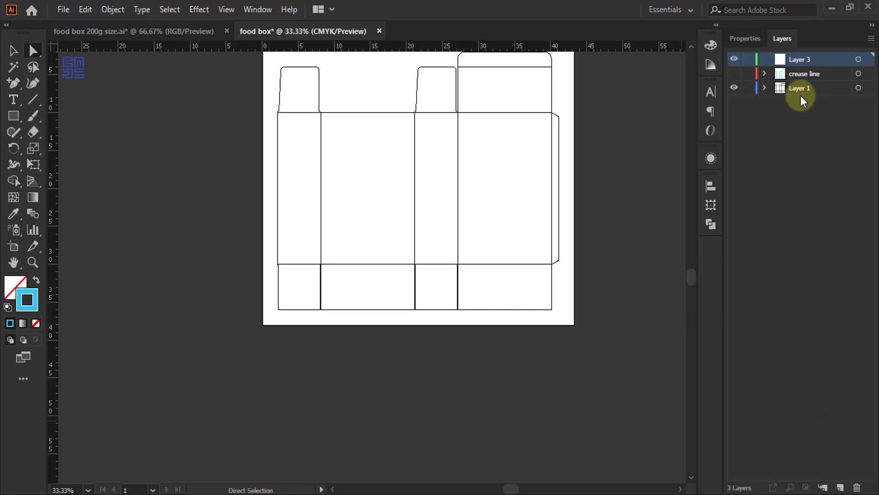
double_click(801, 59)
text(ble)
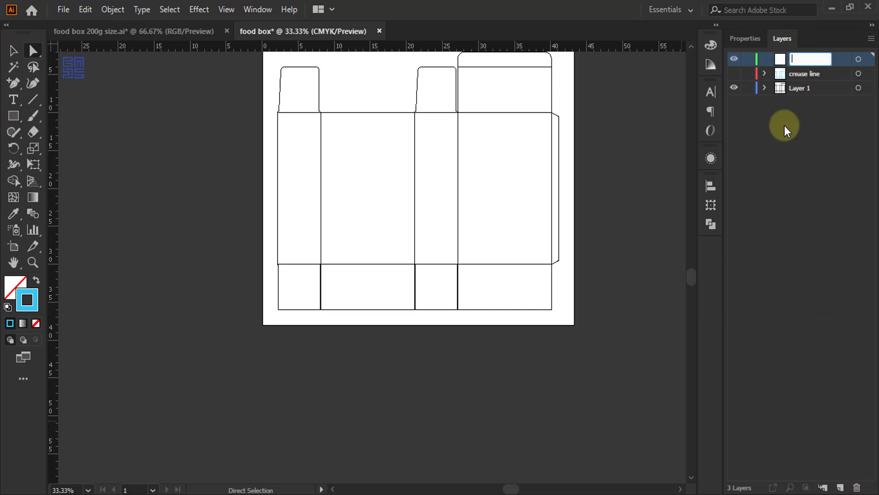
text(ed)
key(Return)
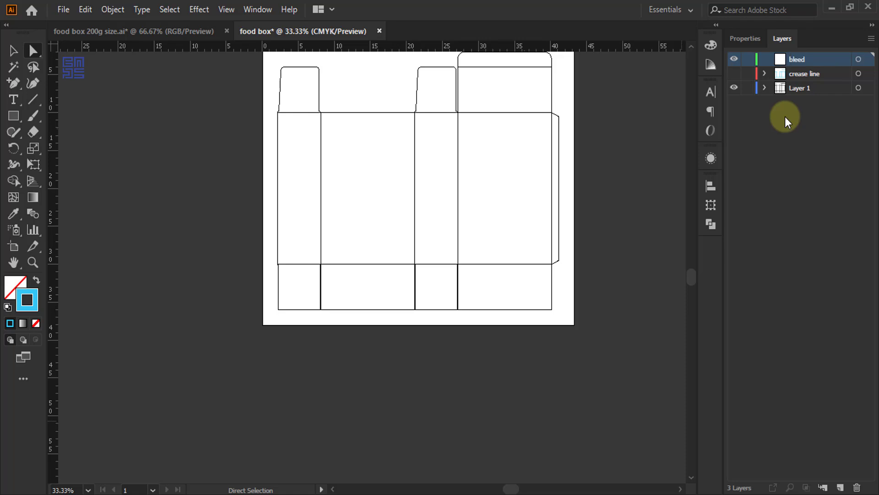
Select all dieline shapes on Layer 1 and unite them into a single box outline with Pathfinder.
scroll(319, 372, up, 3)
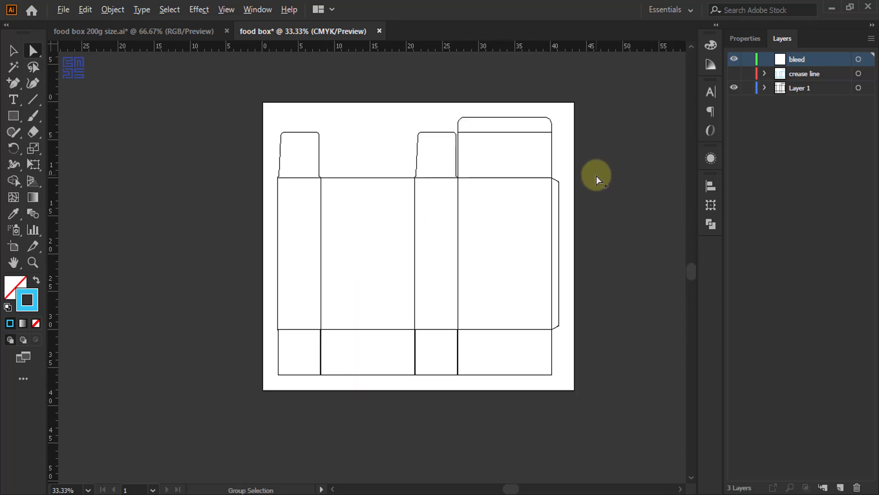
alt+scroll(593, 177, up, 2)
alt+scroll(501, 151, down, 2)
click(13, 50)
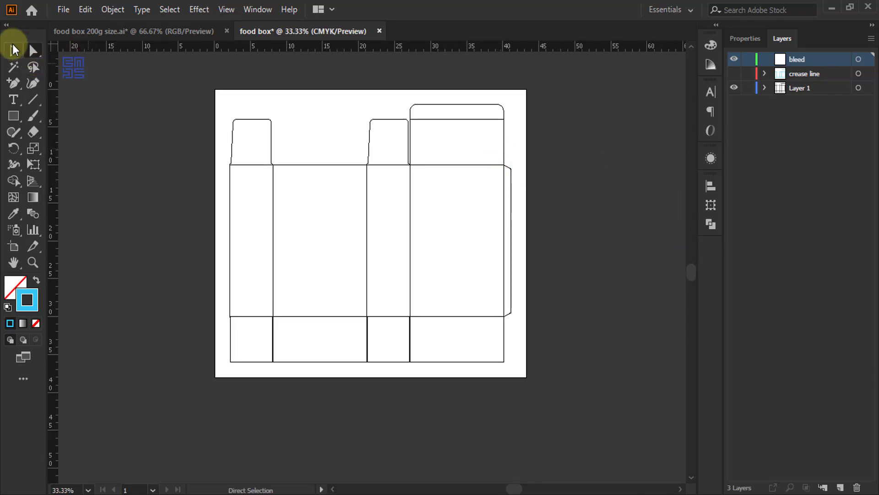
drag(165, 59, 628, 385)
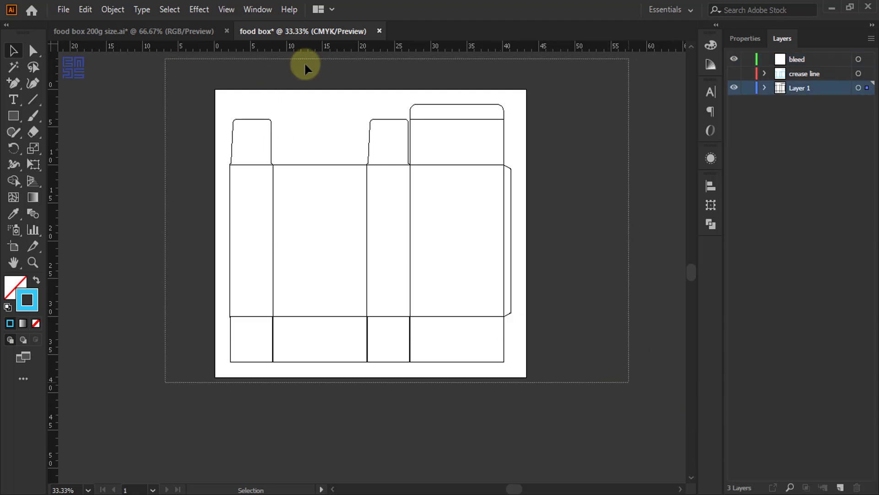
click(709, 223)
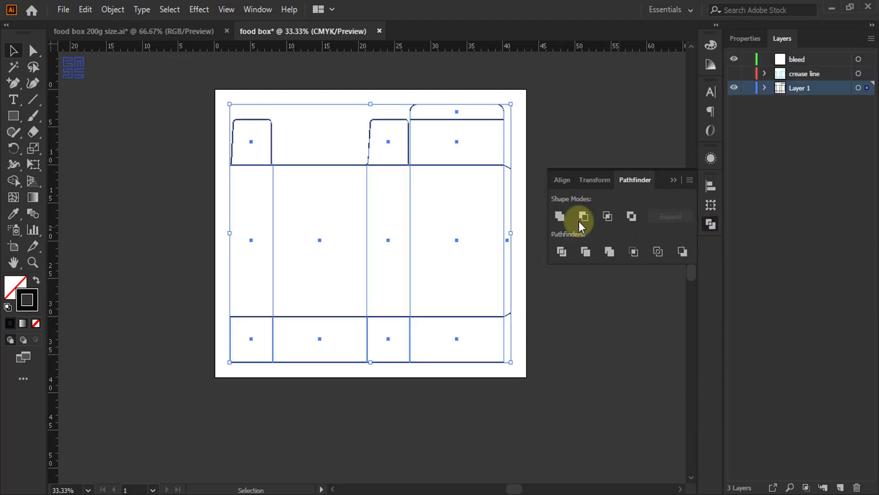
click(560, 216)
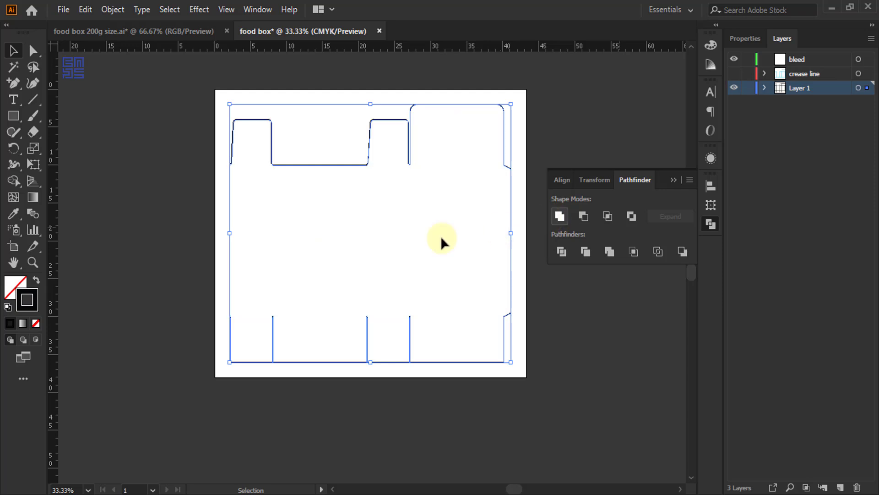
click(413, 397)
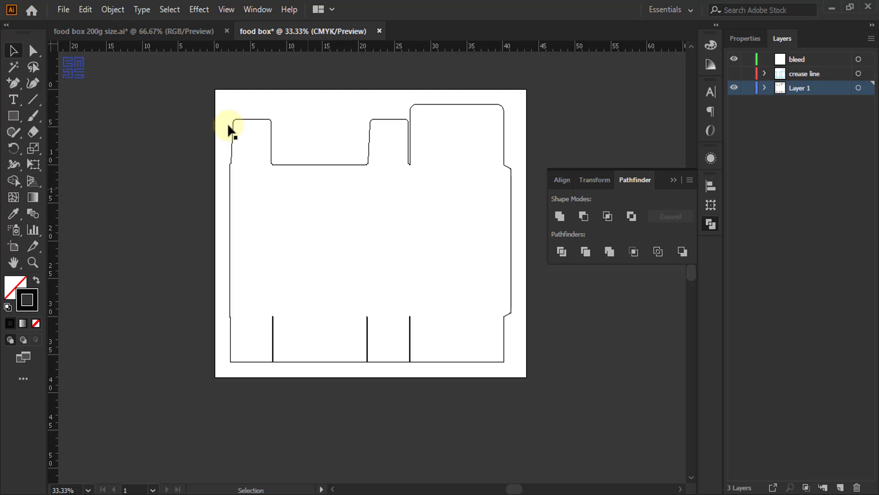
Offset the united box outline outward by 0.3 cm with Miter joins and a miter limit of 4.
drag(206, 103, 371, 283)
click(113, 9)
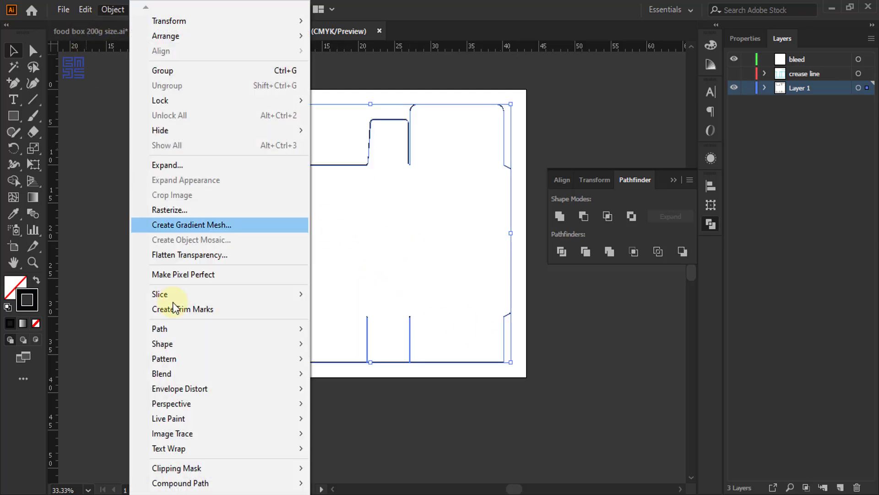
mouse_move(257, 329)
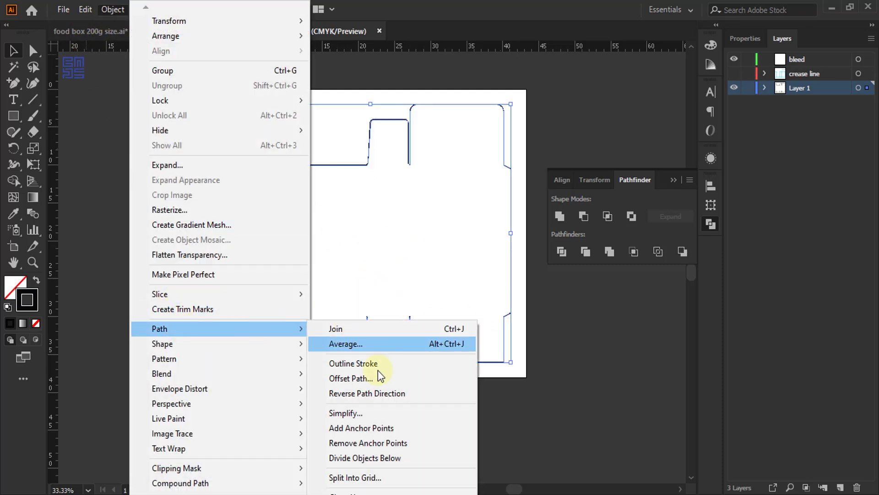
click(342, 379)
click(496, 172)
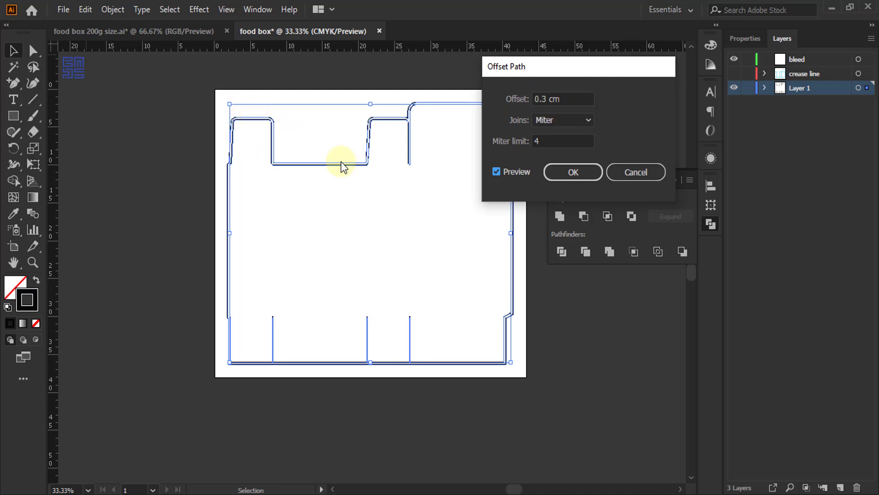
click(588, 173)
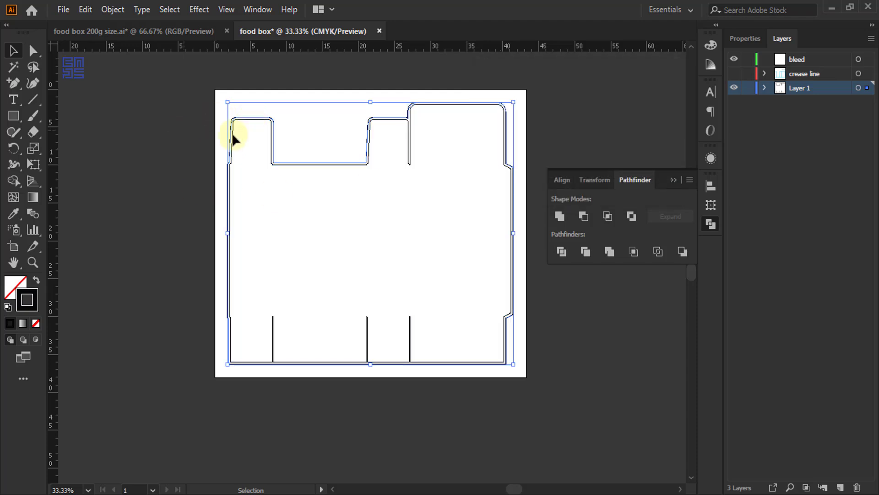
Cut the offset outline from Layer 1 and paste it in place on the bleed layer.
click(83, 15)
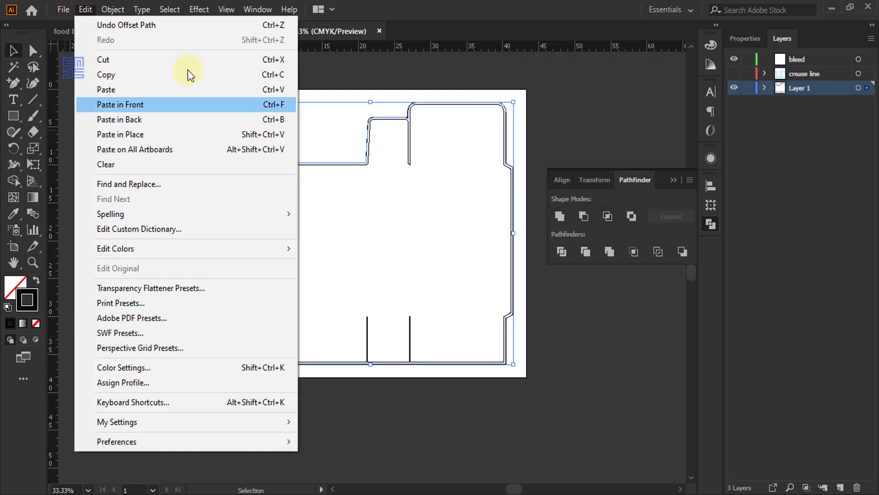
click(172, 67)
click(254, 110)
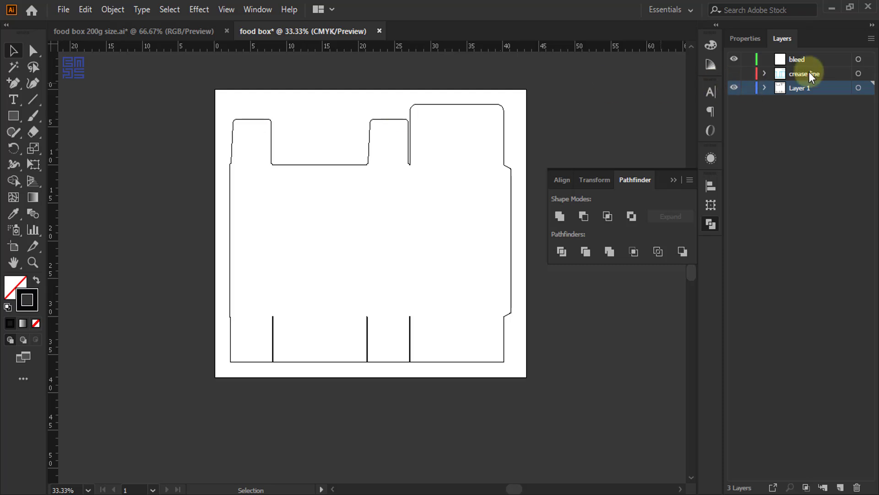
click(793, 60)
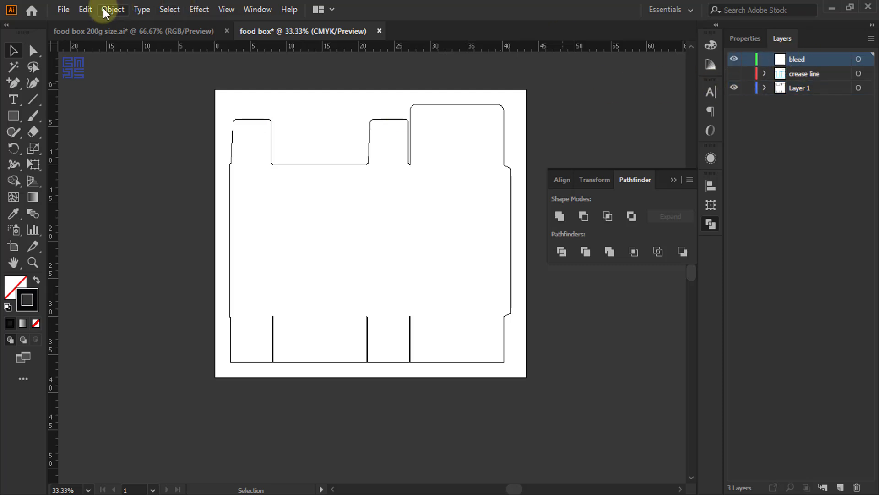
click(85, 10)
click(257, 134)
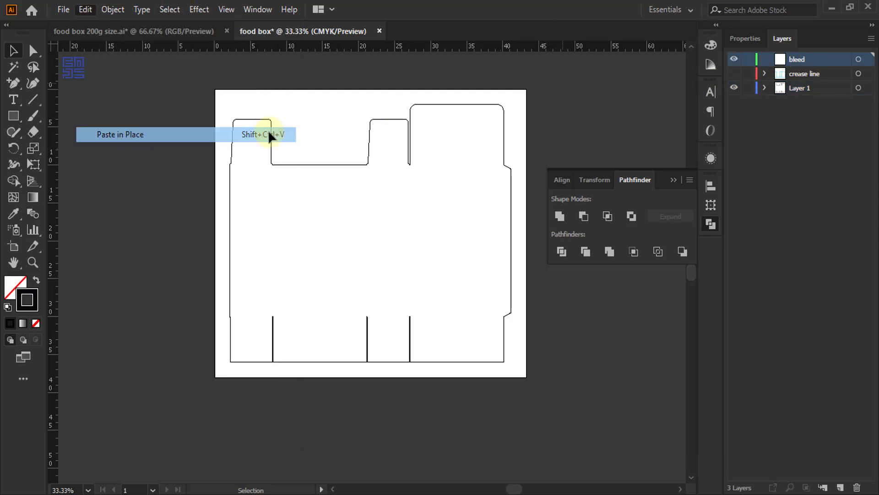
Set the bleed outline's stroke colour to bright red with H 351.63, S 100 and B 100.
click(744, 40)
click(703, 45)
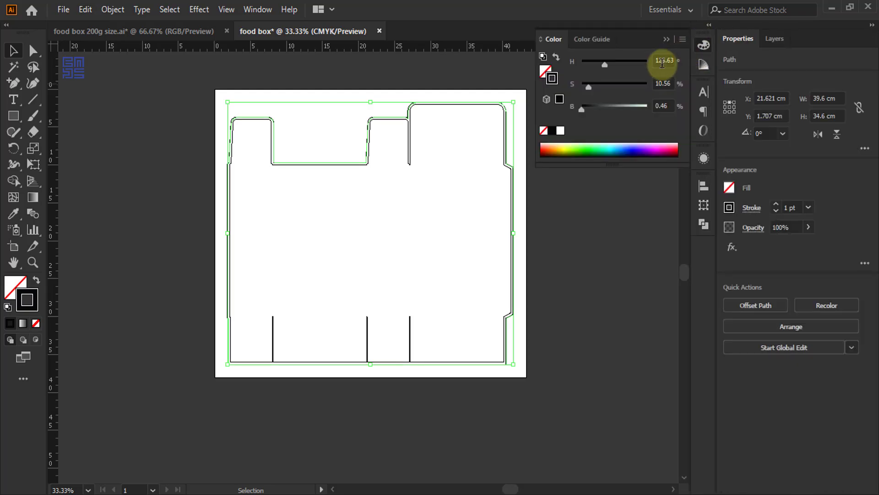
click(674, 149)
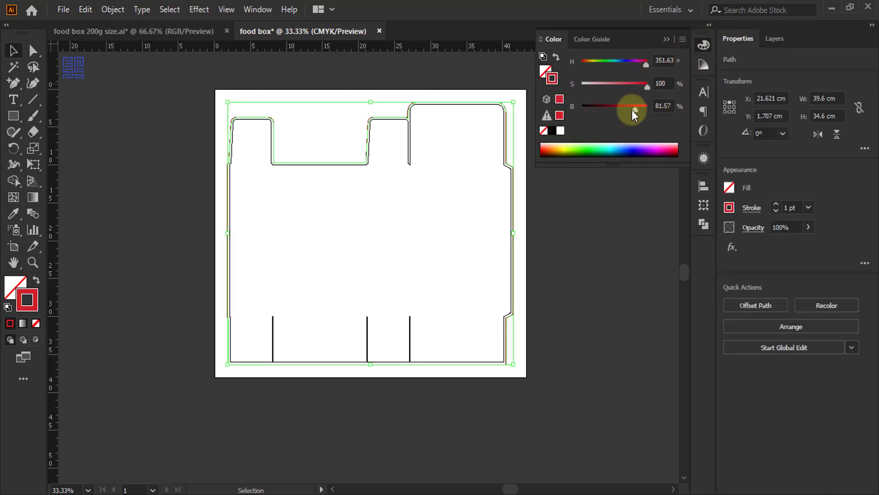
drag(634, 110, 700, 81)
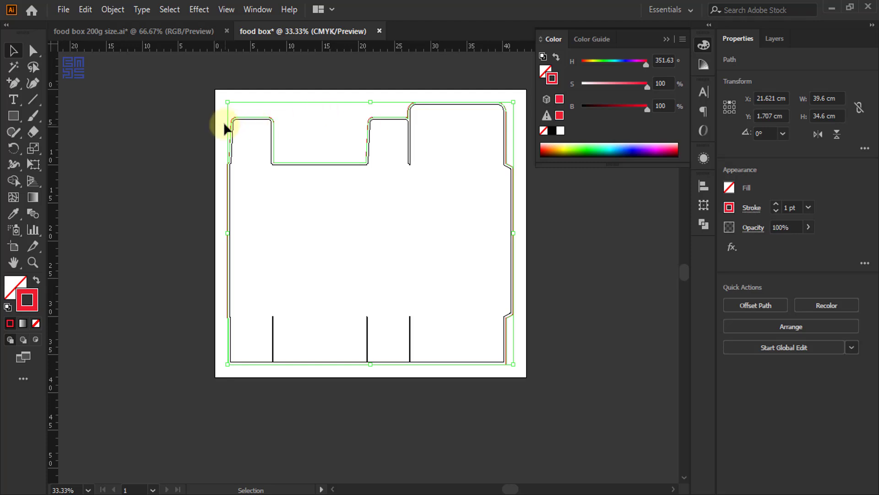
scroll(225, 127, up, 7)
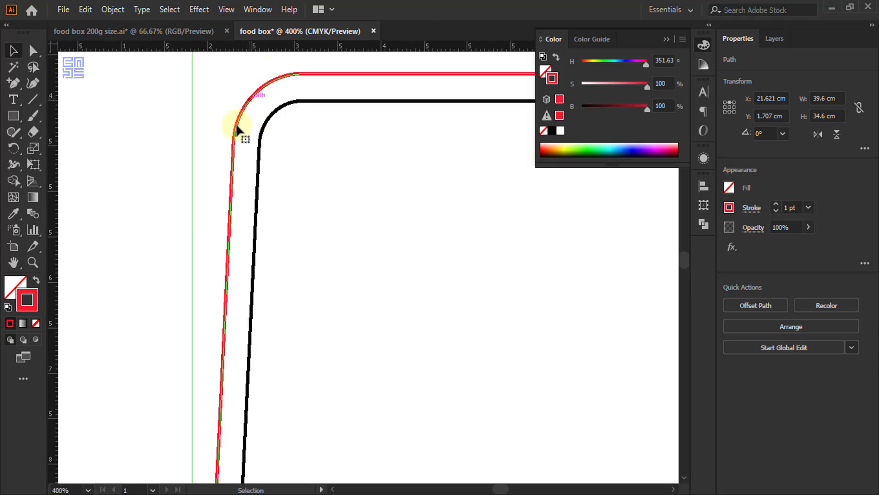
Hide the bleed layer and make Layer 1 the active layer.
click(773, 40)
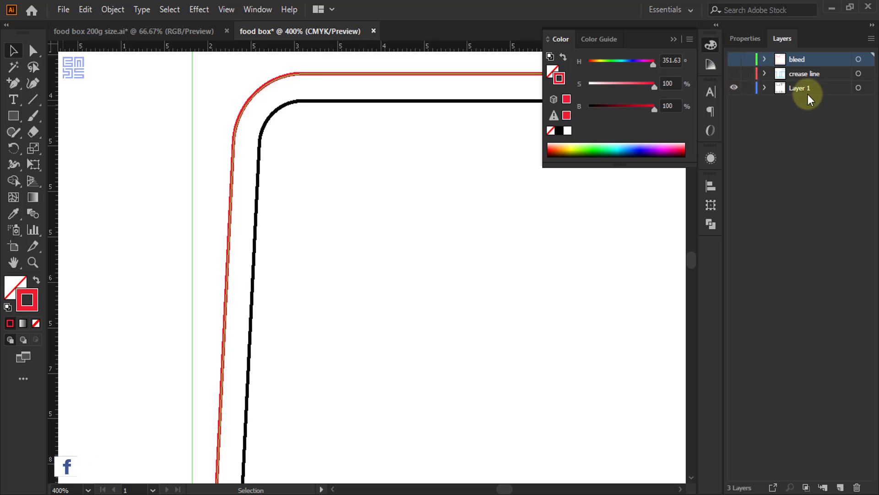
click(808, 95)
scroll(174, 131, down, 7)
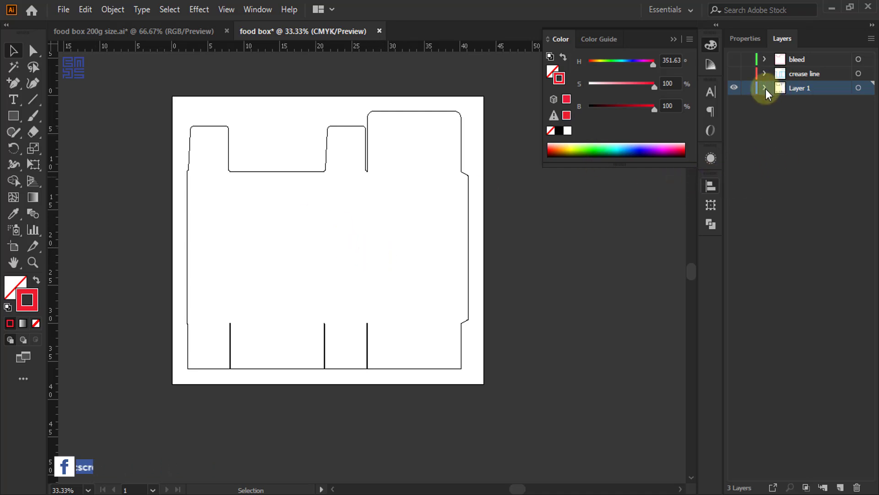
Rename Layer 1 as dieline.
double_click(796, 89)
key(BackSpace)
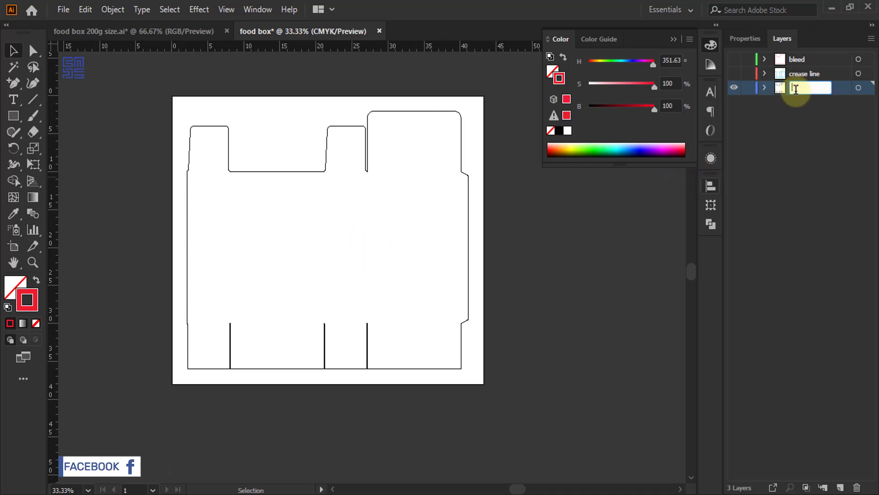
text(di)
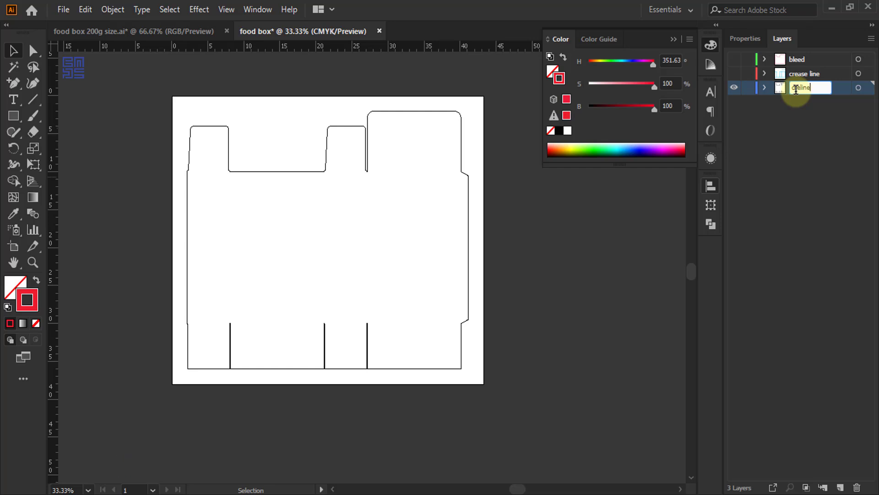
text(eline)
key(Return)
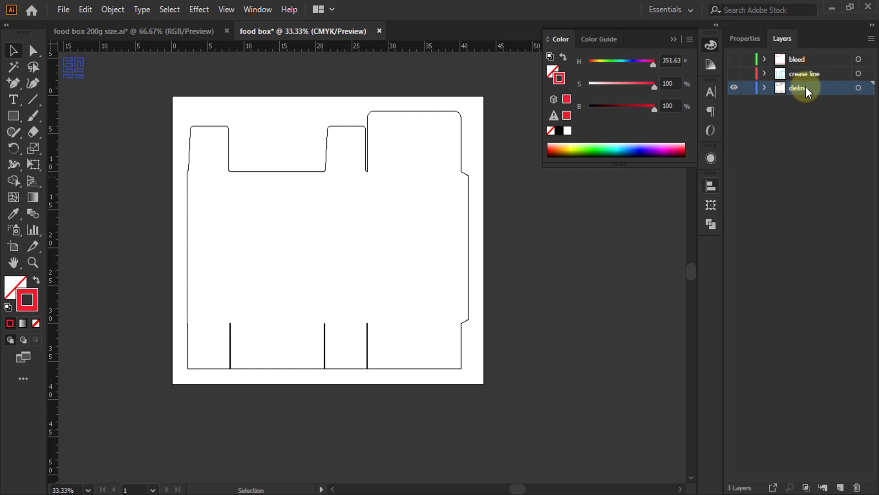
Reorder the layers with dieline on top, crease line in the middle and bleed at the bottom, and make the bleed and crease line layers visible.
mouse_move(806, 87)
mouse_down()
mouse_move(776, 58)
mouse_move(813, 74)
mouse_move(807, 100)
mouse_up()
click(734, 87)
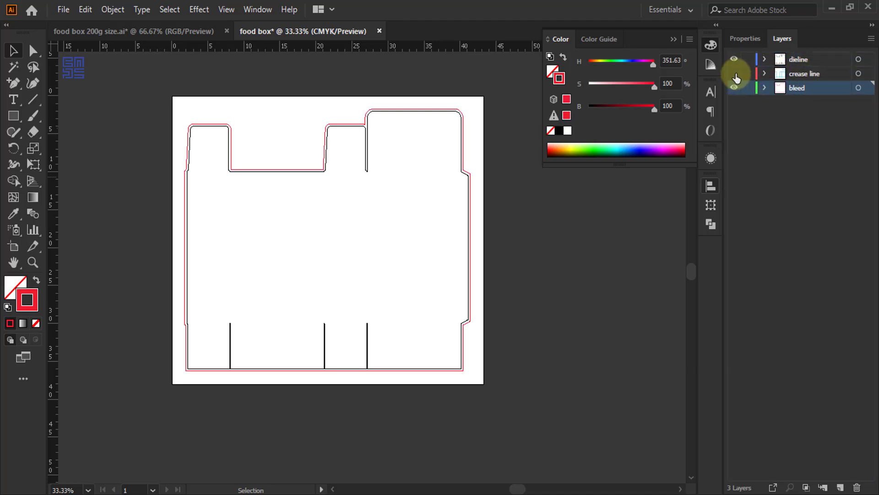
click(734, 74)
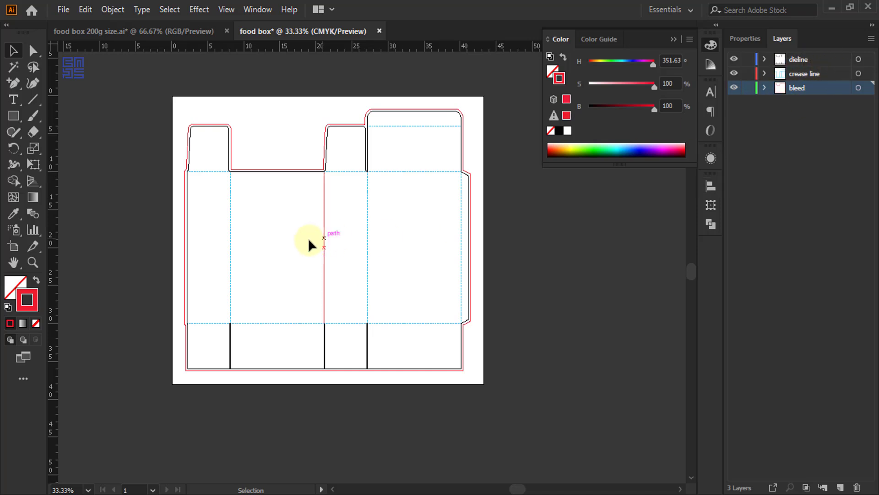
scroll(325, 219, up, 2)
scroll(326, 220, down, 2)
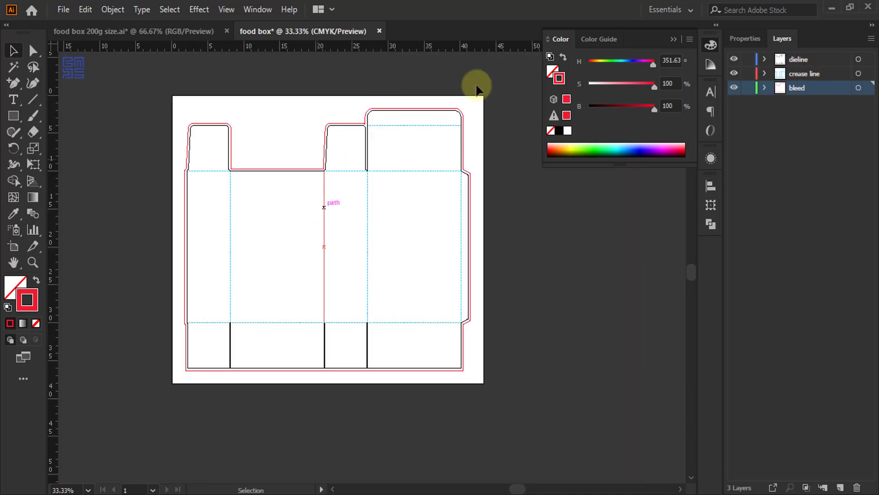
click(673, 40)
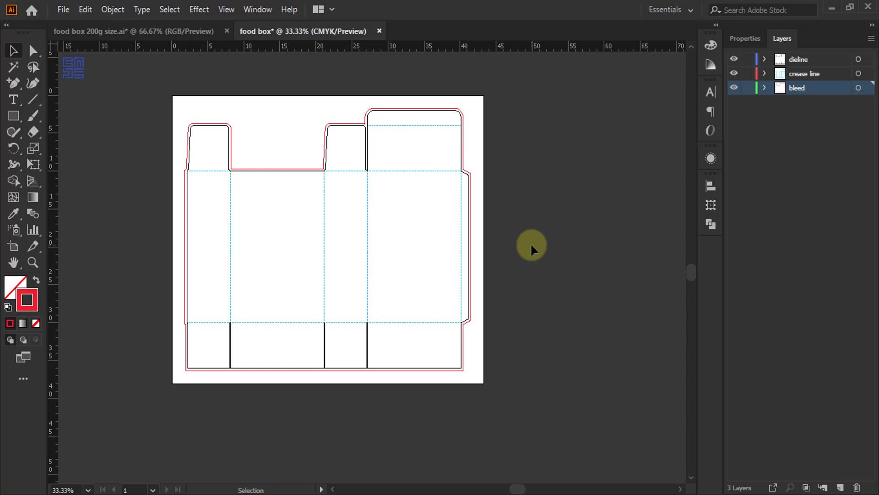